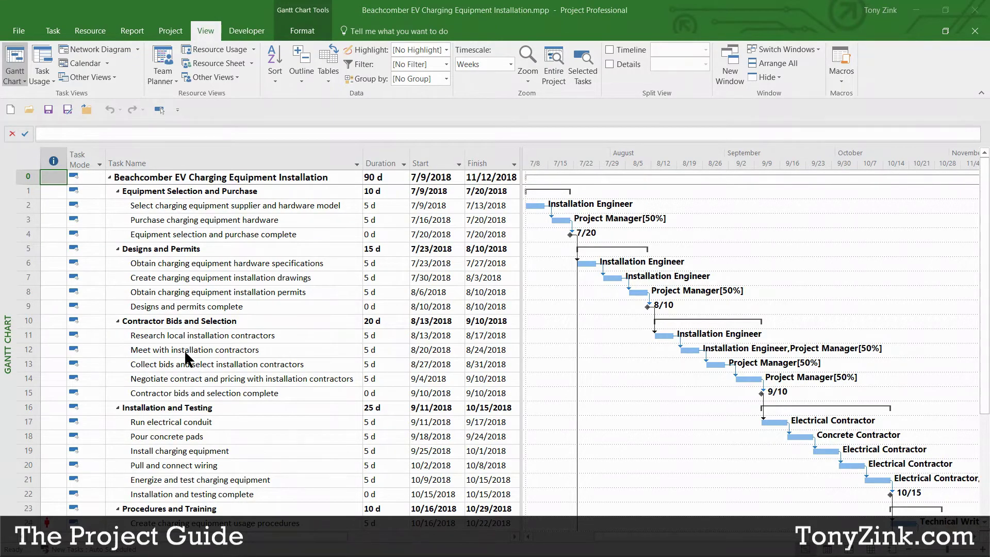
Look through the project's task list and check the first subtask's duration, start and finish dates
{"action": "left_click", "coordinate": [267, 194]}
{"action": "scroll", "coordinate": [276, 220], "scroll_direction": "down", "scroll_amount": 3}
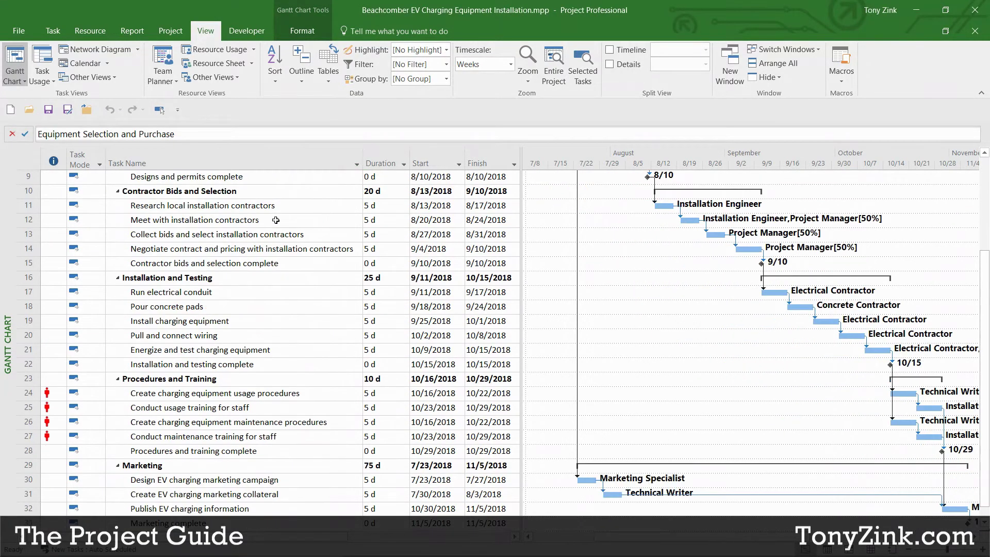
{"action": "scroll", "coordinate": [276, 221], "scroll_direction": "up", "scroll_amount": 3}
{"action": "left_click", "coordinate": [373, 206]}
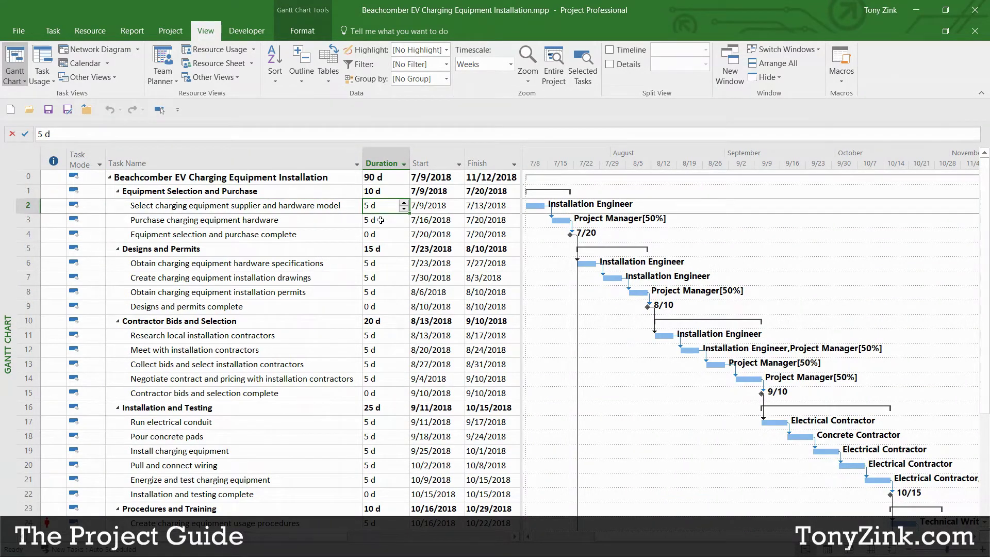
{"action": "left_click", "coordinate": [426, 206]}
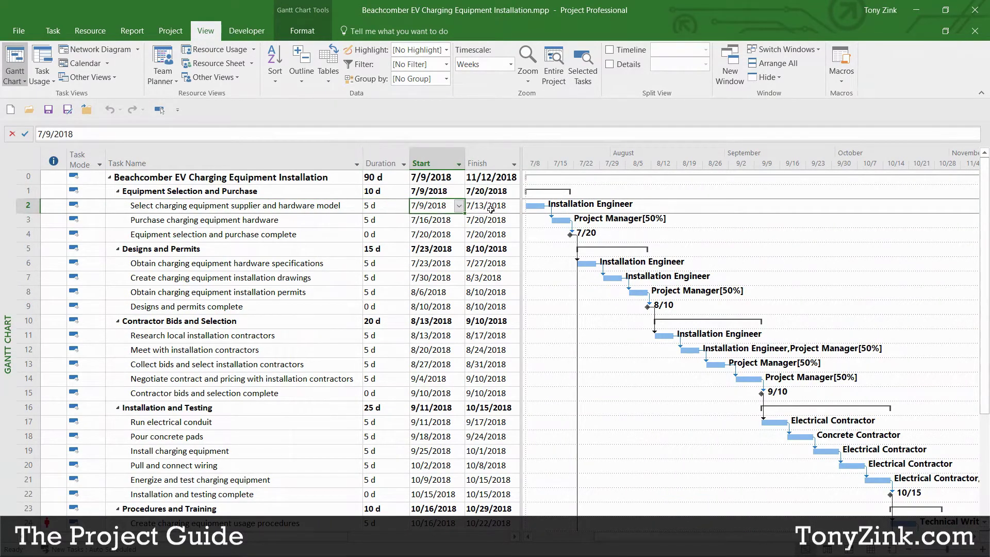
{"action": "left_click", "coordinate": [491, 209]}
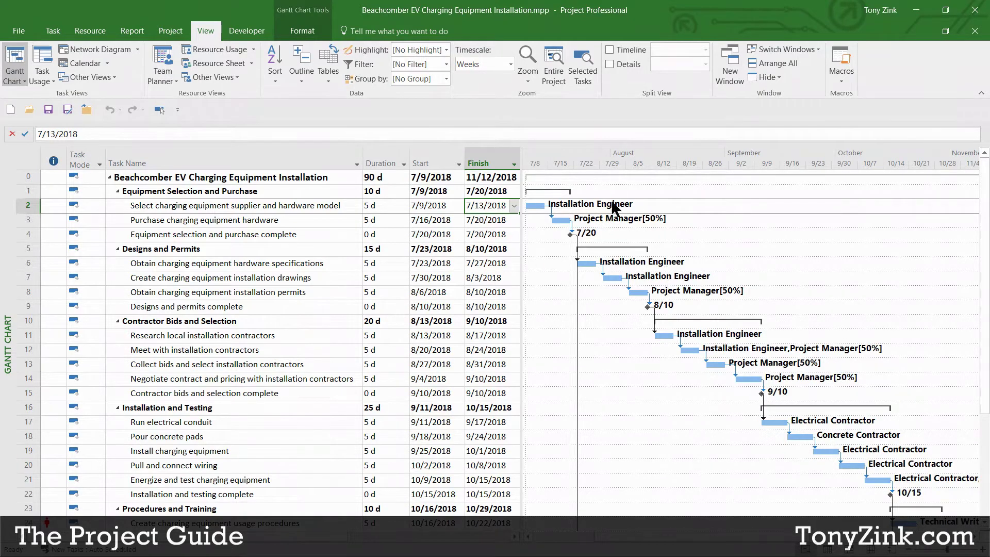
Widen the task table to show the Resource Names column and check the assignments for tasks 2, 3, 6, 7 and 8
{"action": "left_click_drag", "start_coordinate": [521, 238], "coordinate": [624, 247]}
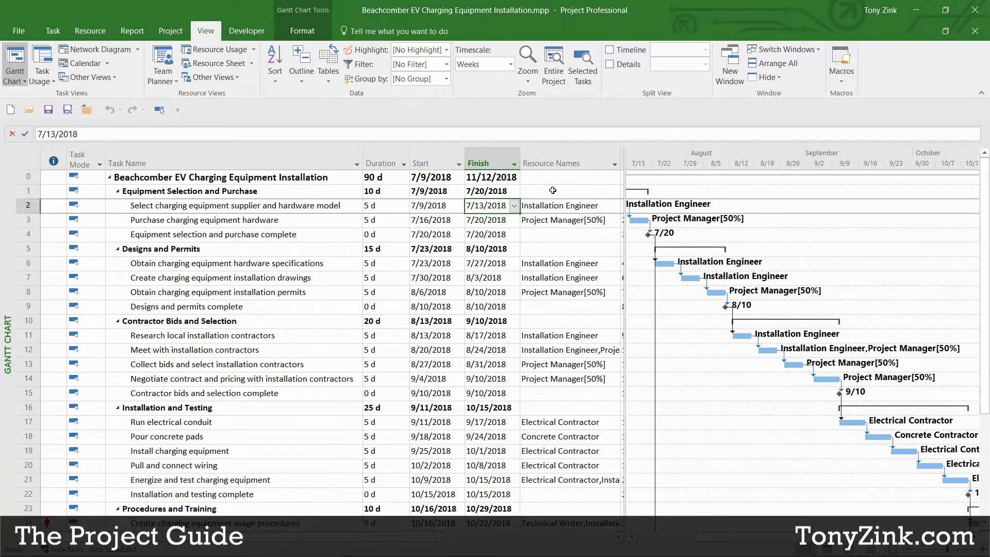
{"action": "left_click", "coordinate": [552, 163]}
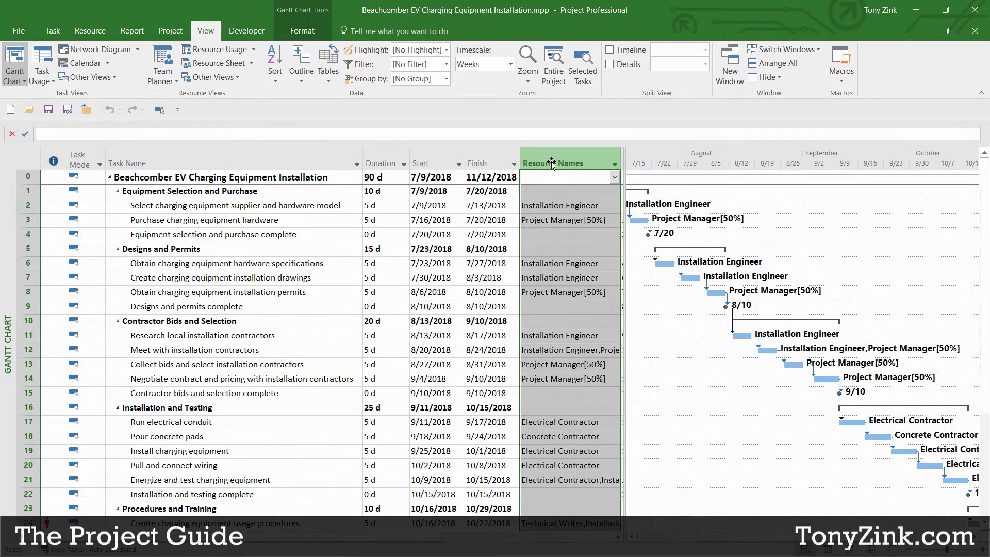
{"action": "left_click", "coordinate": [559, 205]}
{"action": "left_click", "coordinate": [558, 219]}
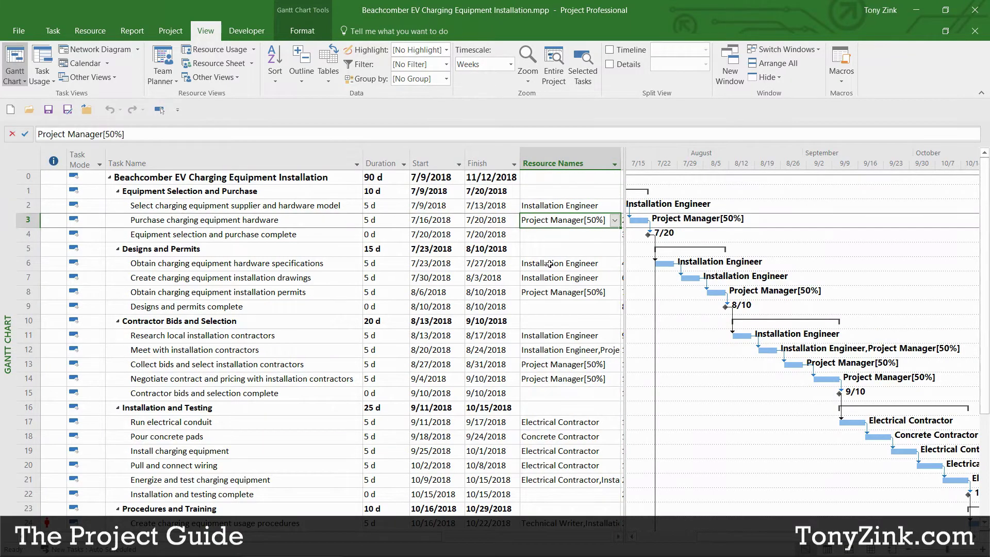
{"action": "left_click", "coordinate": [550, 263]}
{"action": "left_click", "coordinate": [549, 277]}
{"action": "left_click", "coordinate": [549, 287]}
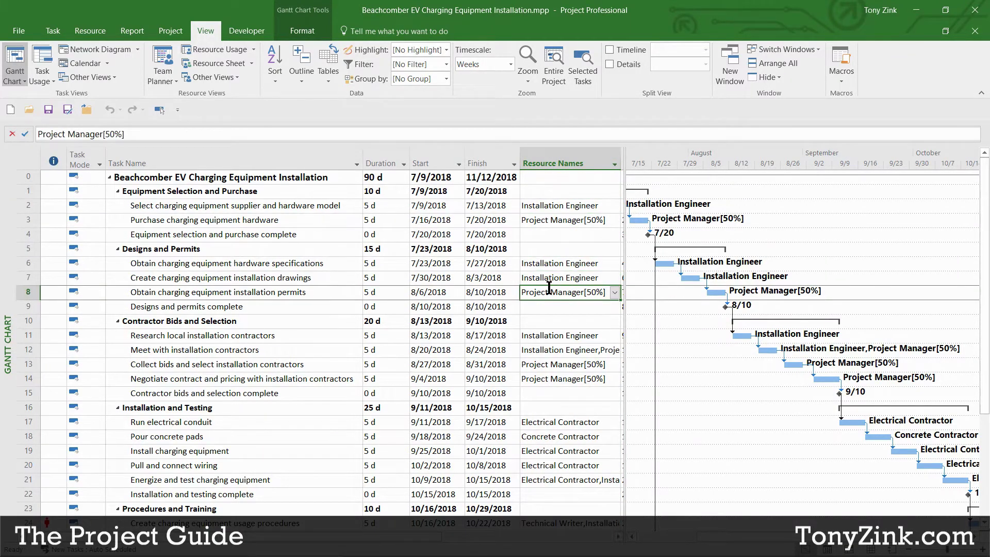
{"action": "left_click", "coordinate": [324, 206]}
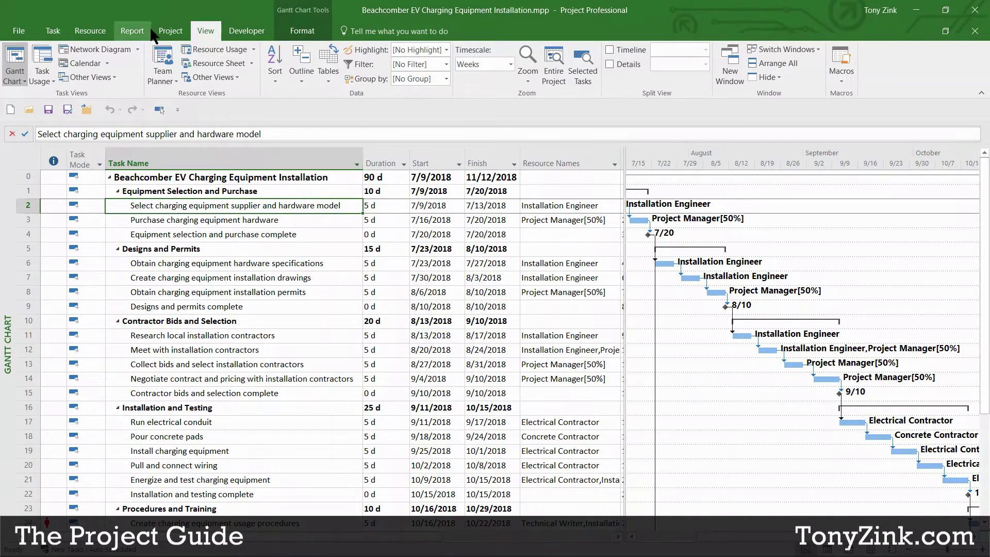
{"action": "left_click", "coordinate": [52, 30]}
{"action": "left_click", "coordinate": [90, 30]}
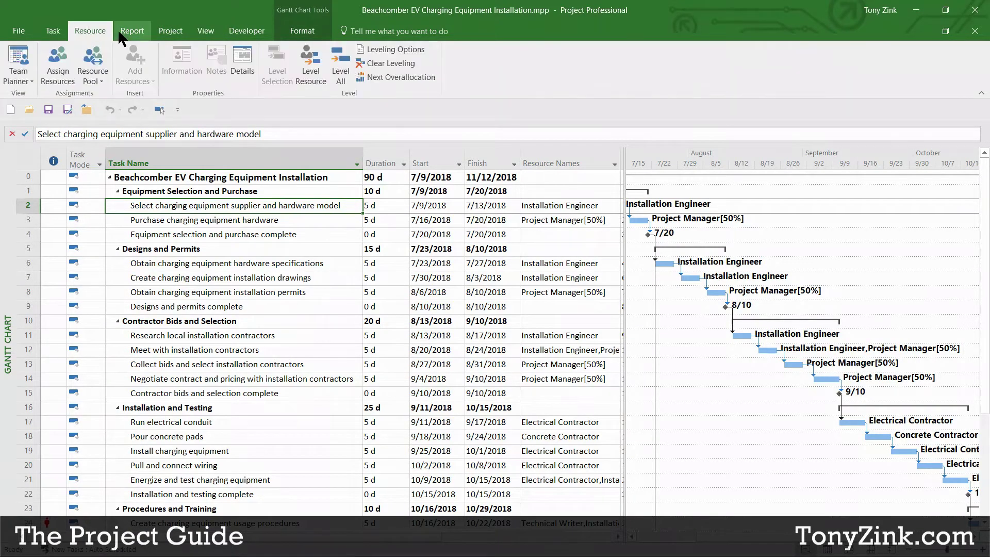
{"action": "left_click", "coordinate": [137, 29]}
{"action": "left_click", "coordinate": [170, 30]}
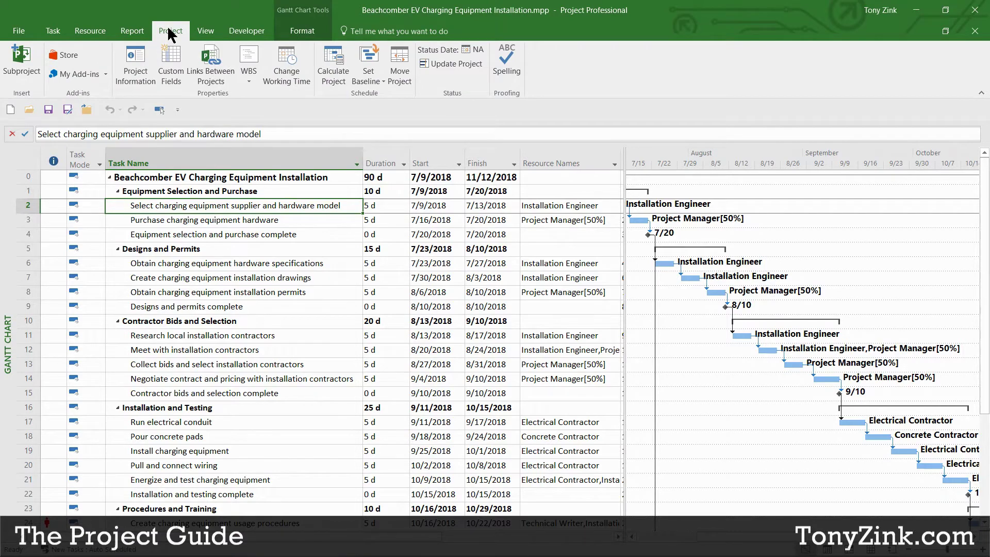
{"action": "left_click", "coordinate": [53, 31]}
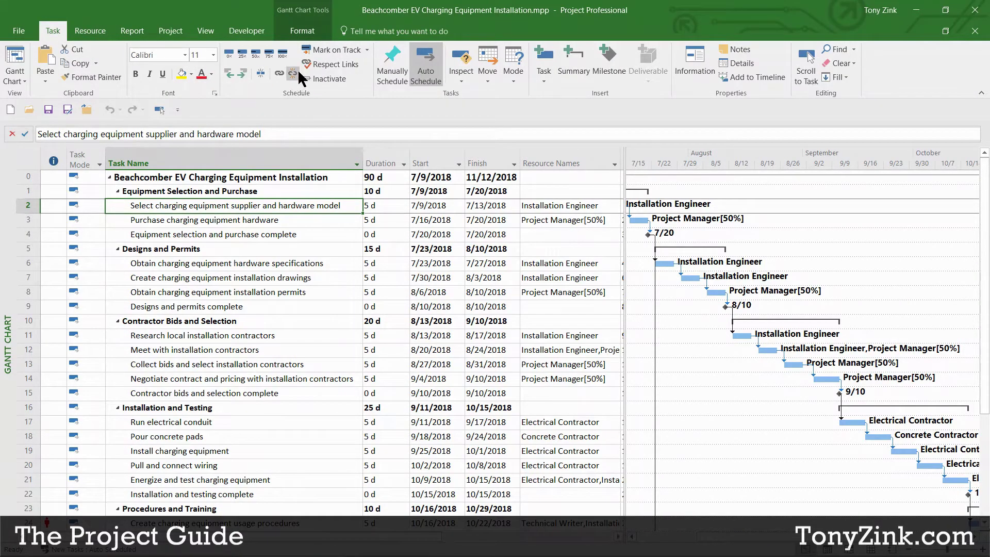
Switch to the project in Gantter and check the durations and start date of the Equipment Selection and Purchase tasks
{"action": "left_click", "coordinate": [916, 11]}
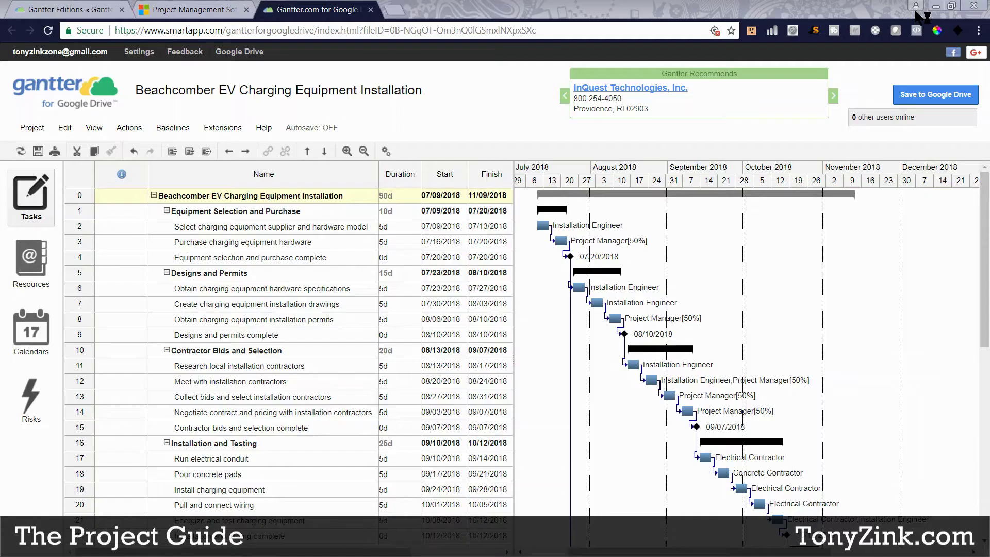
{"action": "left_click", "coordinate": [432, 69]}
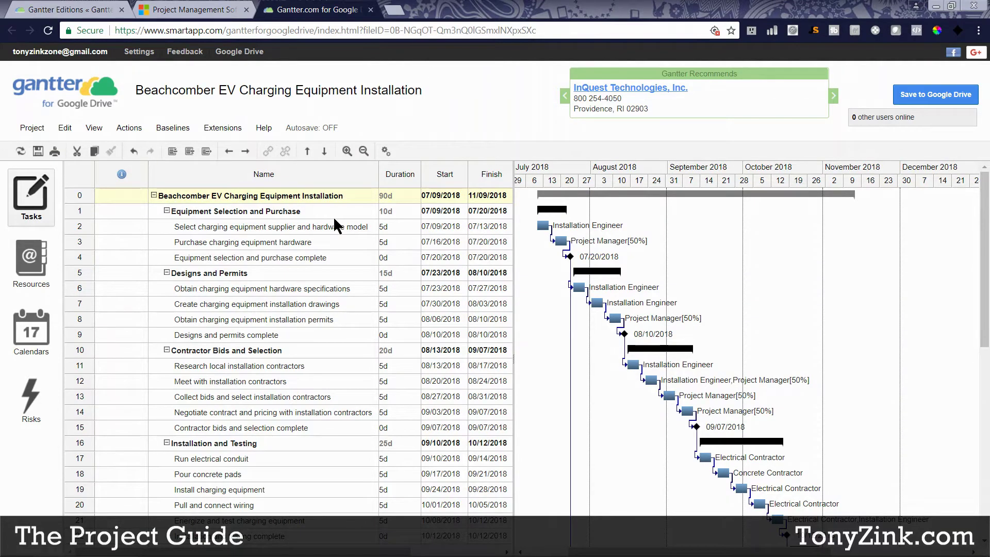
{"action": "left_click", "coordinate": [280, 257]}
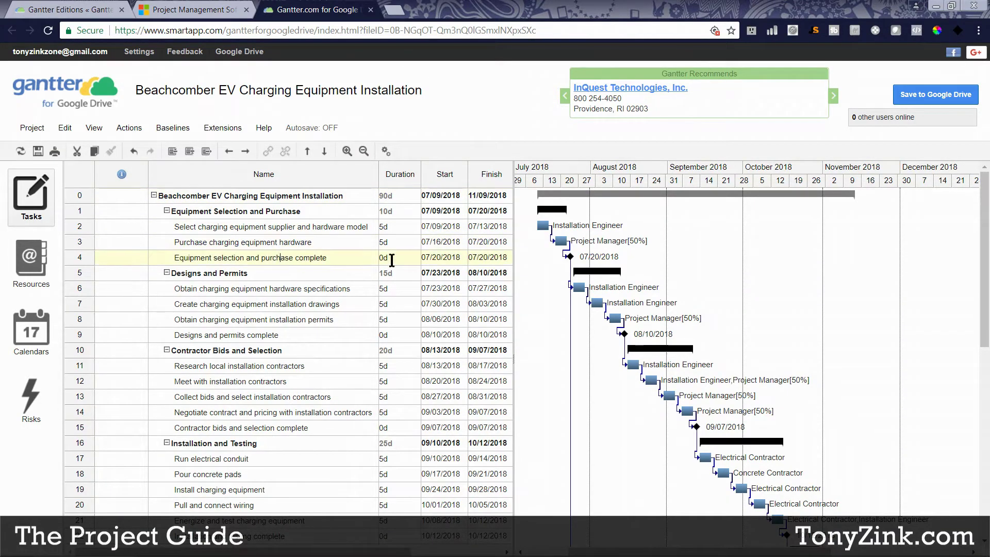
{"action": "left_click", "coordinate": [394, 227]}
{"action": "left_click", "coordinate": [398, 246]}
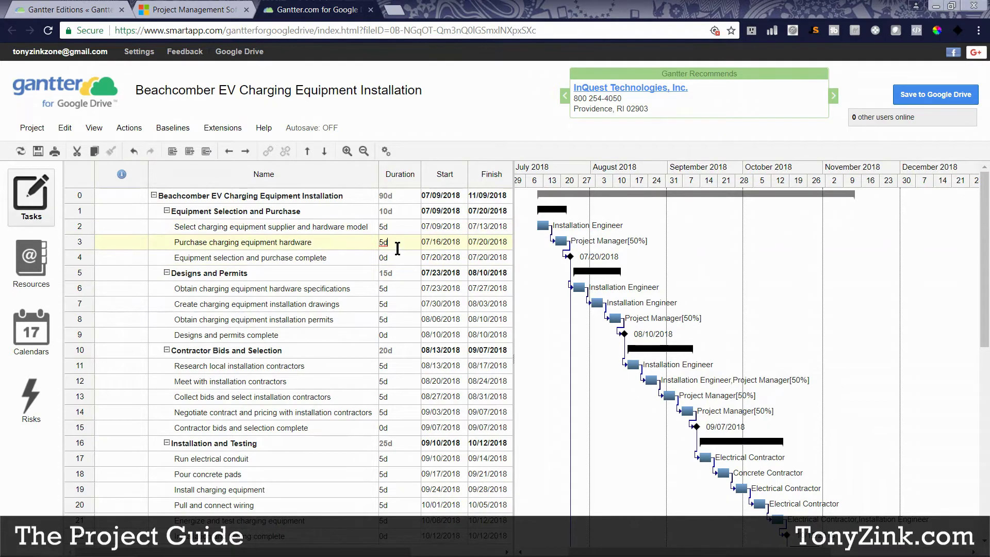
{"action": "left_click", "coordinate": [458, 229]}
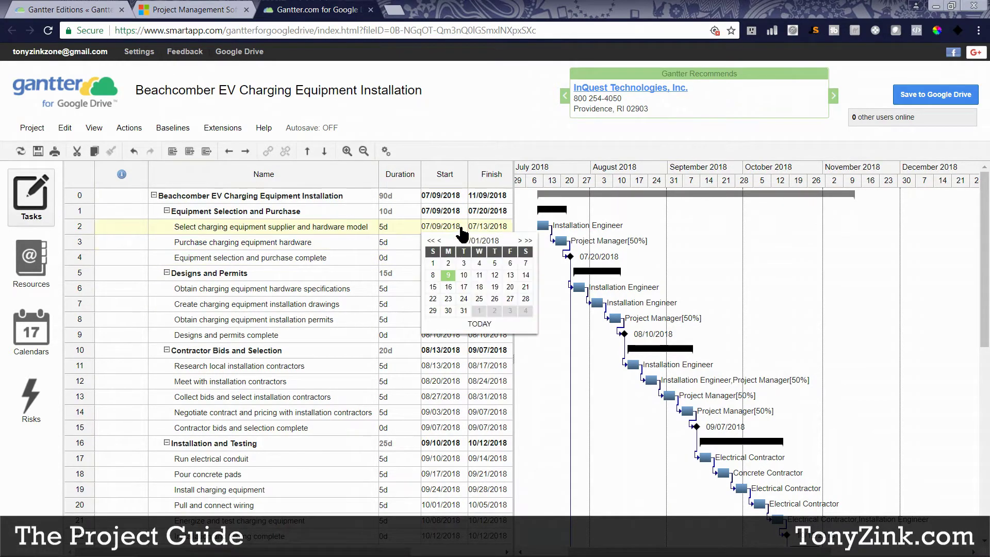
{"action": "left_click", "coordinate": [393, 229]}
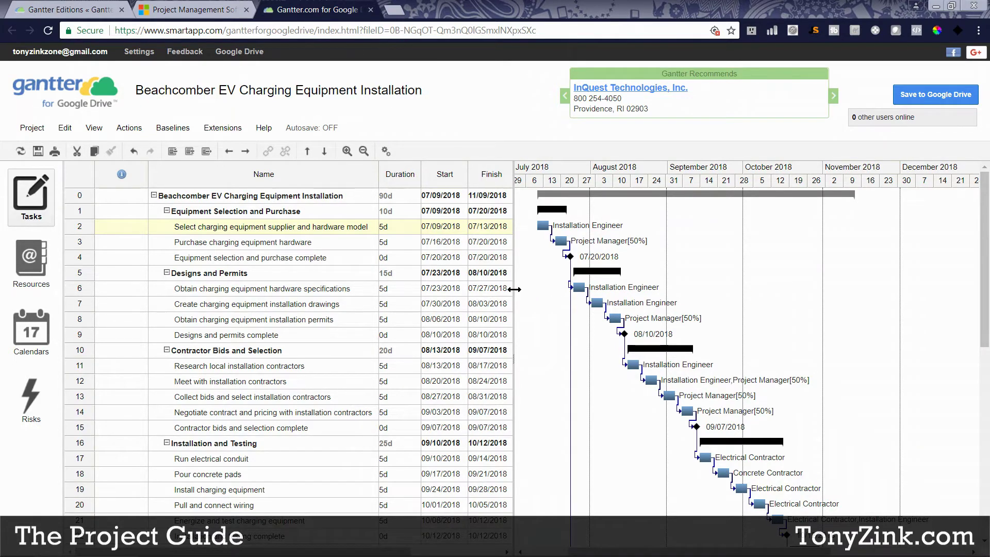
Widen the task grid to view the Predecessors and Resources columns, and narrow it back to the Finish column
{"action": "left_click_drag", "start_coordinate": [514, 289], "coordinate": [642, 294]}
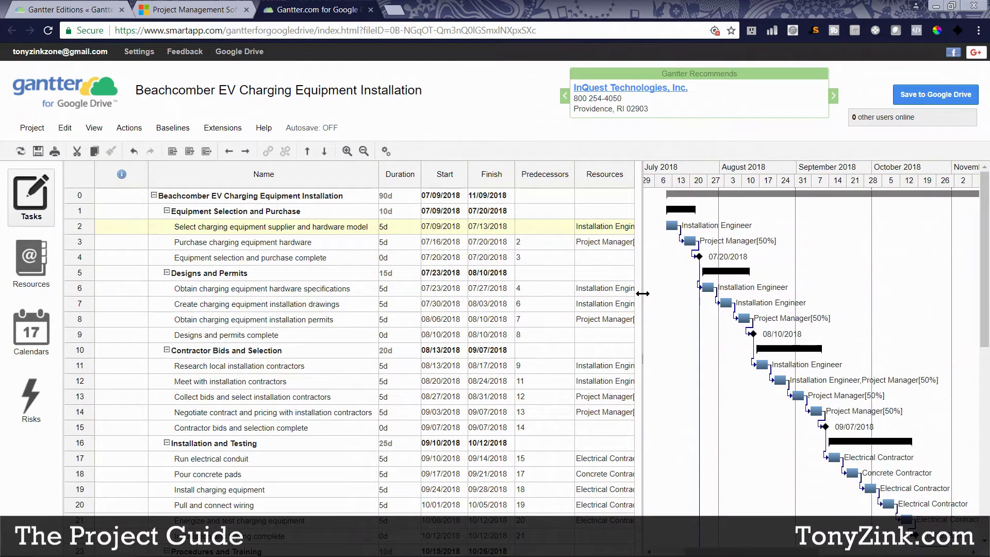
{"action": "left_click", "coordinate": [343, 198]}
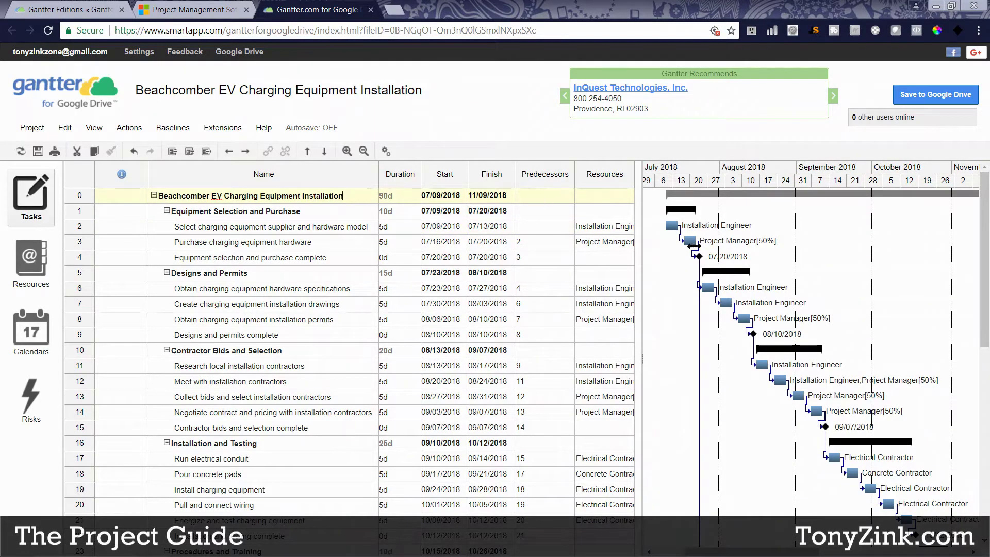
{"action": "mouse_move", "coordinate": [642, 255]}
{"action": "left_mouse_down"}
{"action": "mouse_move", "coordinate": [395, 247]}
{"action": "mouse_move", "coordinate": [636, 221]}
{"action": "mouse_move", "coordinate": [675, 259]}
{"action": "mouse_move", "coordinate": [650, 257]}
{"action": "left_mouse_up"}
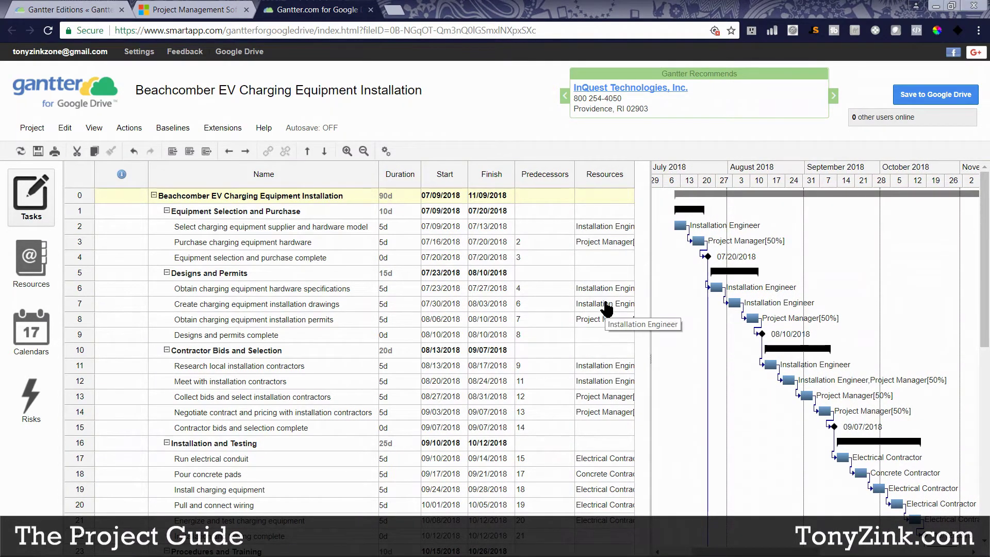
{"action": "left_click_drag", "start_coordinate": [650, 316], "coordinate": [517, 312]}
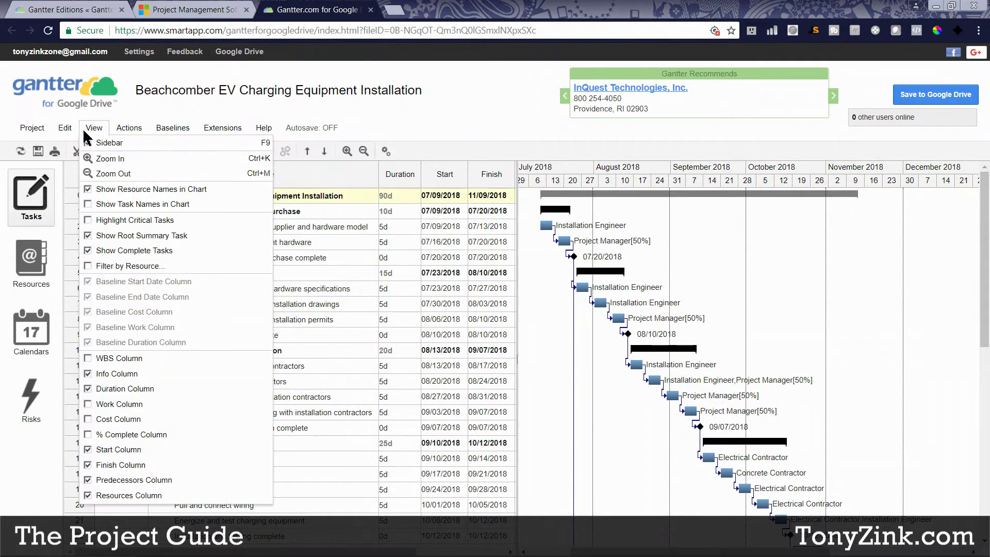
{"action": "mouse_move", "coordinate": [94, 129]}
{"action": "mouse_move", "coordinate": [252, 129]}
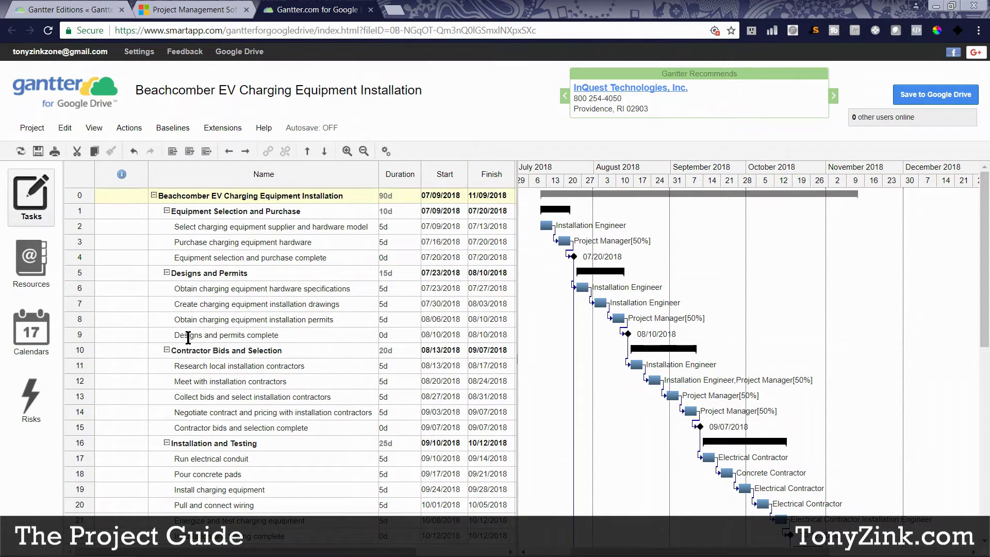
Open the project's resource list and go through its entries from Electrical Contractor to Technical Writer
{"action": "left_click", "coordinate": [41, 267]}
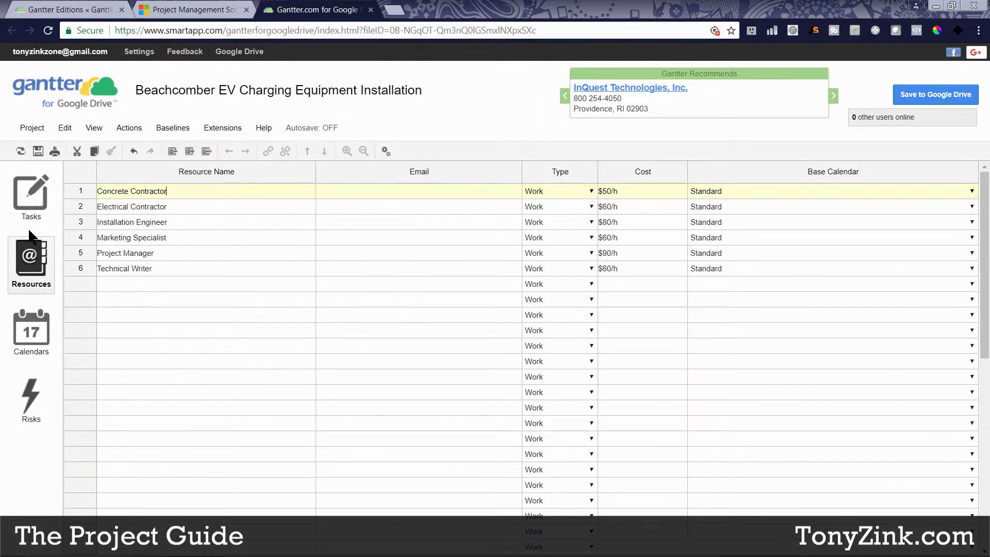
{"action": "left_click", "coordinate": [202, 208]}
{"action": "left_click", "coordinate": [196, 221]}
{"action": "left_click", "coordinate": [194, 237]}
{"action": "left_click", "coordinate": [195, 254]}
{"action": "left_click", "coordinate": [194, 269]}
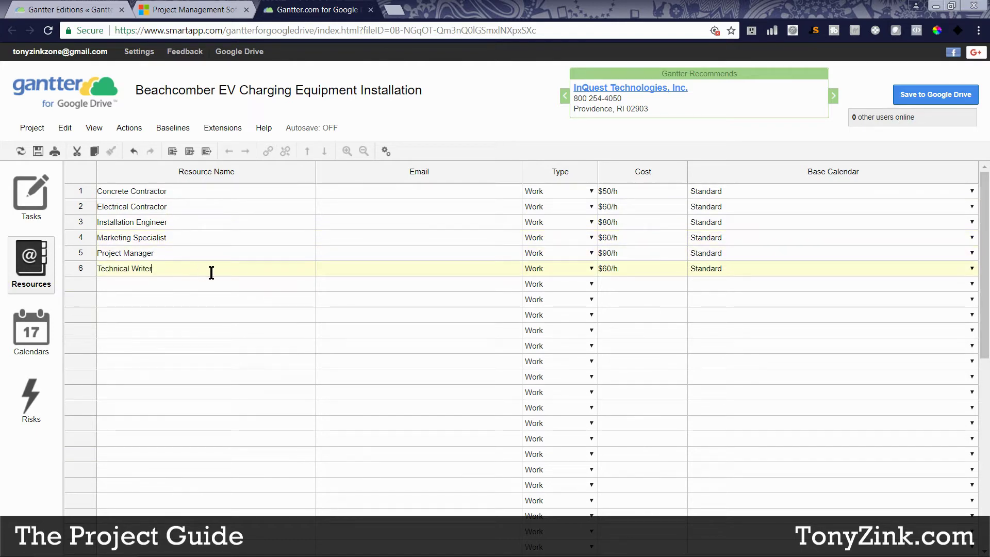
Return to the task list and widen the grid to show the Predecessors and Resources columns
{"action": "left_click", "coordinate": [25, 198]}
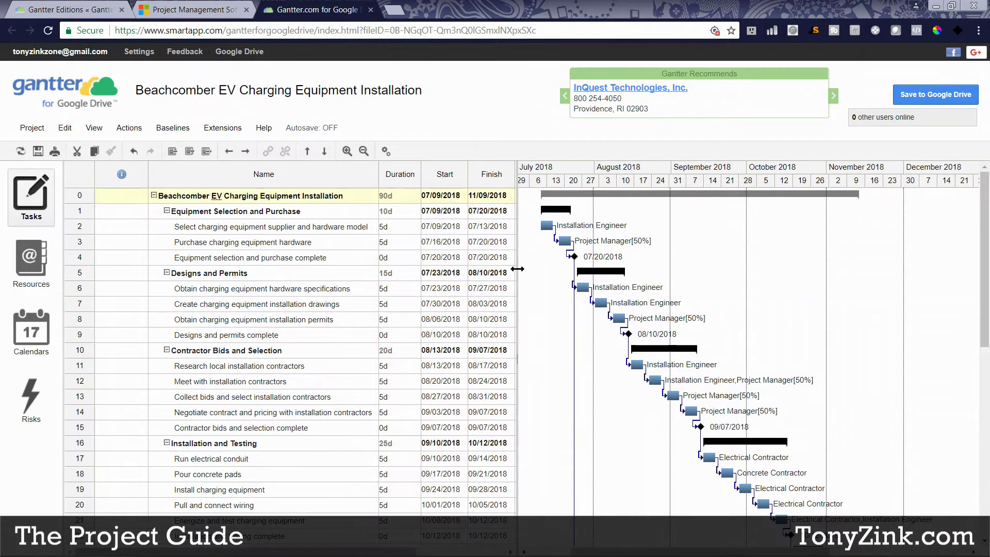
{"action": "left_click_drag", "start_coordinate": [517, 276], "coordinate": [636, 264]}
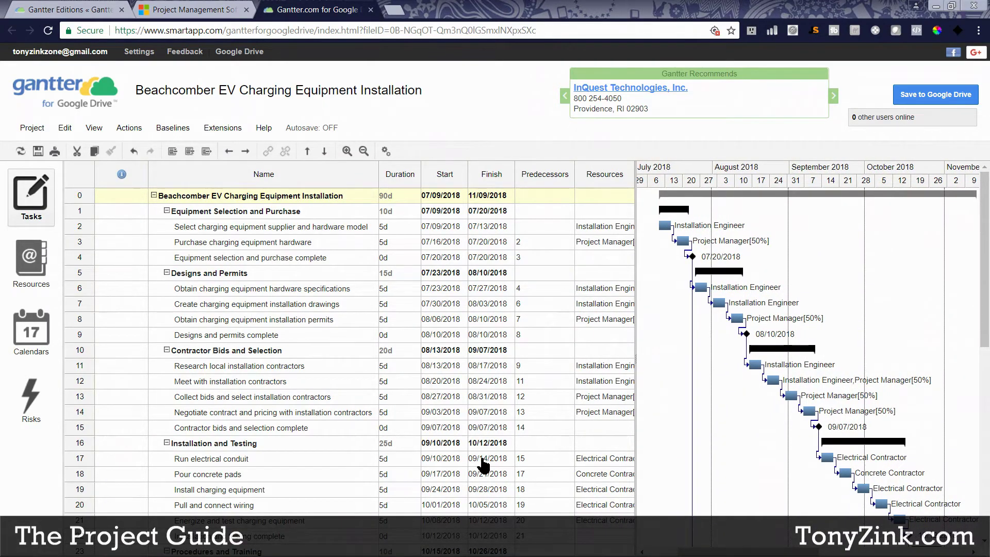
Switch to Microsoft Project and display the Resource Sheet view of the same project
{"action": "left_click", "coordinate": [292, 544]}
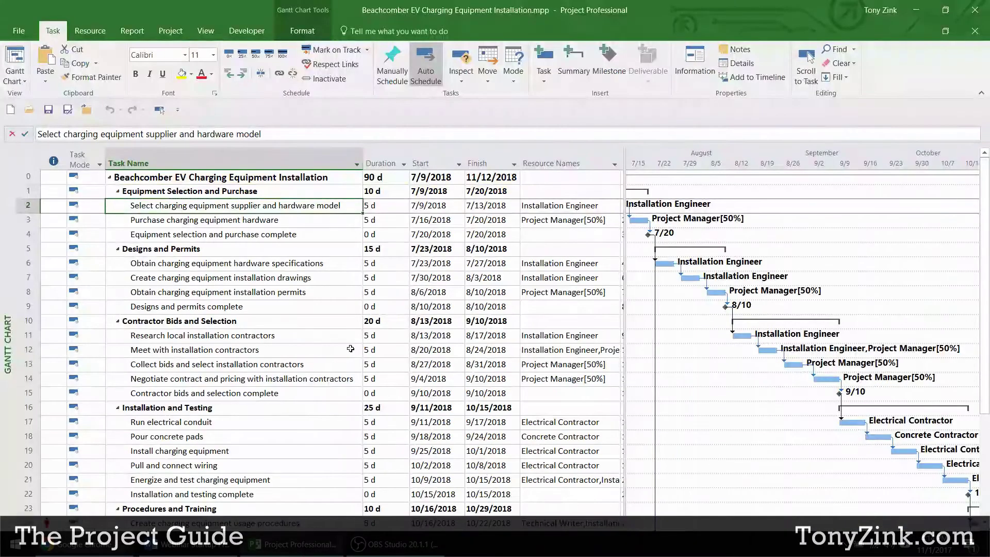
{"action": "left_click", "coordinate": [215, 30]}
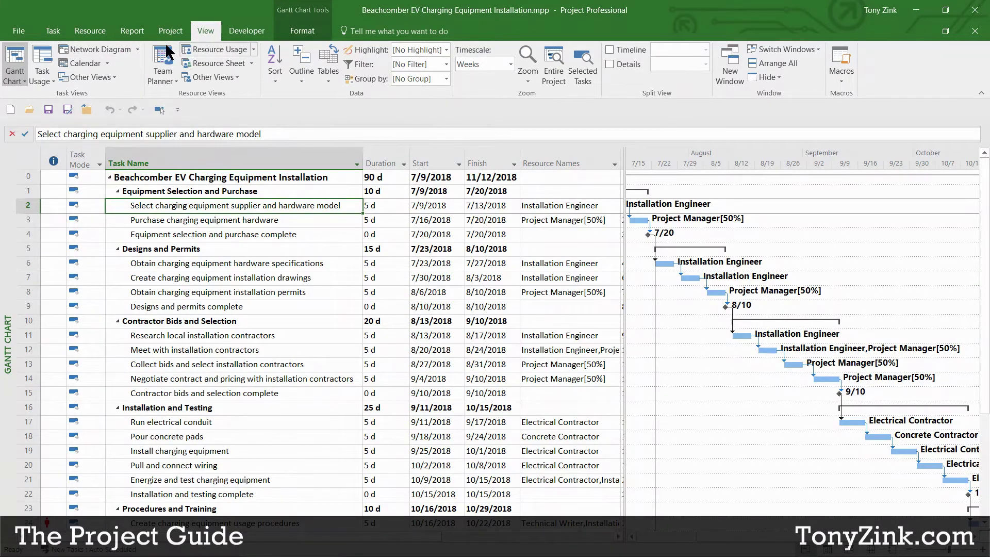
{"action": "left_click", "coordinate": [212, 63]}
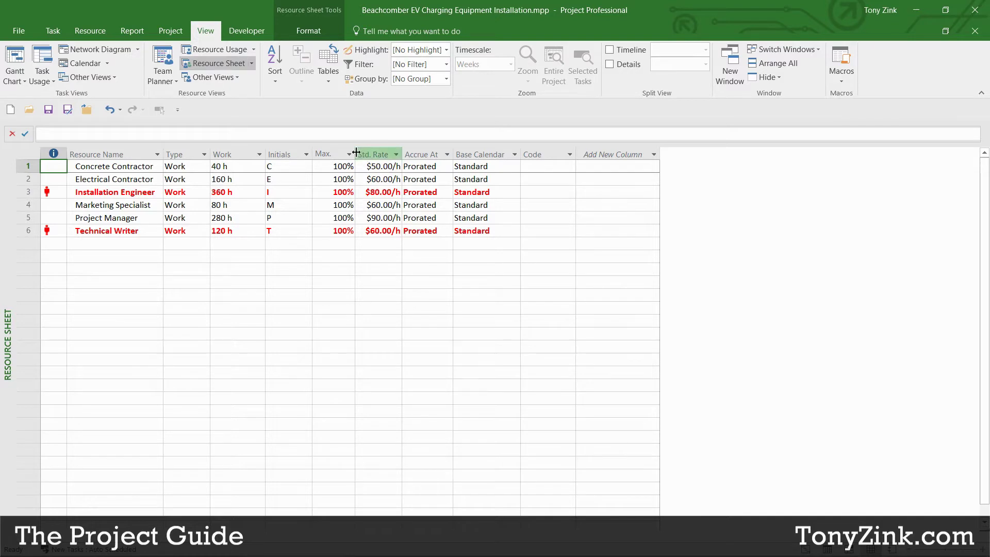
Browse the fields available for a new column before Initials without adding one, and return to the Gantt Chart view
{"action": "left_click_drag", "start_coordinate": [402, 153], "coordinate": [356, 151]}
{"action": "right_click", "coordinate": [280, 151]}
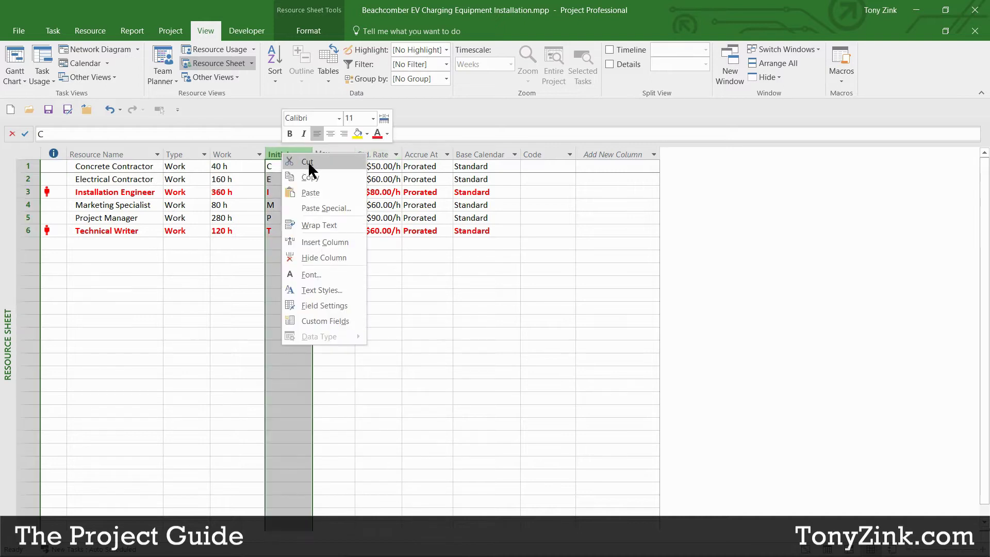
{"action": "left_click", "coordinate": [316, 242]}
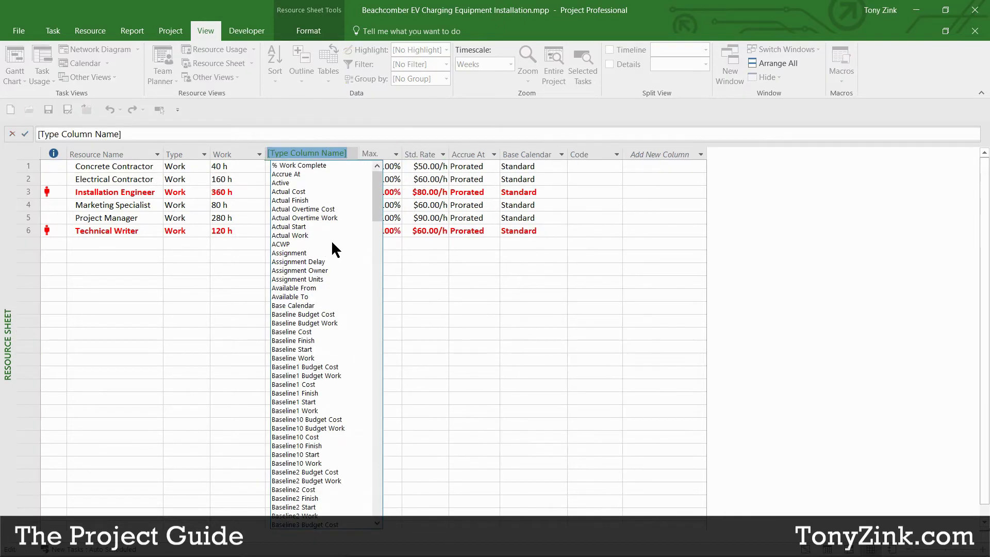
{"action": "scroll", "coordinate": [331, 240], "scroll_direction": "down", "scroll_amount": 15}
{"action": "scroll", "coordinate": [334, 256], "scroll_direction": "down", "scroll_amount": 20}
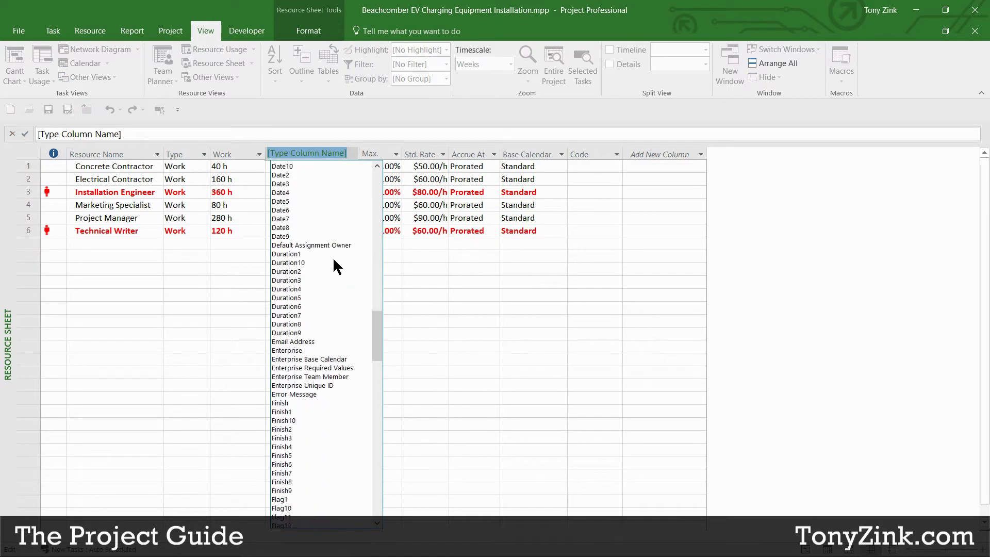
{"action": "left_click", "coordinate": [193, 246]}
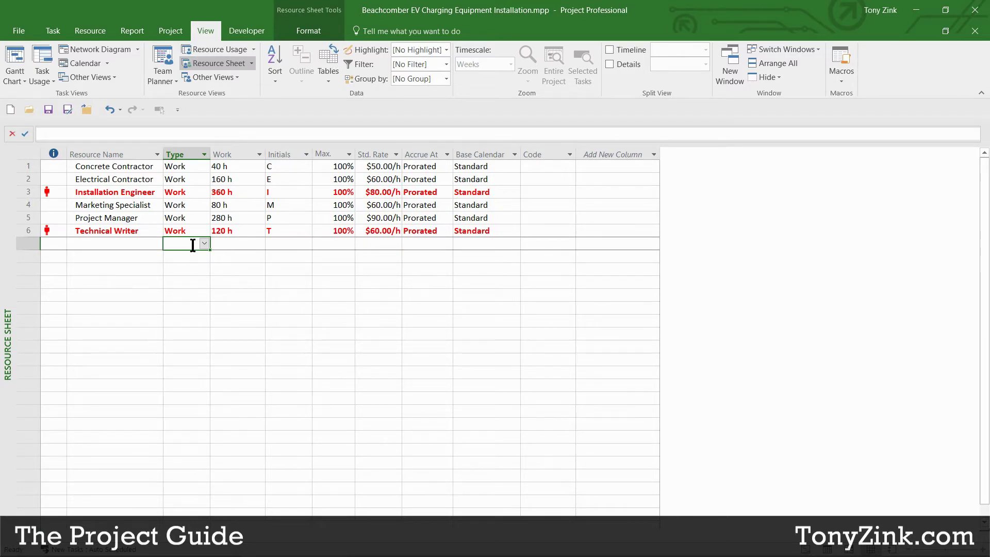
{"action": "left_click", "coordinate": [15, 61]}
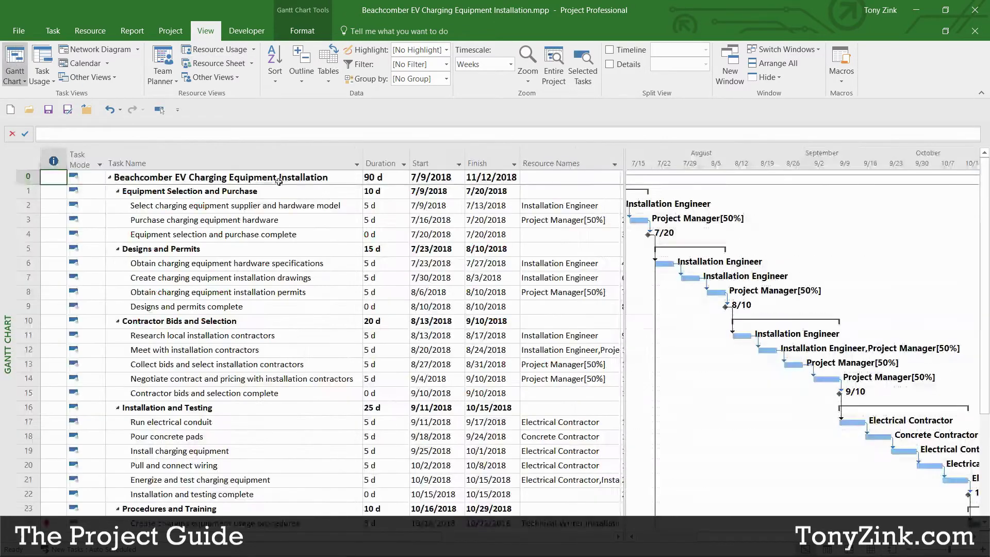
Browse the fields available for a new column before Duration in the Gantt Chart table without adding one
{"action": "right_click", "coordinate": [380, 154]}
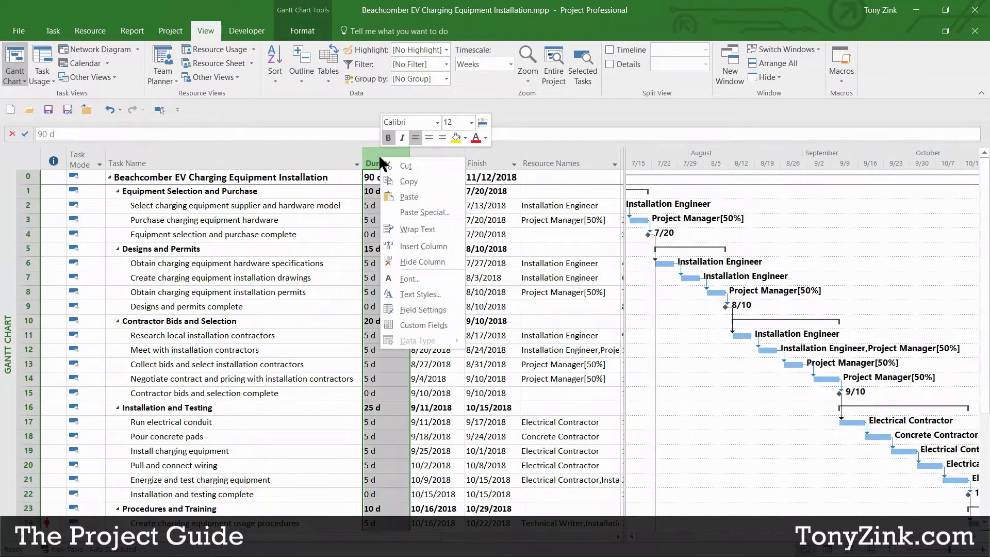
{"action": "left_click", "coordinate": [411, 239]}
{"action": "left_click_drag", "start_coordinate": [485, 193], "coordinate": [500, 174]}
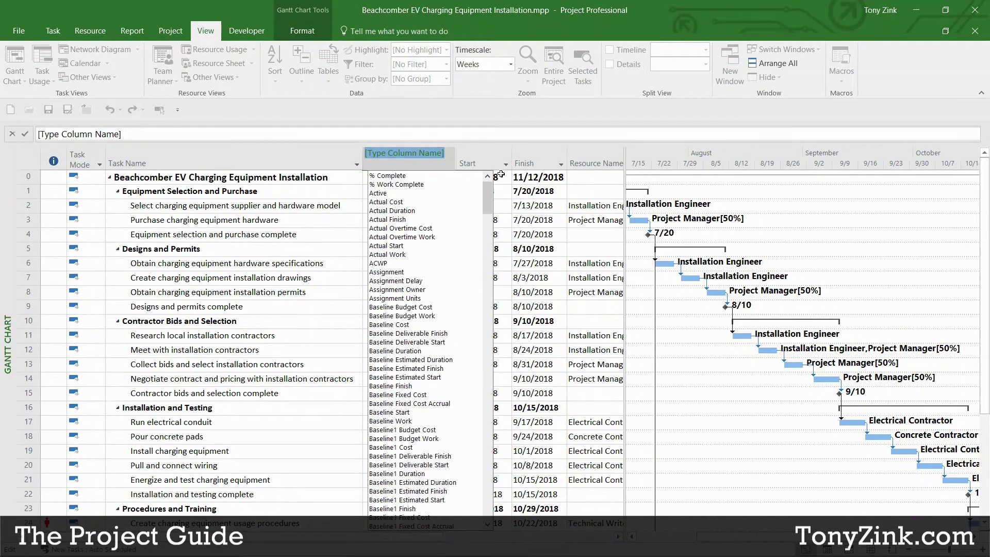
{"action": "left_click", "coordinate": [312, 178]}
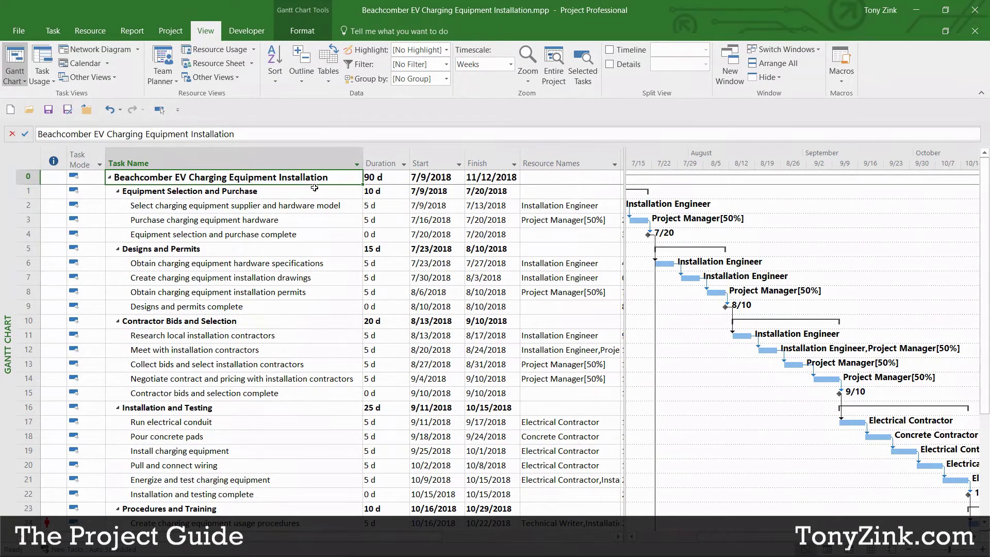
Switch to Gantter and review which task columns can be shown or hidden, leaving the current selection as it is
{"action": "left_click", "coordinate": [916, 9]}
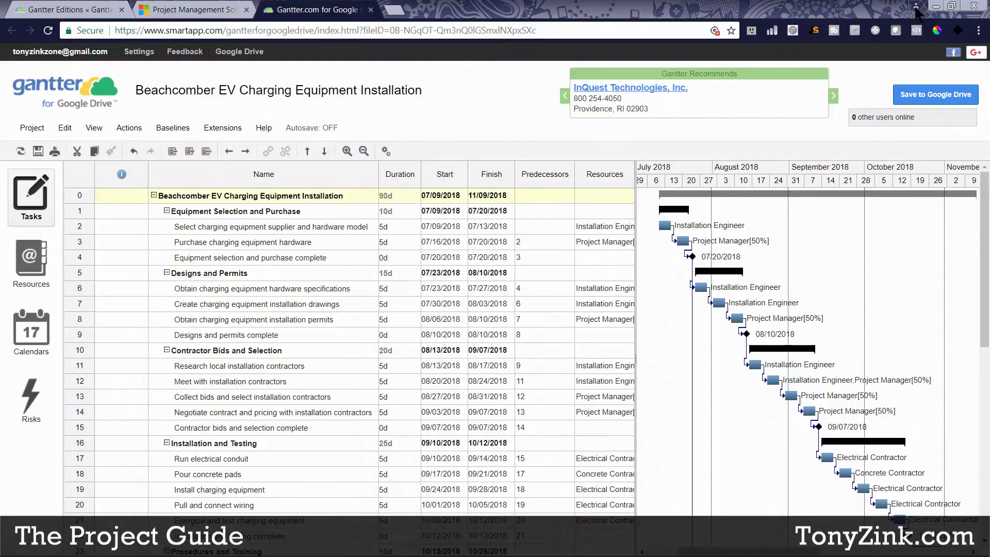
{"action": "left_click", "coordinate": [94, 128]}
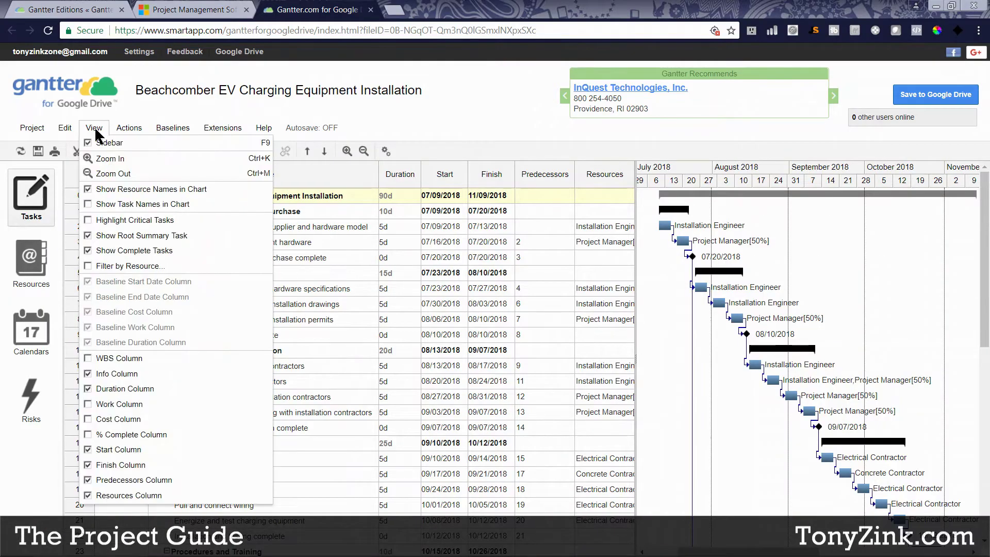
{"action": "left_click", "coordinate": [386, 176]}
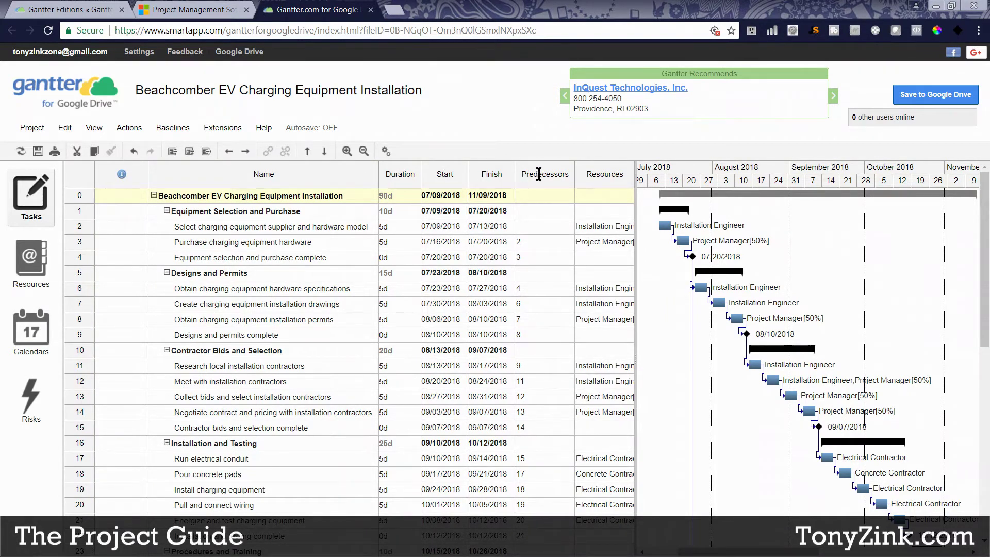
{"action": "left_click", "coordinate": [94, 128]}
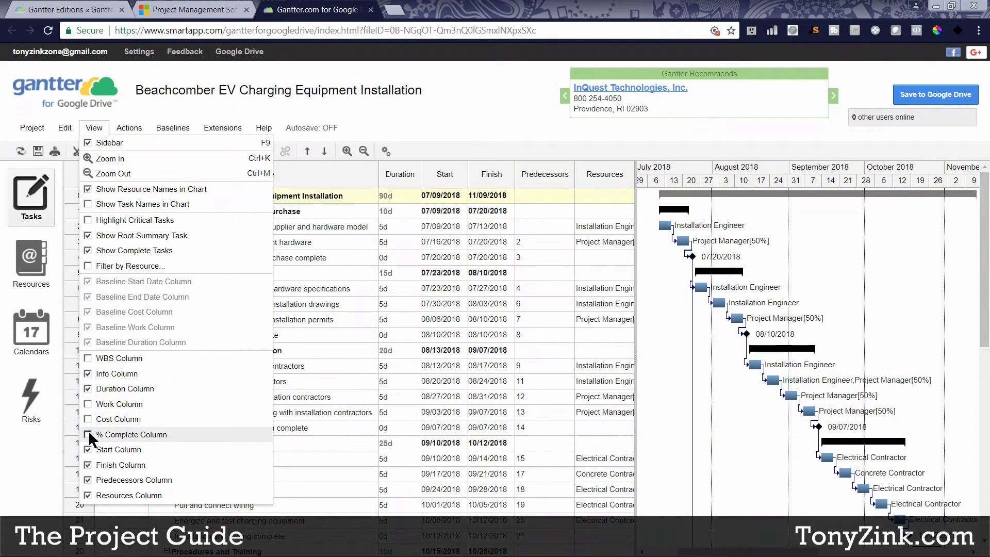
{"action": "left_click", "coordinate": [418, 127]}
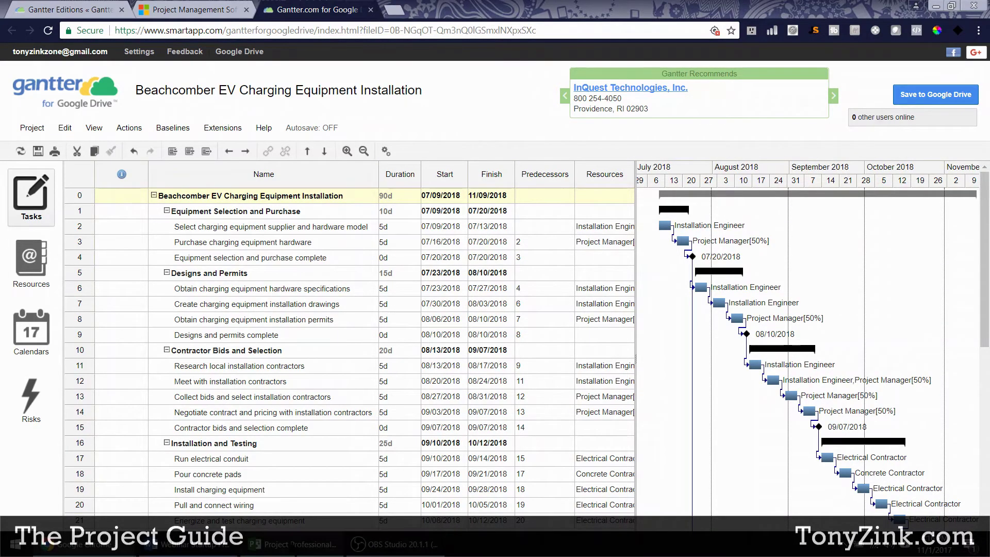
Switch to Microsoft Project, display the Task Usage view and go through the resources assigned under tasks 7, 8 and 12
{"action": "left_click", "coordinate": [291, 544]}
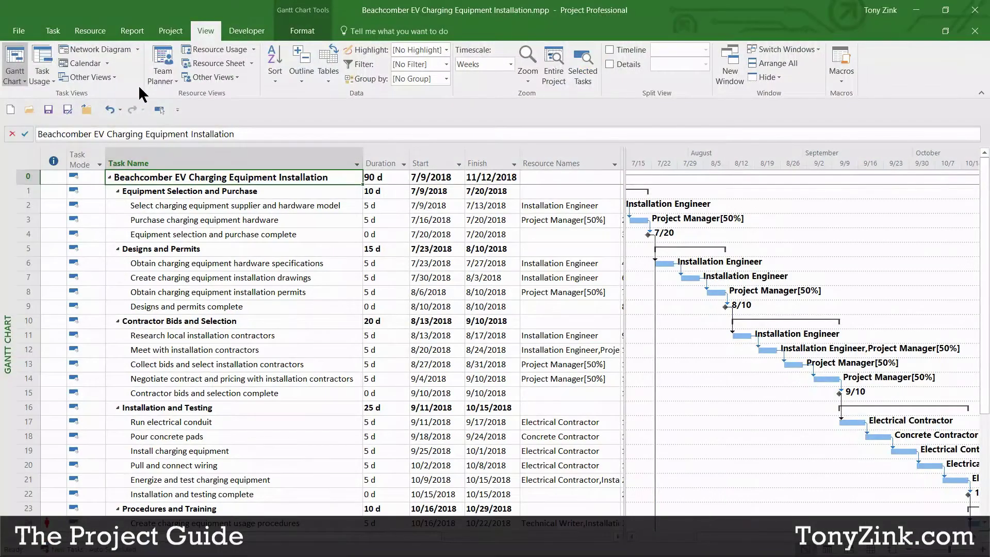
{"action": "left_click", "coordinate": [42, 64]}
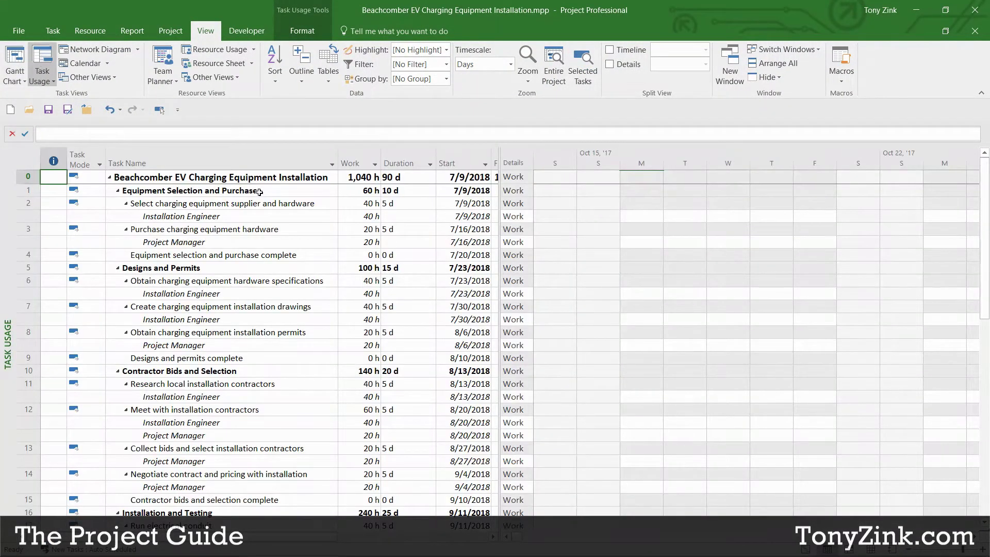
{"action": "left_click", "coordinate": [226, 294]}
{"action": "left_click", "coordinate": [227, 318]}
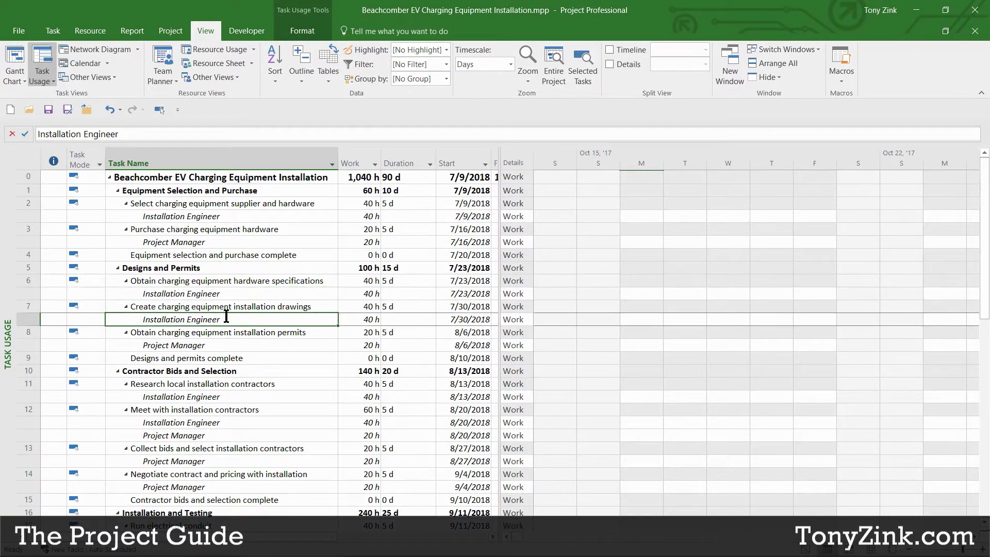
{"action": "left_click", "coordinate": [225, 344]}
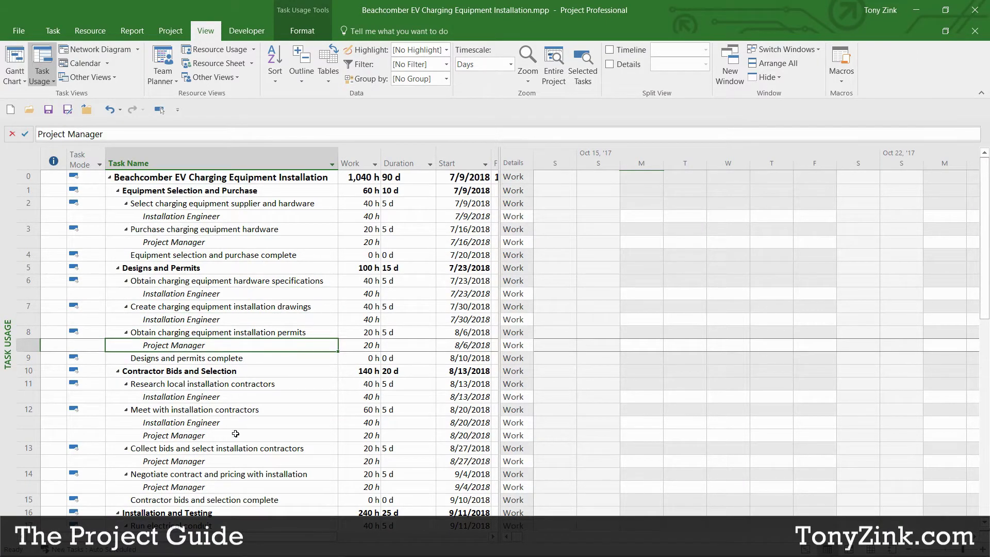
{"action": "left_click_drag", "start_coordinate": [235, 423], "coordinate": [236, 434]}
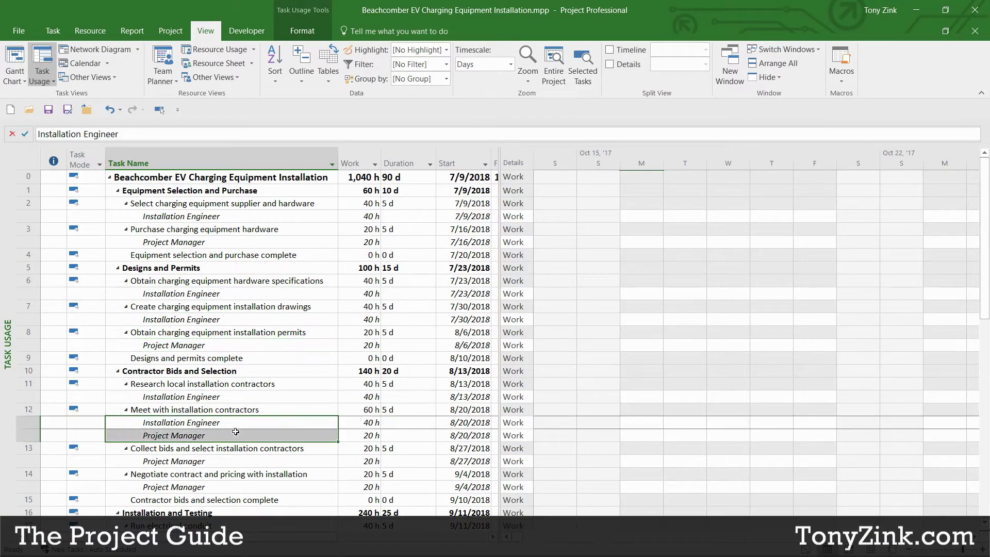
Display the Resource Usage view and examine the Installation Engineer's assigned tasks and the monthly work hours
{"action": "left_click", "coordinate": [211, 49]}
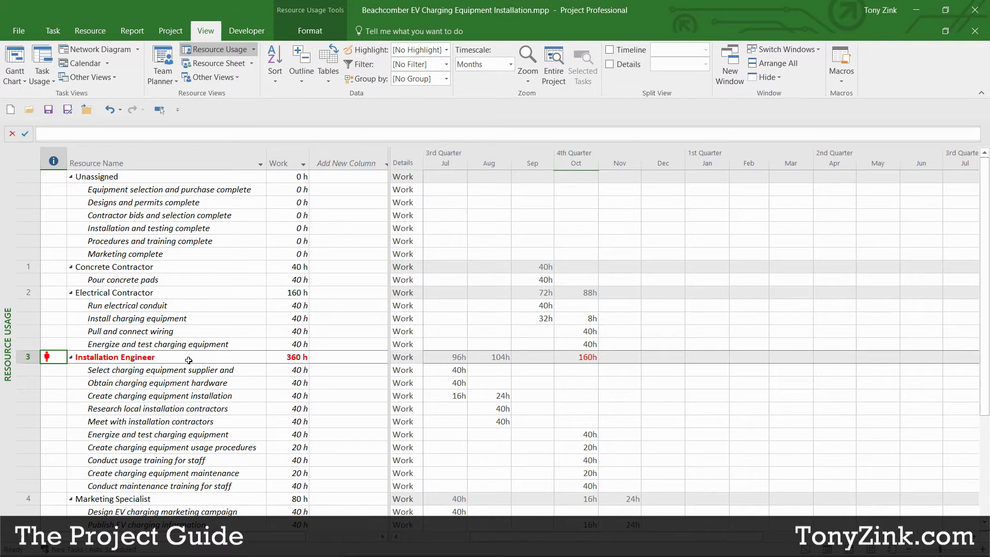
{"action": "left_click_drag", "start_coordinate": [190, 371], "coordinate": [182, 488]}
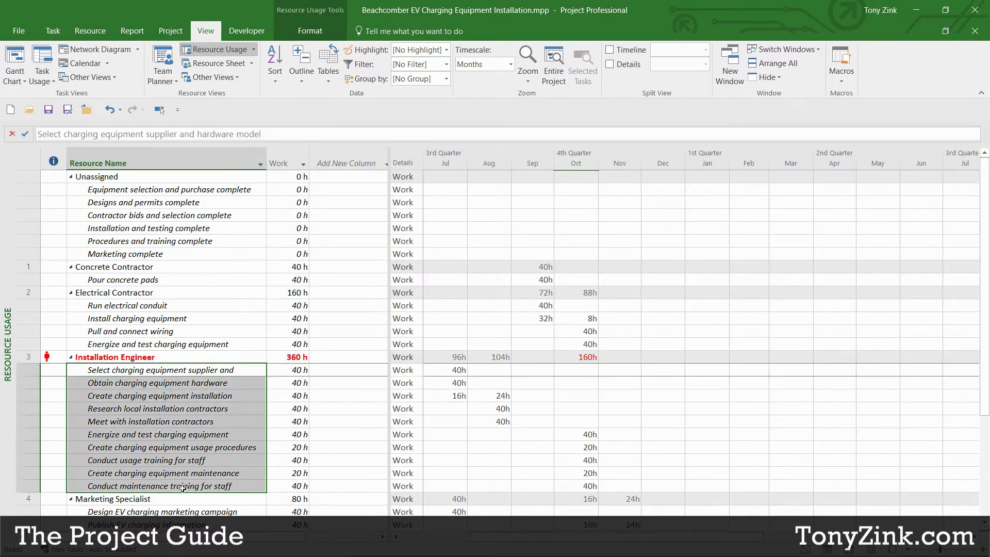
{"action": "left_click", "coordinate": [176, 357]}
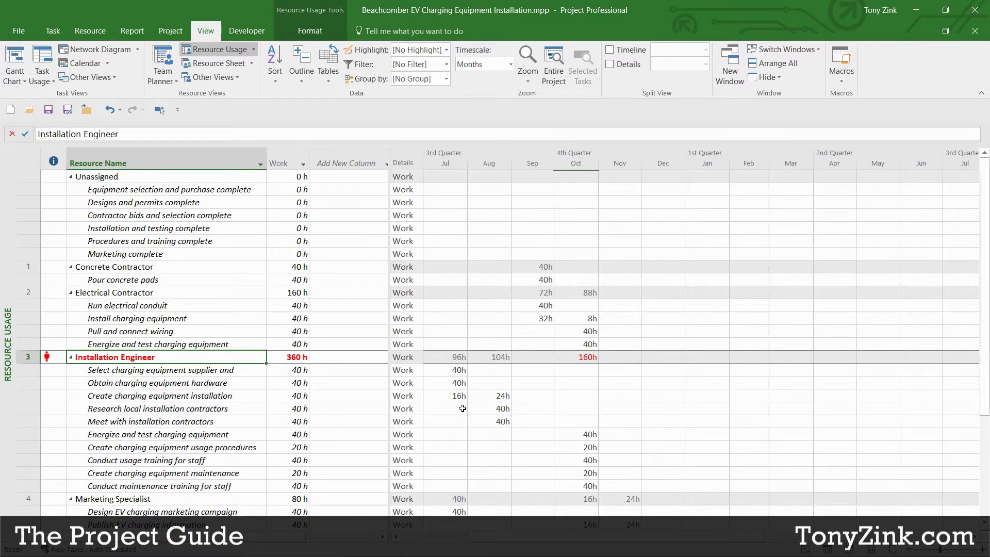
{"action": "left_click_drag", "start_coordinate": [480, 269], "coordinate": [622, 408]}
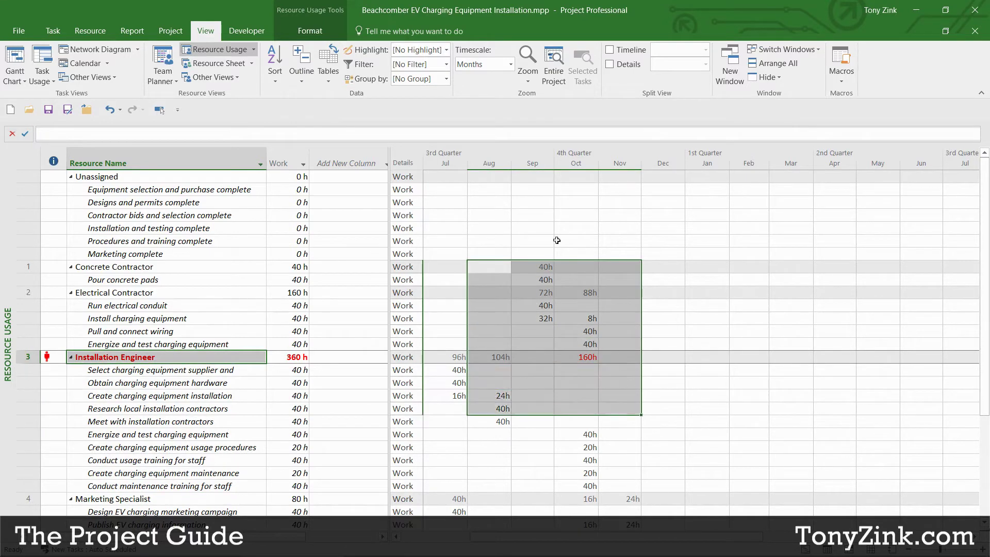
{"action": "left_click", "coordinate": [214, 359]}
{"action": "left_click", "coordinate": [208, 370]}
{"action": "left_click", "coordinate": [209, 384]}
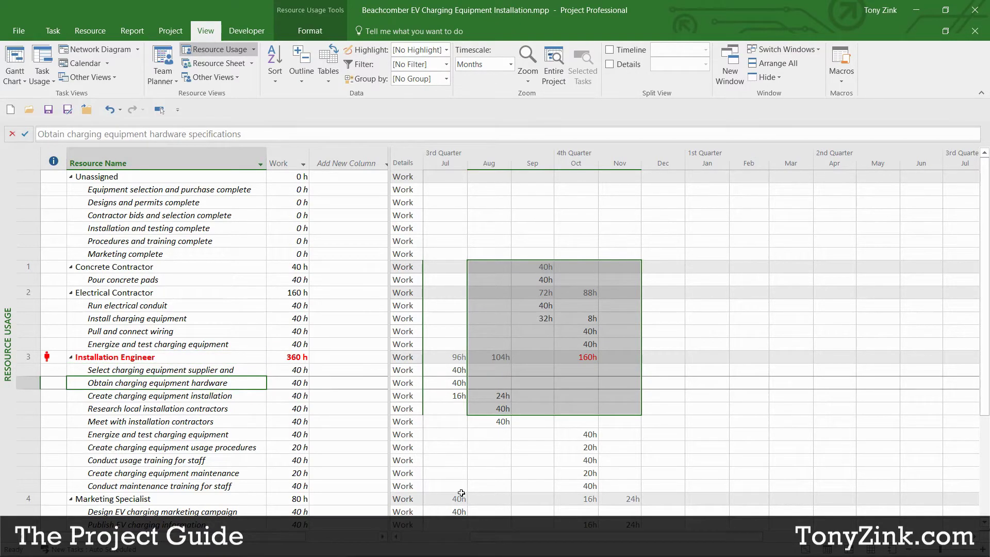
Switch to Gantter and look at its resource list for comparison, returning to the task list
{"action": "mouse_move", "coordinate": [459, 554]}
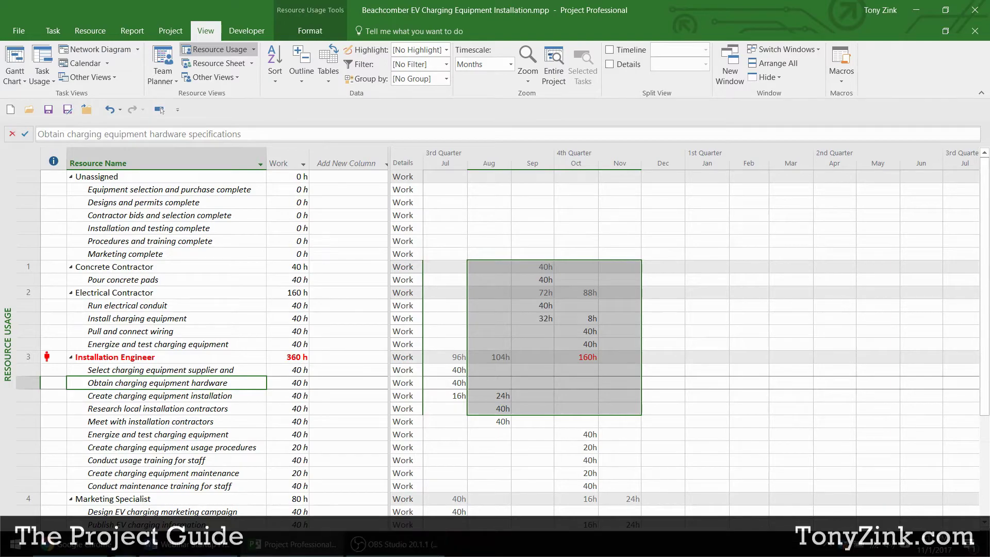
{"action": "left_click", "coordinate": [917, 10]}
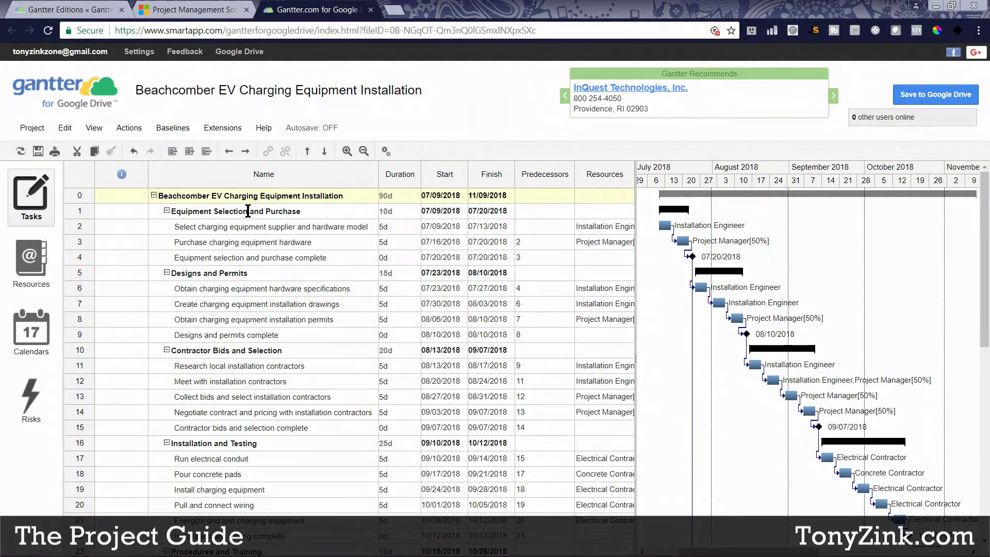
{"action": "left_click", "coordinate": [246, 226]}
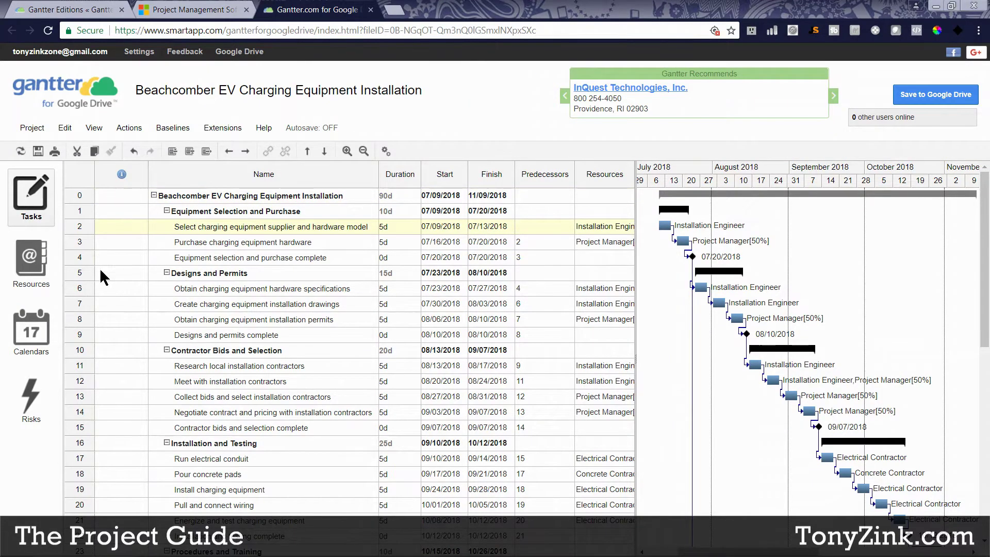
{"action": "left_click", "coordinate": [31, 260]}
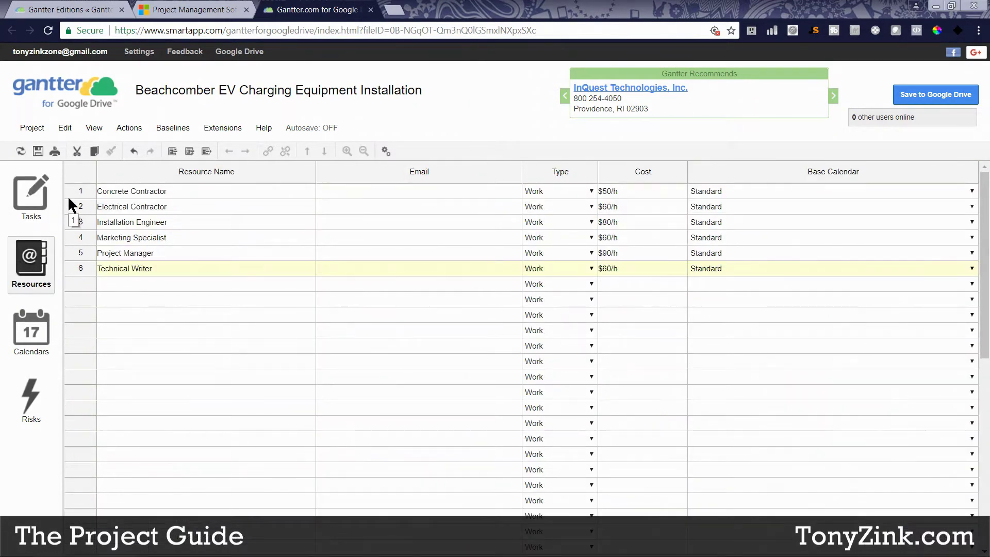
{"action": "left_click", "coordinate": [36, 212]}
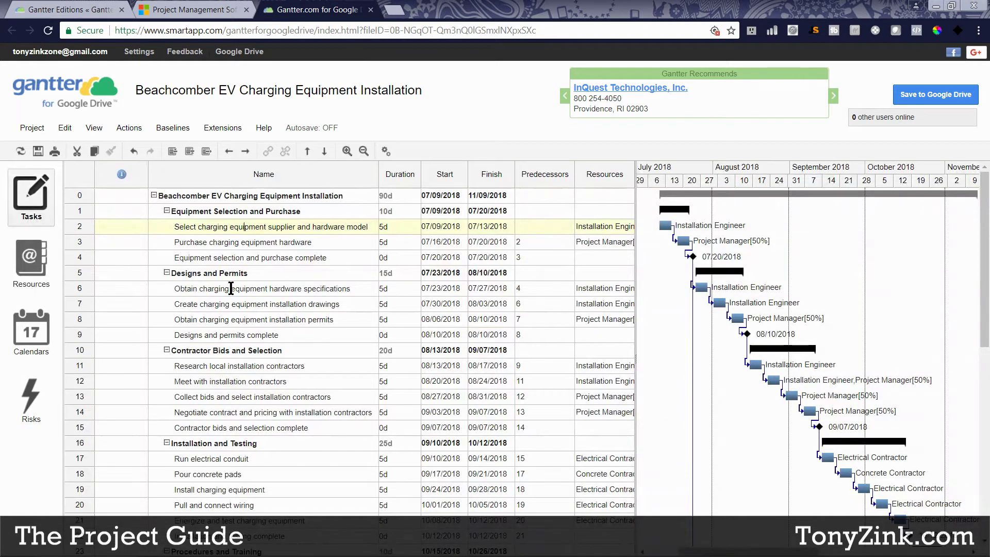
Switch to Microsoft Project and view the project as a Network Diagram and as a Calendar
{"action": "key", "text": "alt+Tab"}
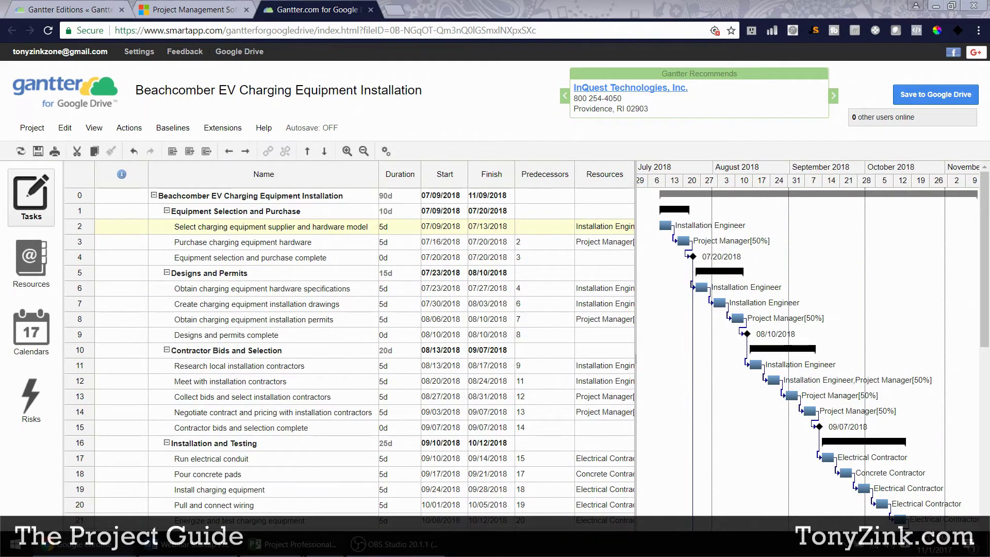
{"action": "left_click", "coordinate": [163, 178]}
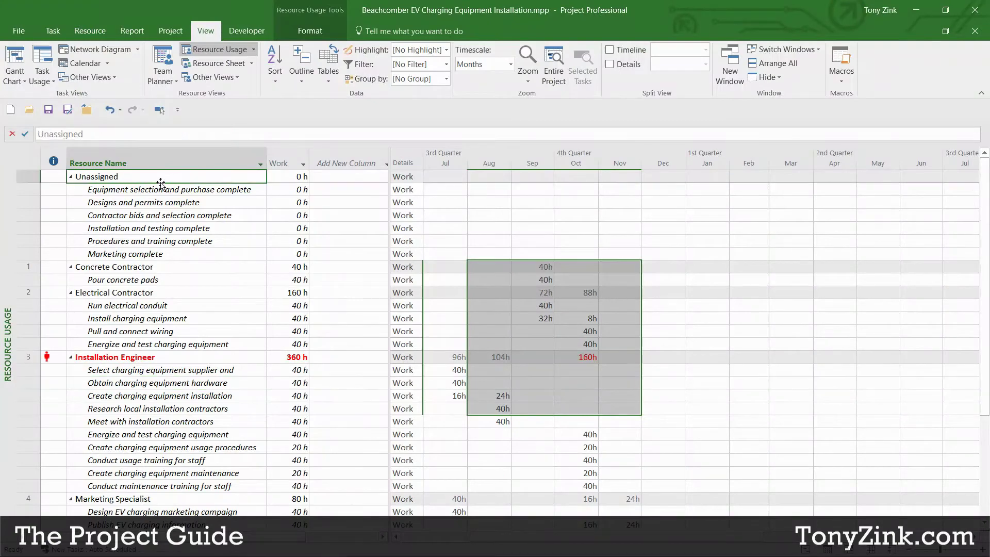
{"action": "left_click", "coordinate": [85, 51]}
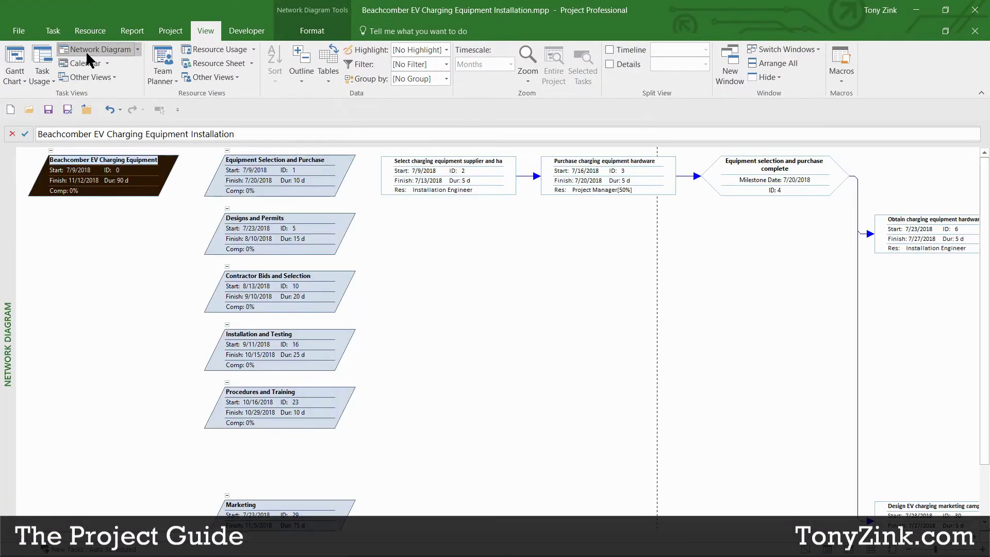
{"action": "left_click", "coordinate": [83, 62]}
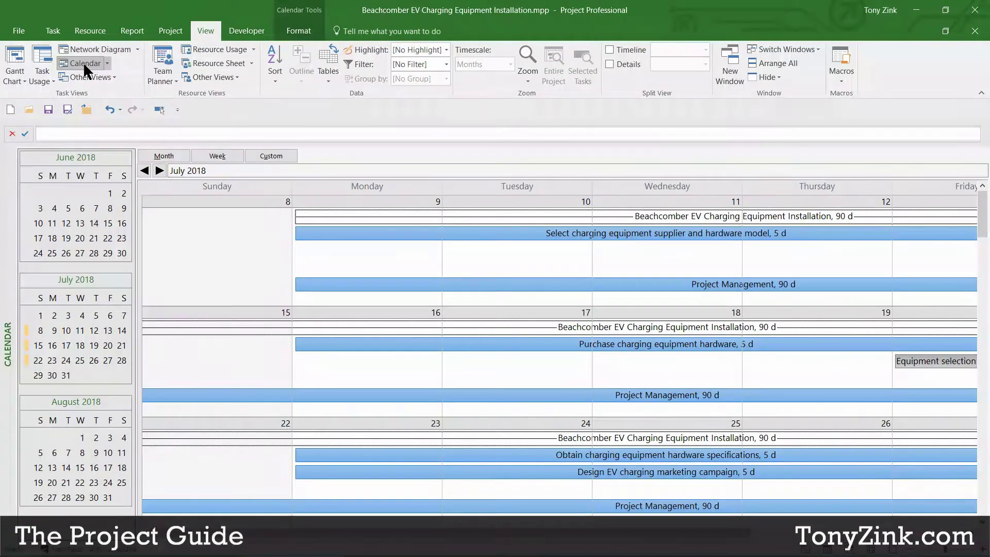
Return to the Gantt Chart view and show the start of the schedule in July
{"action": "left_click", "coordinate": [15, 57]}
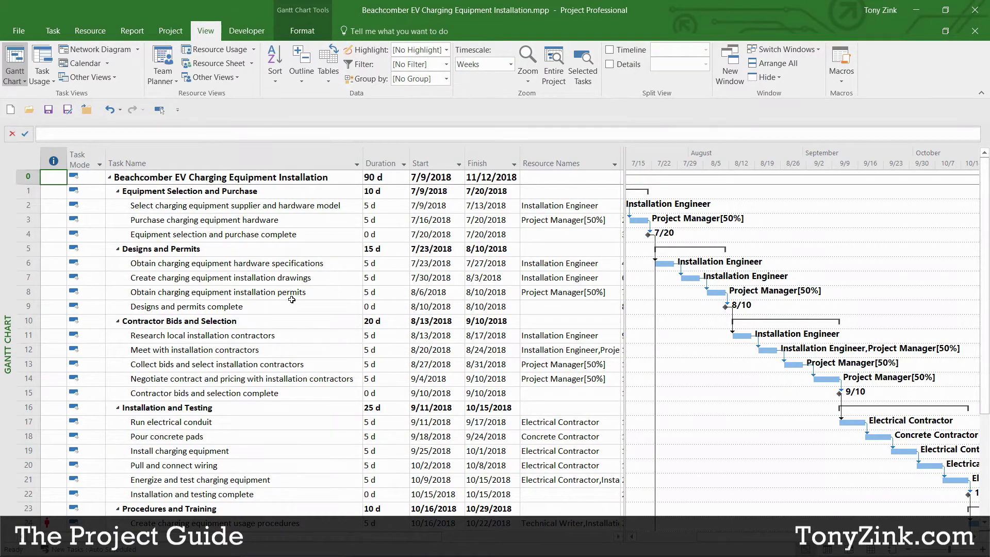
{"action": "left_click", "coordinate": [633, 533]}
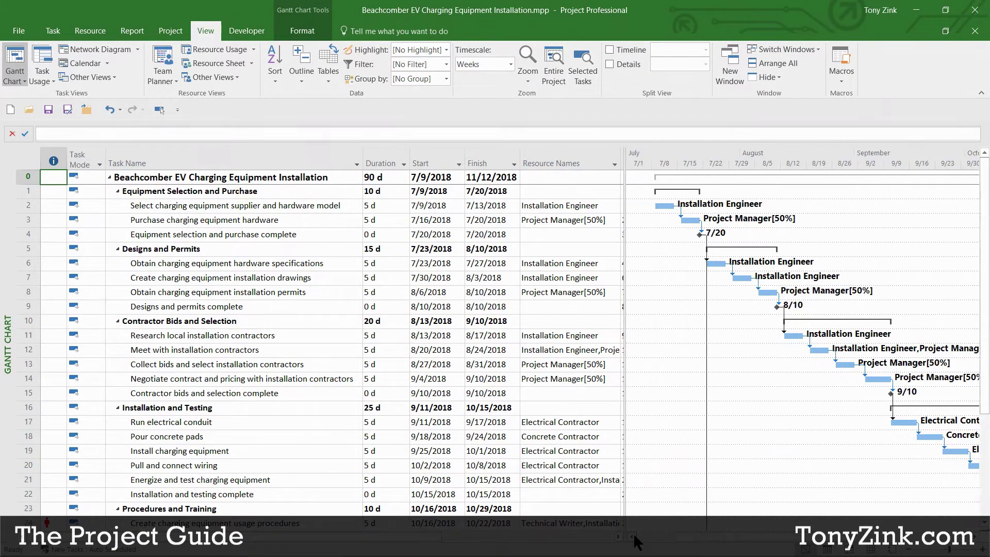
{"action": "left_click", "coordinate": [633, 533]}
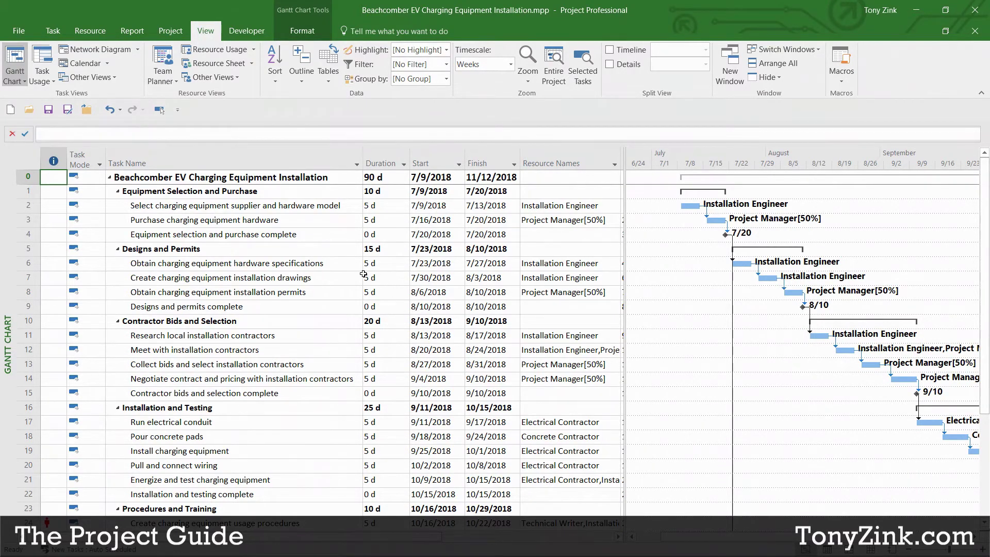
Insert a blank task row above "Select charging equipment supplier and hardware model" and select its empty Task Name cell
{"action": "left_click", "coordinate": [217, 206]}
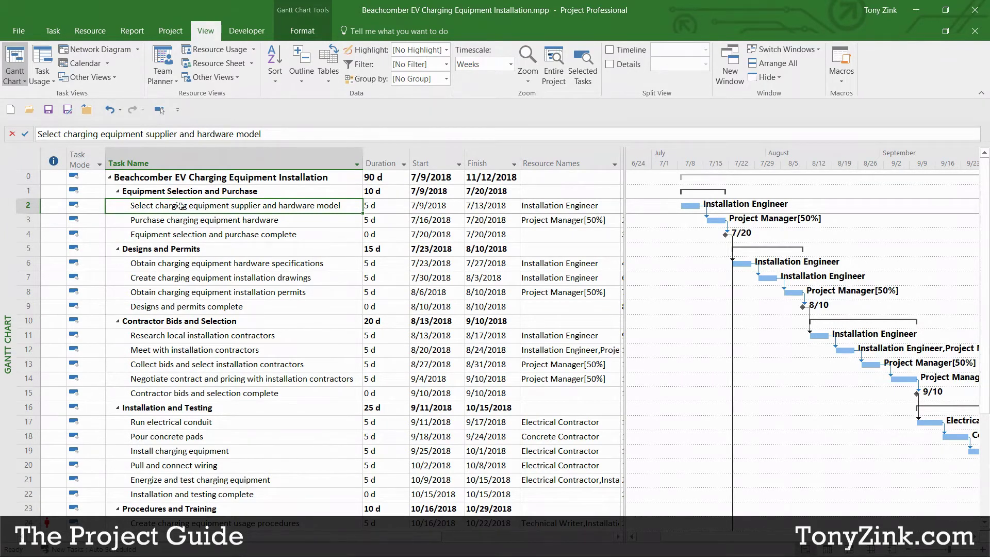
{"action": "left_click", "coordinate": [29, 208]}
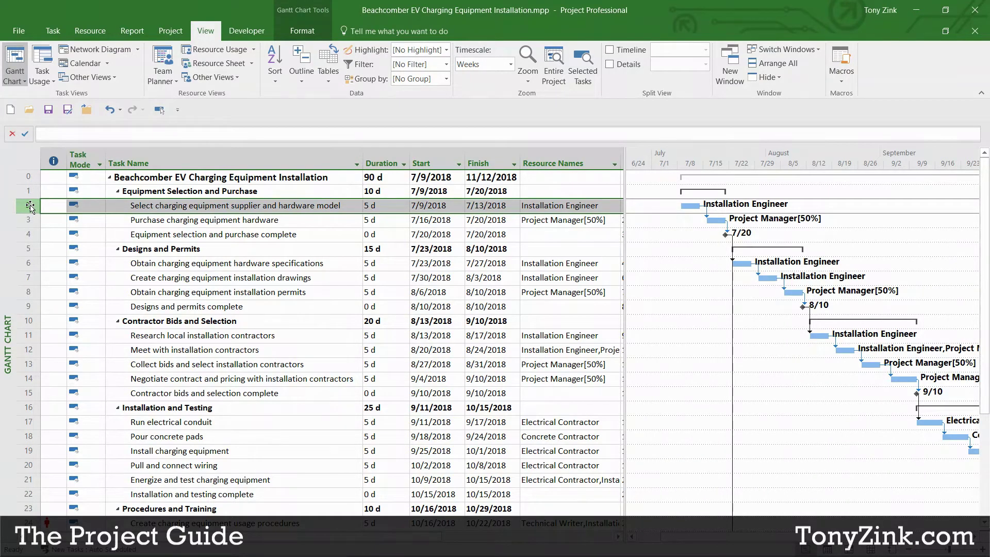
{"action": "right_click", "coordinate": [150, 204]}
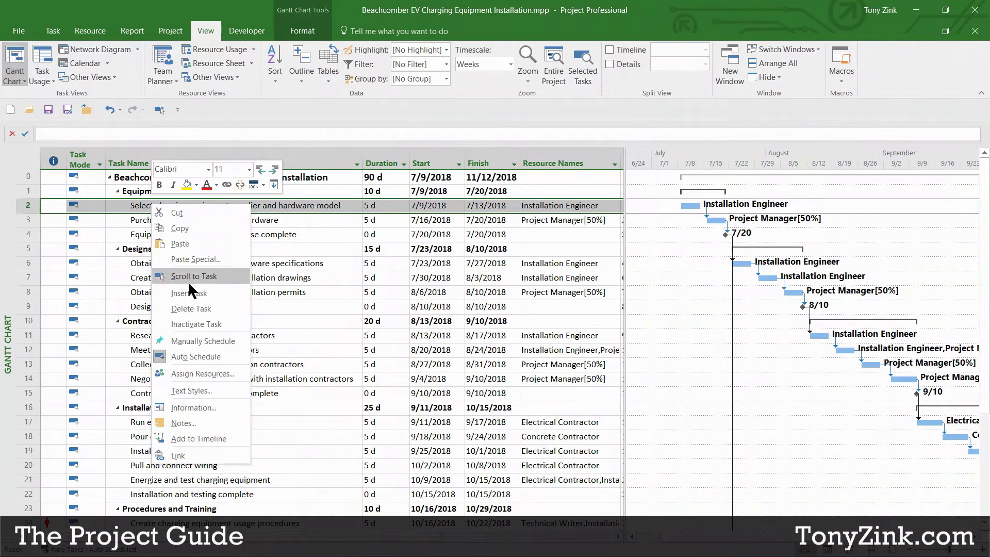
{"action": "left_click", "coordinate": [114, 208]}
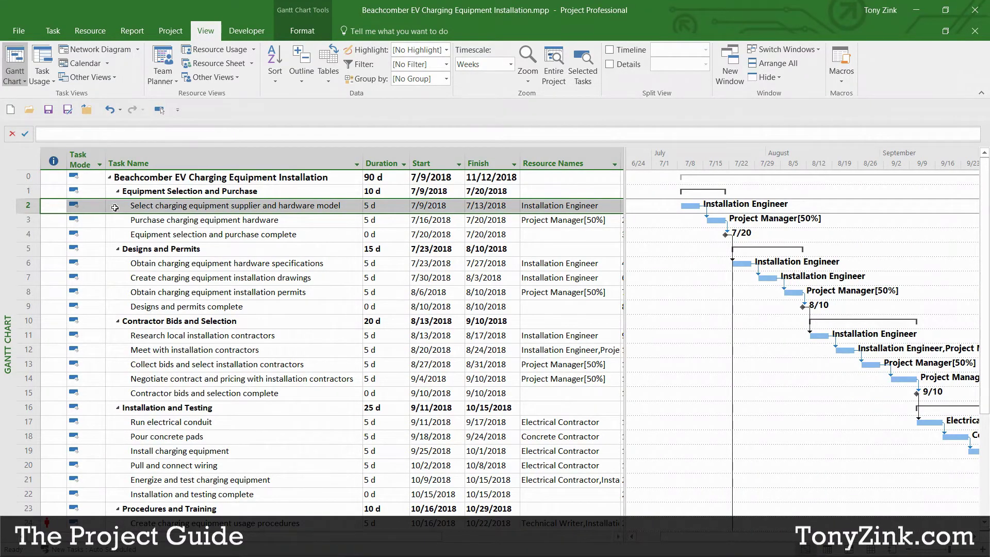
{"action": "key", "text": "Insert"}
{"action": "left_click", "coordinate": [143, 207]}
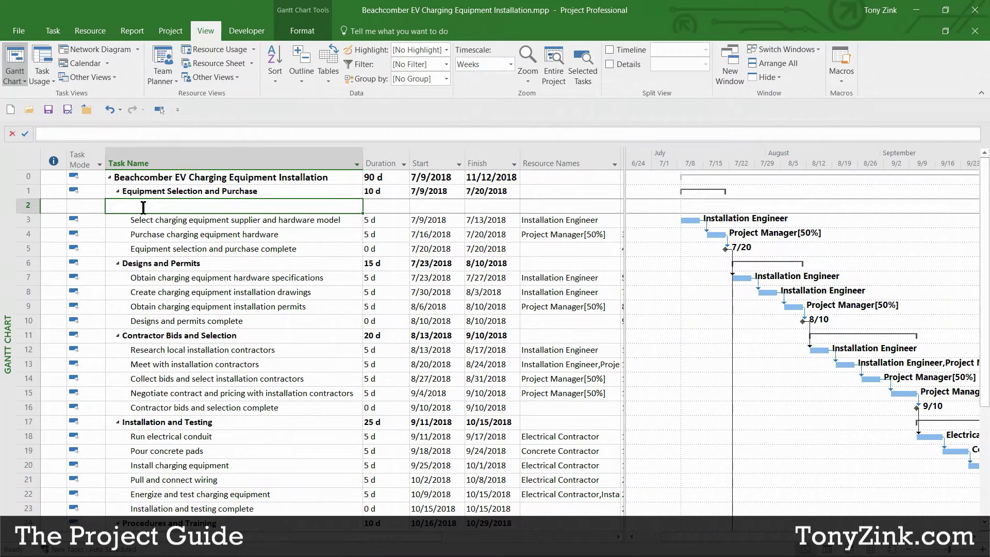
Name the new task "Review Charging Equipment features and suppliers" and set its duration to 5 days
{"action": "type", "text": "Review C"}
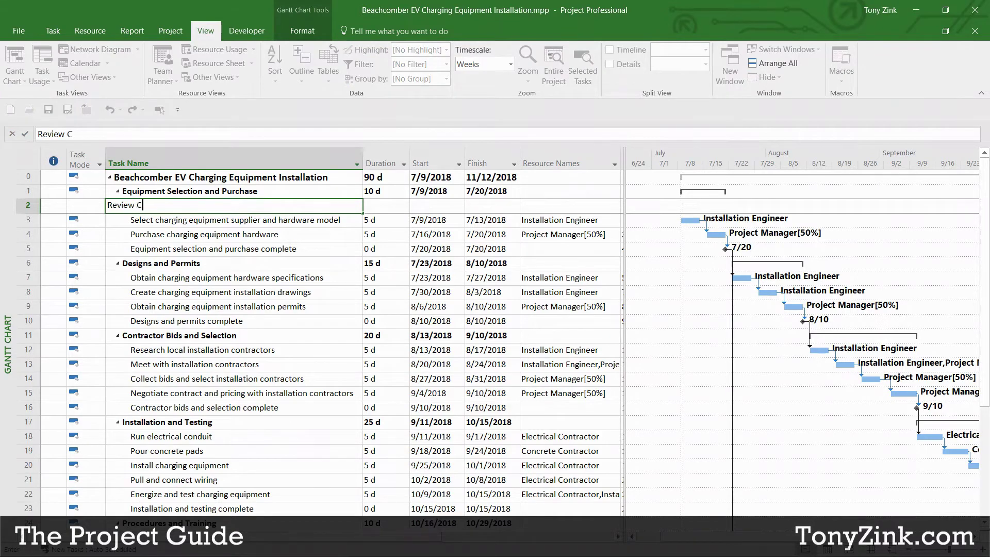
{"action": "type", "text": "harging Equip"}
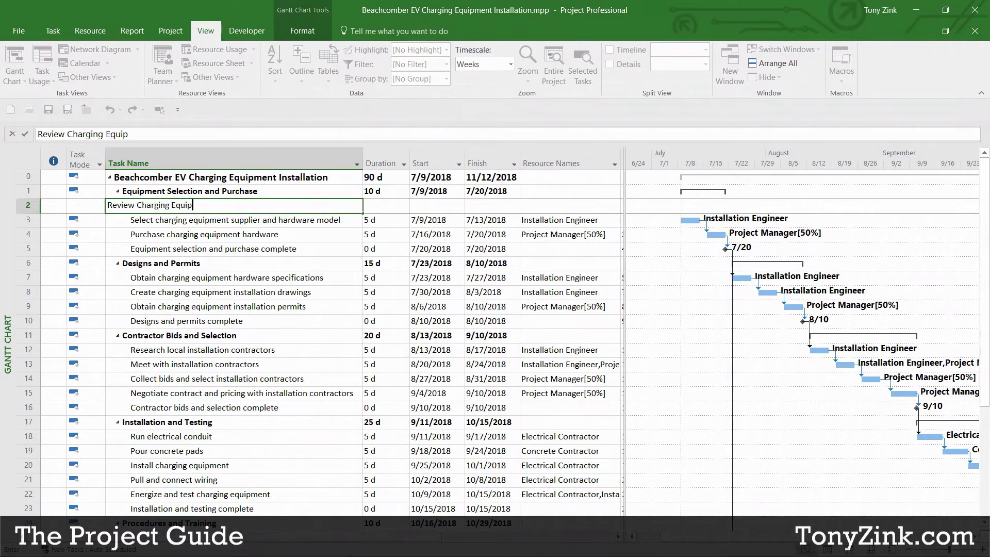
{"action": "type", "text": "ment features and suppliers"}
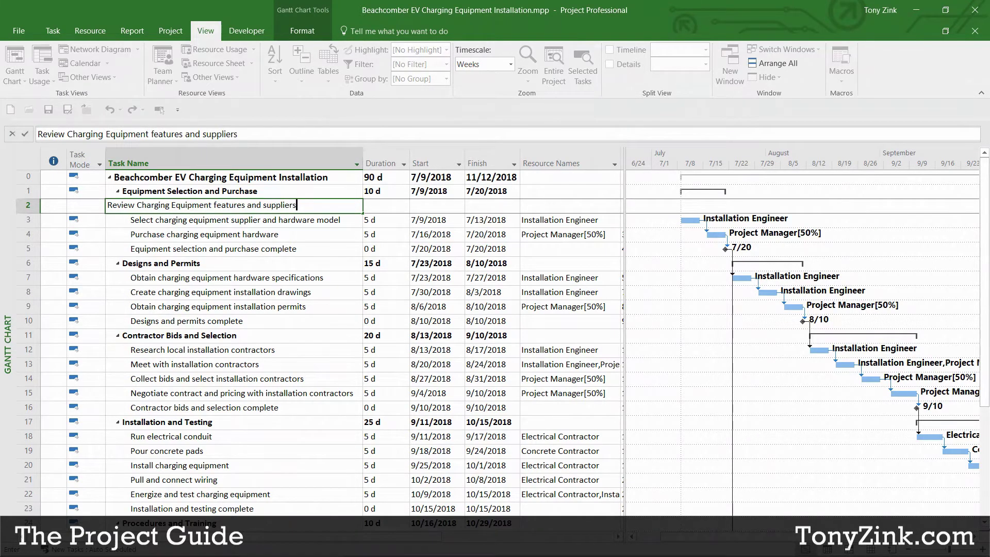
{"action": "key", "text": "Return"}
{"action": "left_click", "coordinate": [379, 205]}
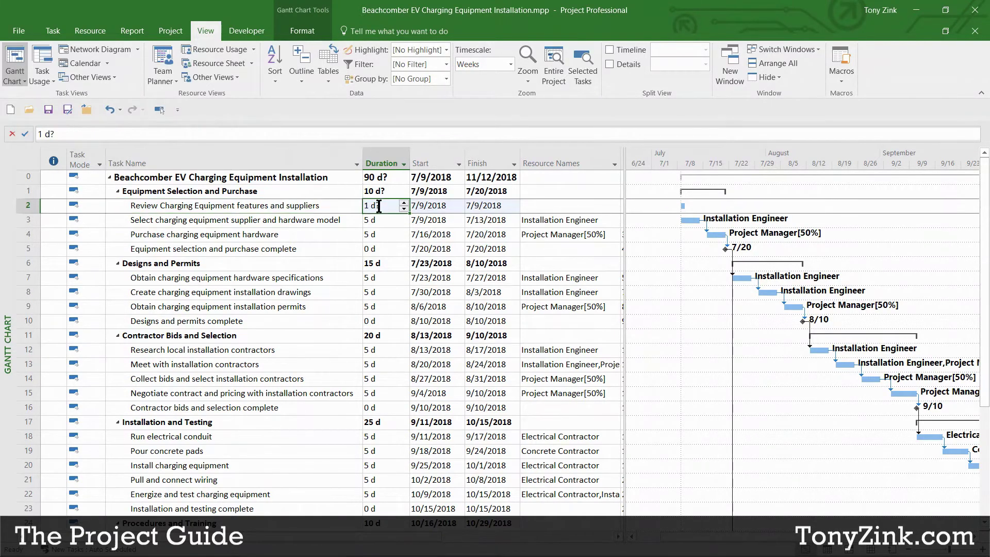
{"action": "type", "text": "5"}
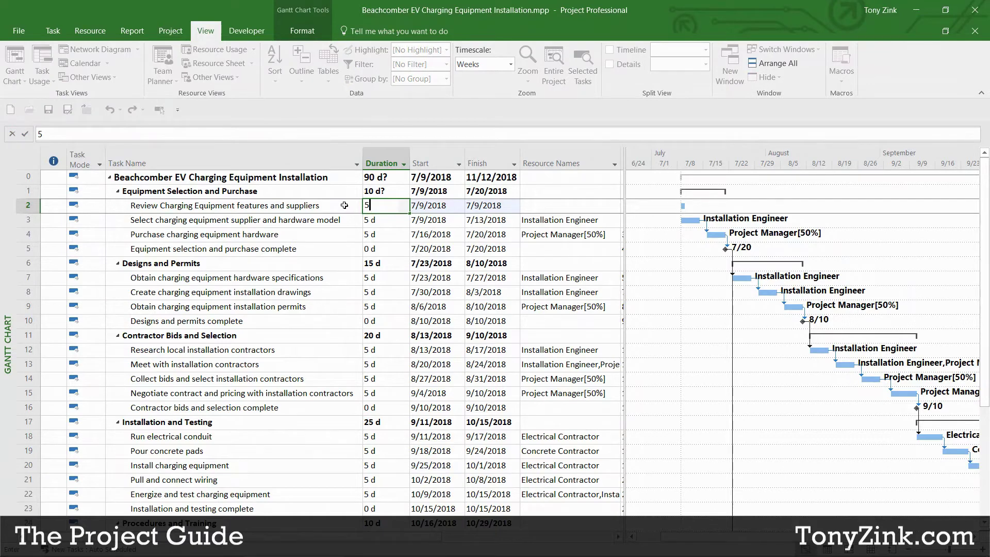
{"action": "key", "text": "Return"}
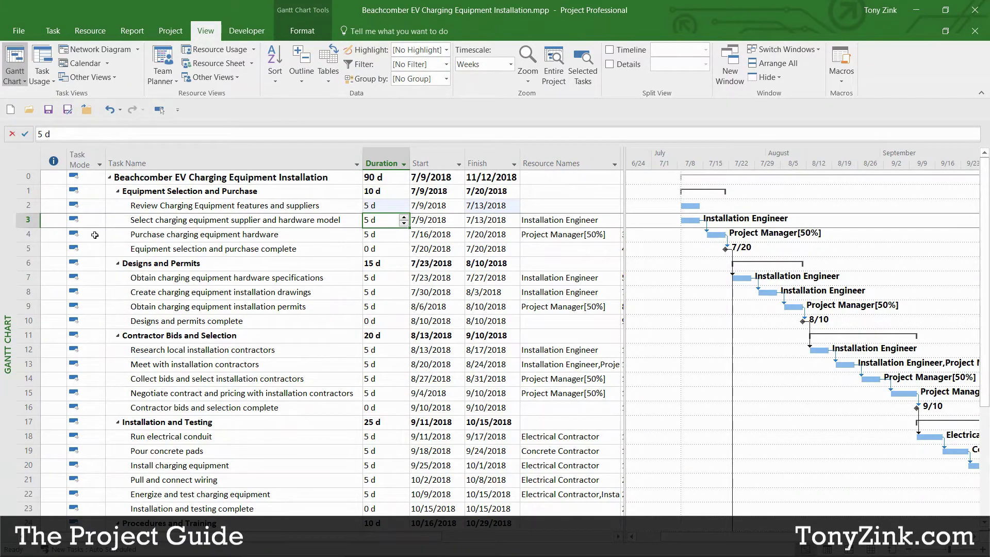
Link "Review Charging Equipment features and suppliers" to "Select charging equipment supplier and hardware model" as its predecessor
{"action": "left_click", "coordinate": [29, 220]}
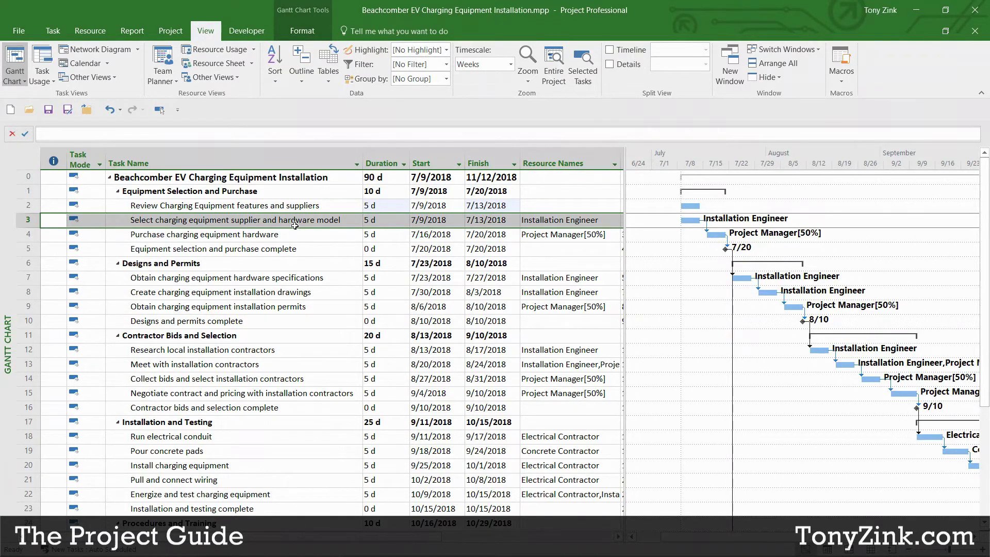
{"action": "left_click_drag", "start_coordinate": [29, 205], "coordinate": [30, 220]}
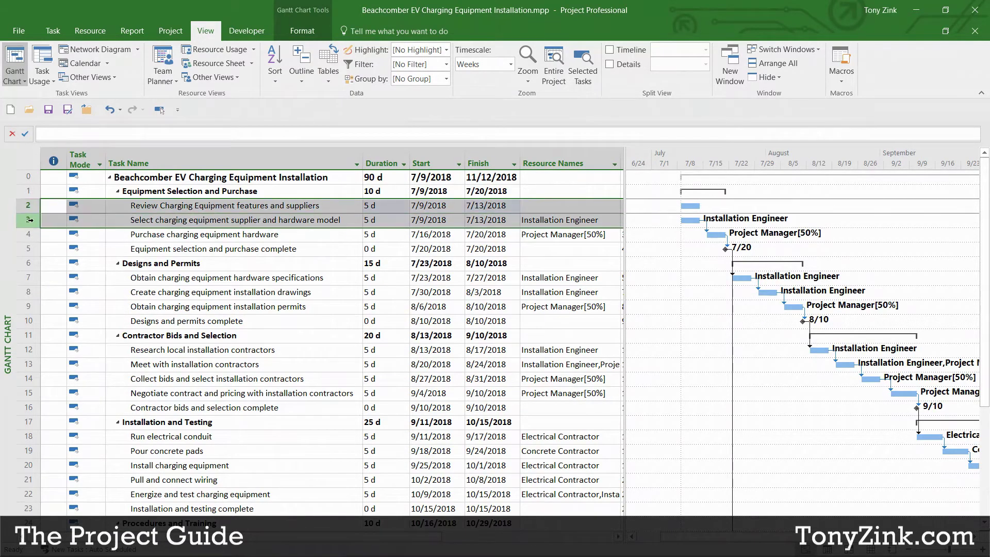
{"action": "left_click", "coordinate": [59, 33]}
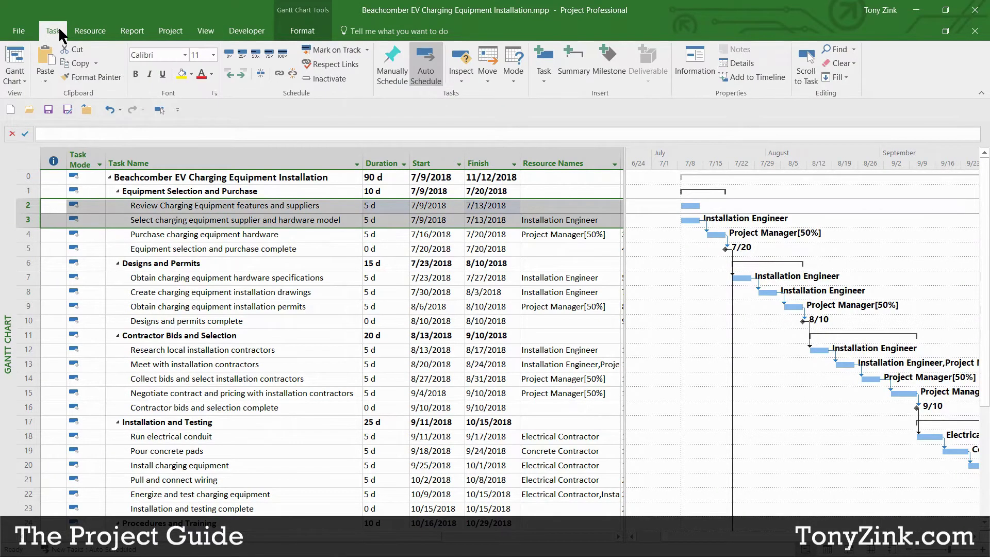
{"action": "left_click", "coordinate": [277, 73]}
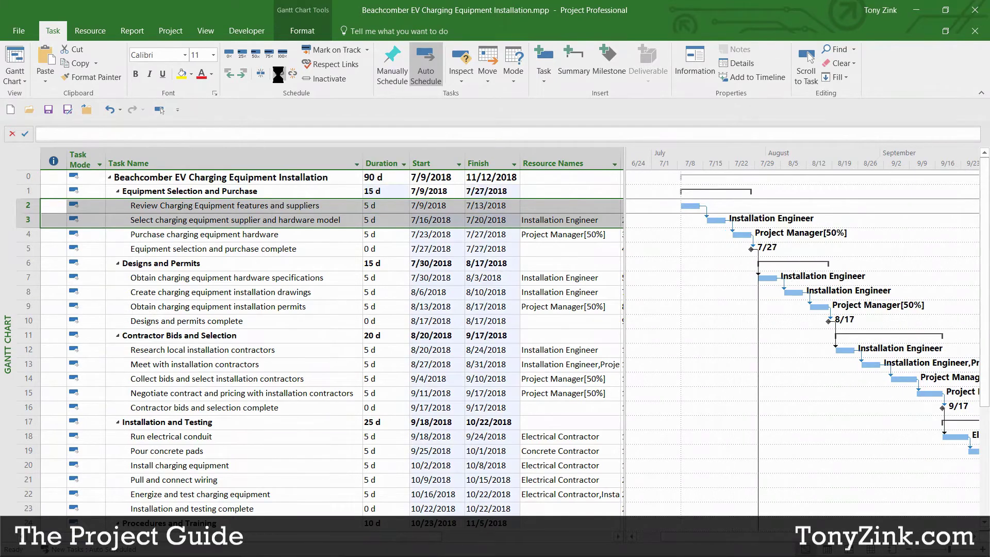
{"action": "left_click", "coordinate": [334, 207]}
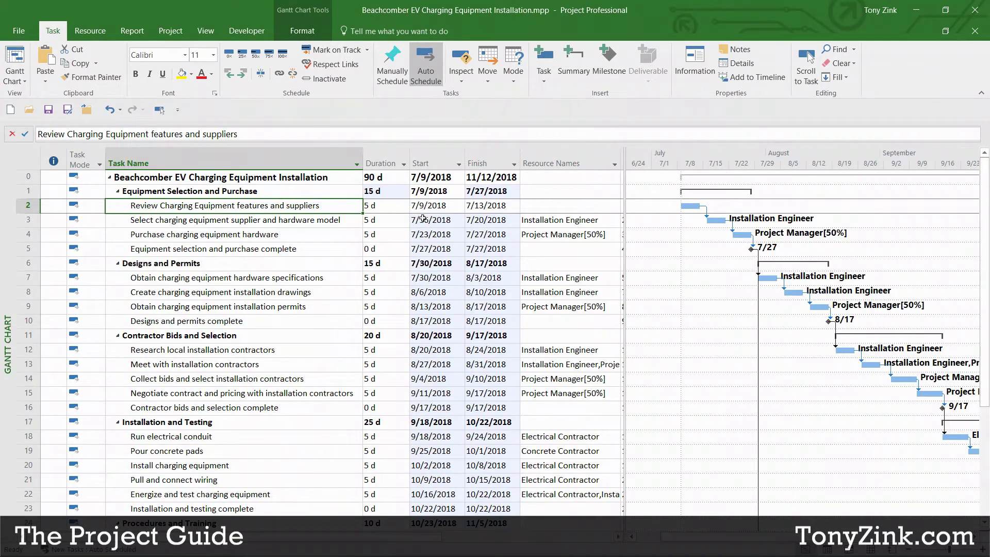
{"action": "left_click_drag", "start_coordinate": [433, 221], "coordinate": [475, 508]}
{"action": "left_click", "coordinate": [318, 219]}
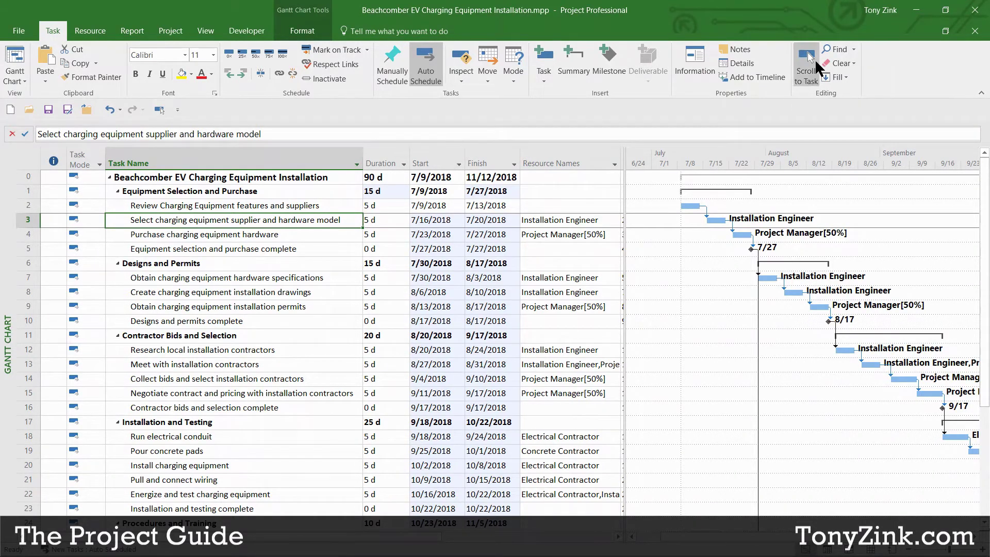
Copy the full name text of the "Review Charging Equipment features and suppliers" task
{"action": "left_click", "coordinate": [284, 206]}
{"action": "left_click_drag", "start_coordinate": [236, 133], "coordinate": [37, 133]}
{"action": "key", "text": "ctrl+c"}
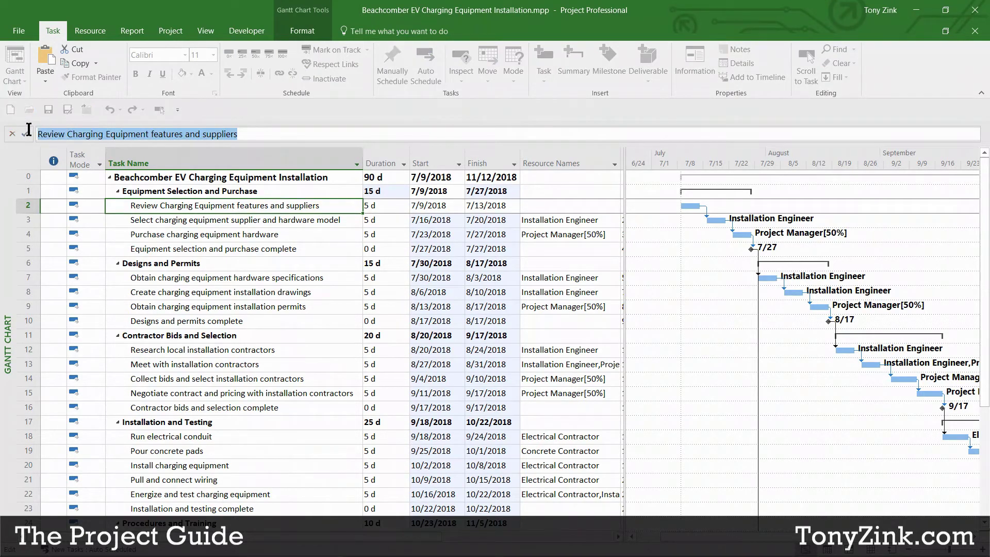
{"action": "left_click", "coordinate": [266, 222]}
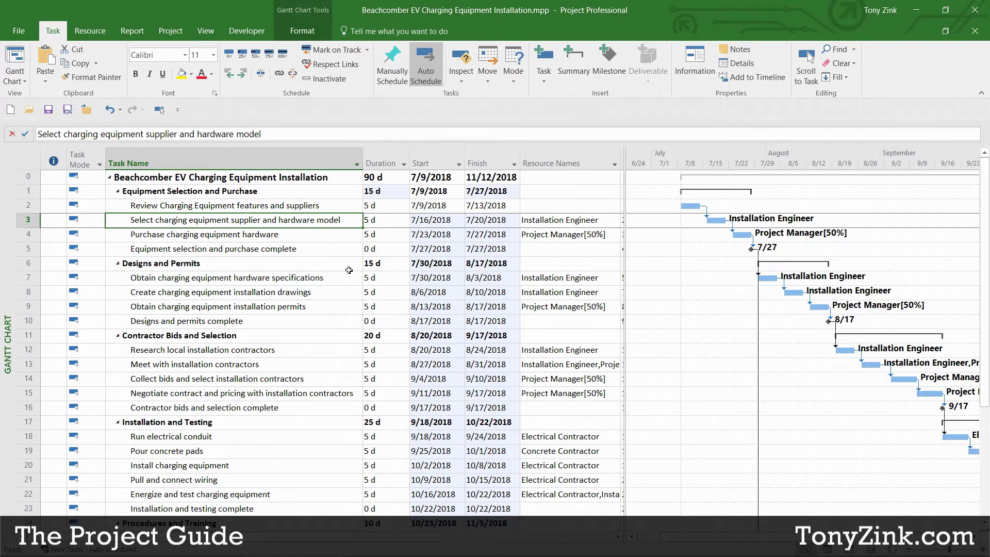
Switch to Gantter, insert a task above "Select charging equipment supplier and hardware model" and paste the copied name into it
{"action": "left_click", "coordinate": [915, 11]}
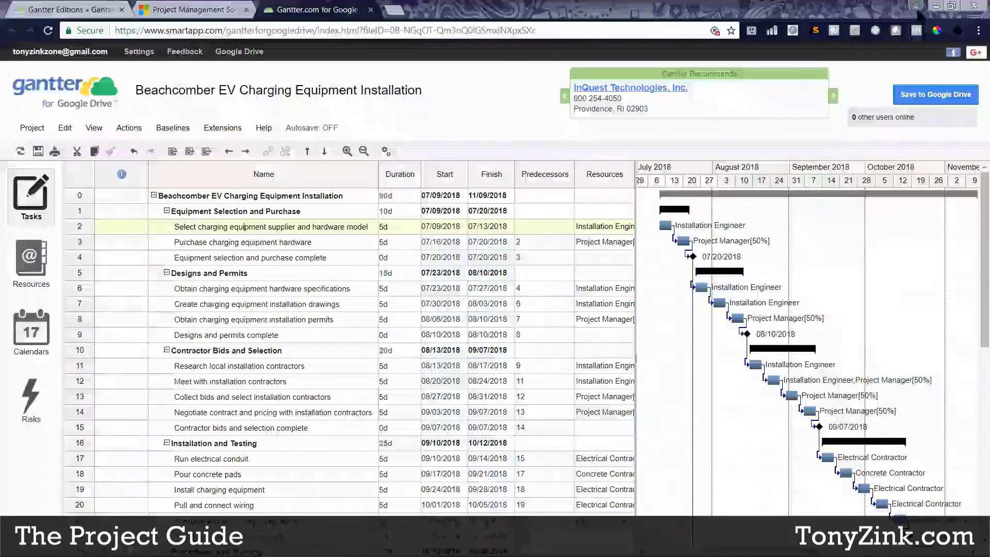
{"action": "left_click", "coordinate": [82, 223]}
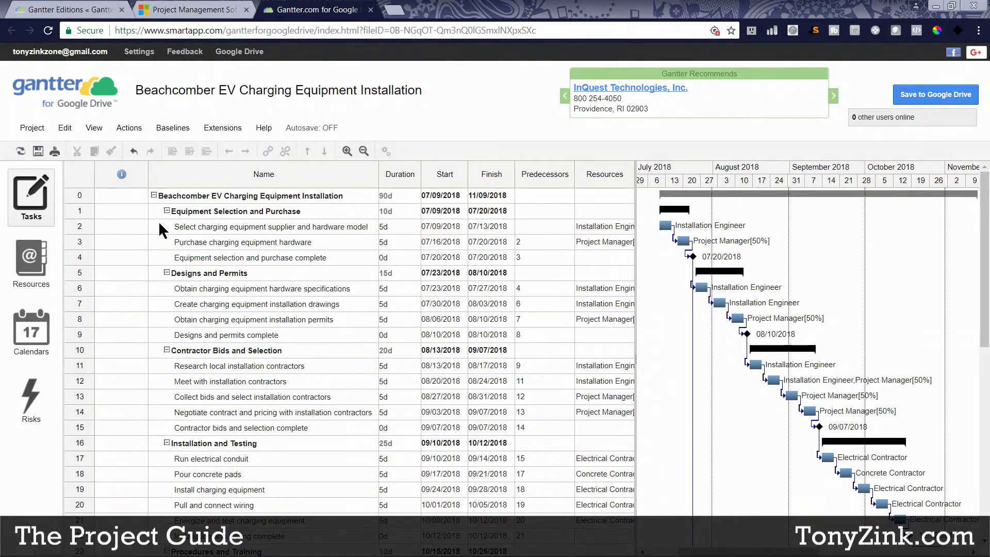
{"action": "left_click", "coordinate": [85, 225]}
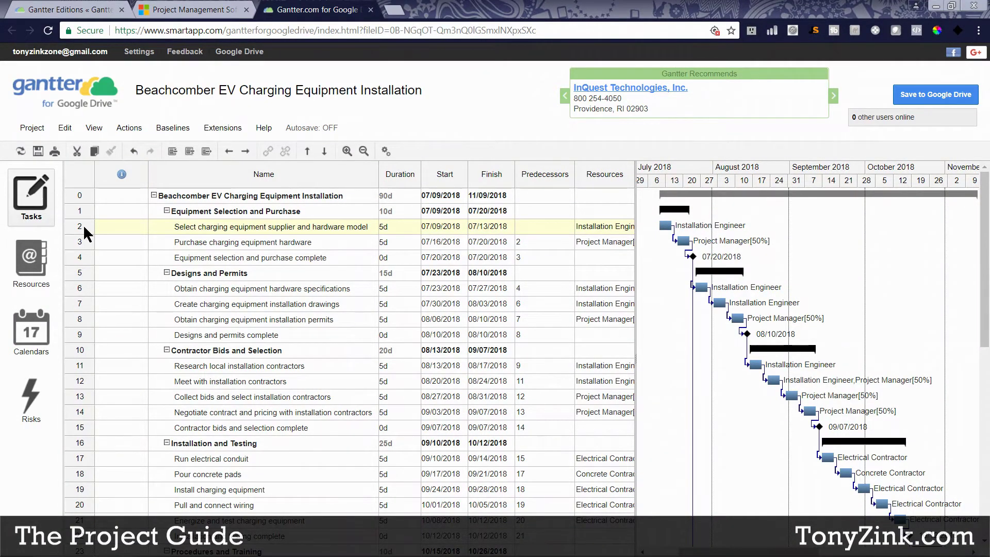
{"action": "key", "text": "Insert"}
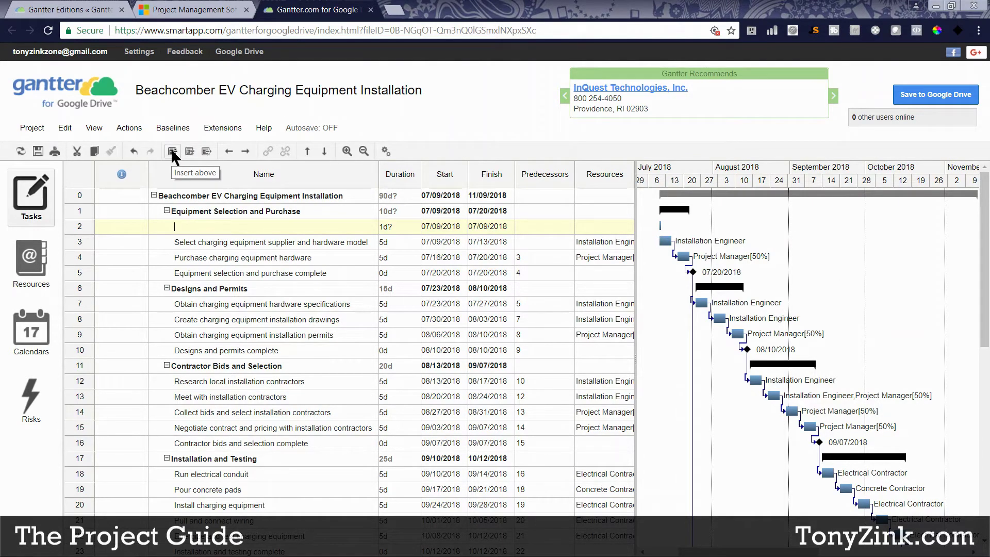
{"action": "key", "text": "ctrl+v"}
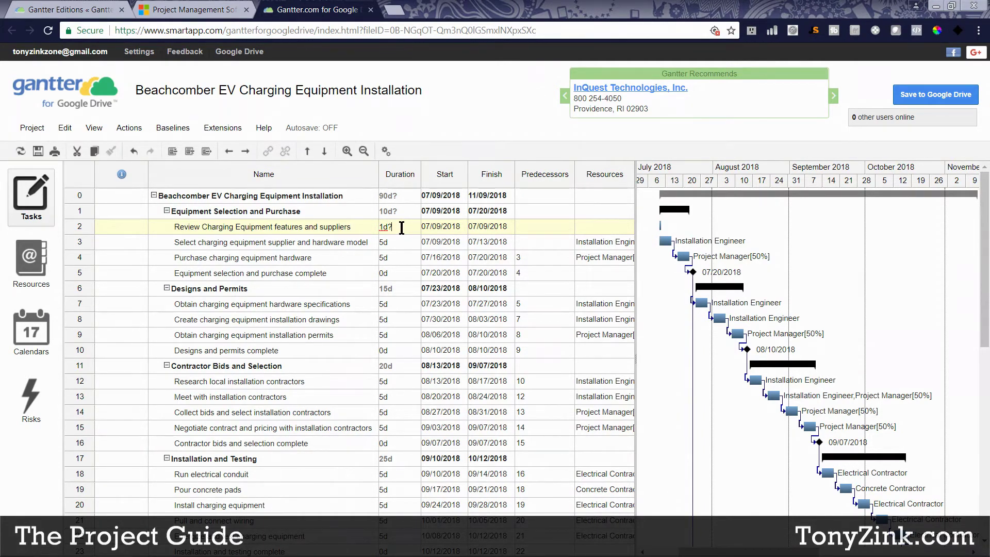
Set the duration of "Review Charging Equipment features and suppliers" to 5 days
{"action": "left_click", "coordinate": [379, 223]}
{"action": "type", "text": "5"}
{"action": "key", "text": "Return"}
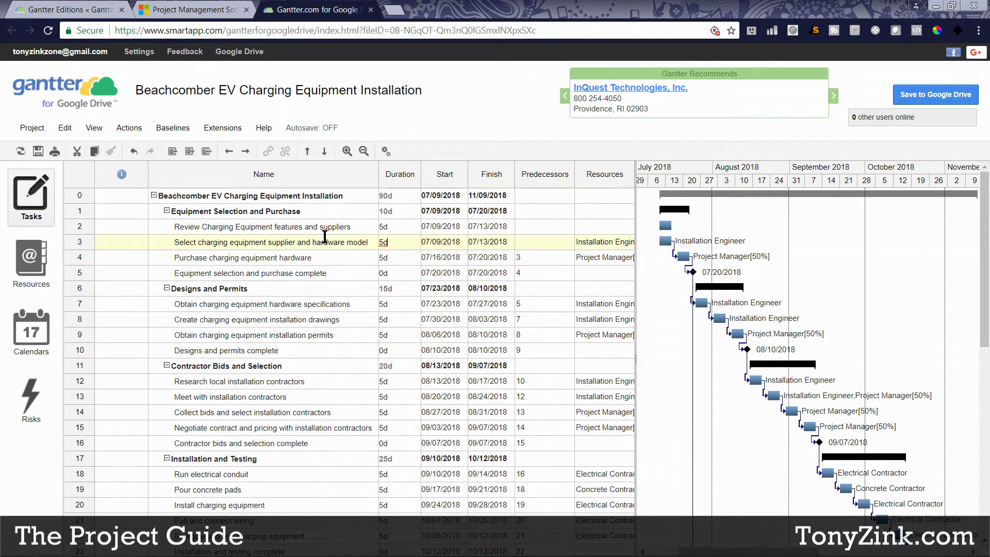
Try to select the new review task and the supplier selection task together by sweeping across their rows
{"action": "left_click", "coordinate": [86, 227]}
{"action": "left_click_drag", "start_coordinate": [85, 227], "coordinate": [87, 243]}
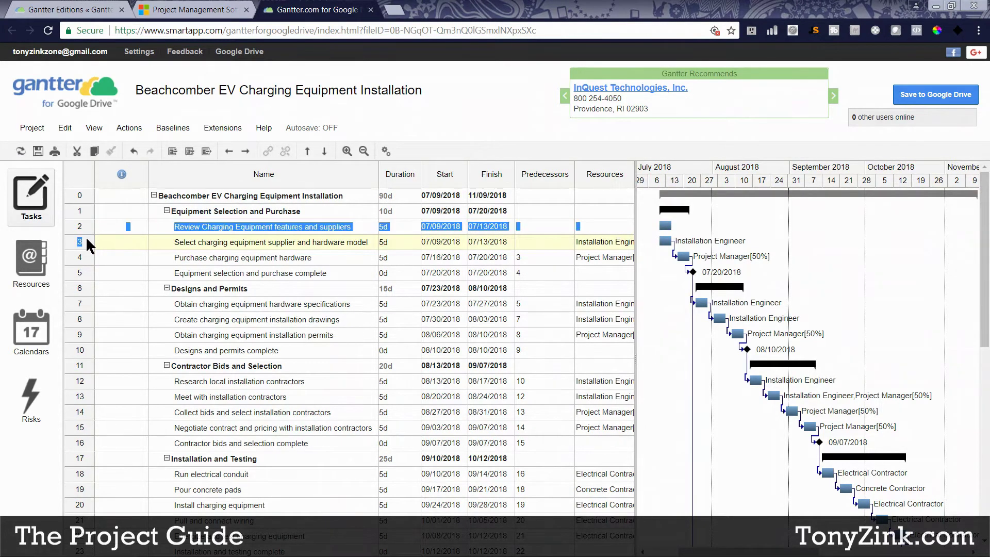
{"action": "left_click", "coordinate": [112, 224]}
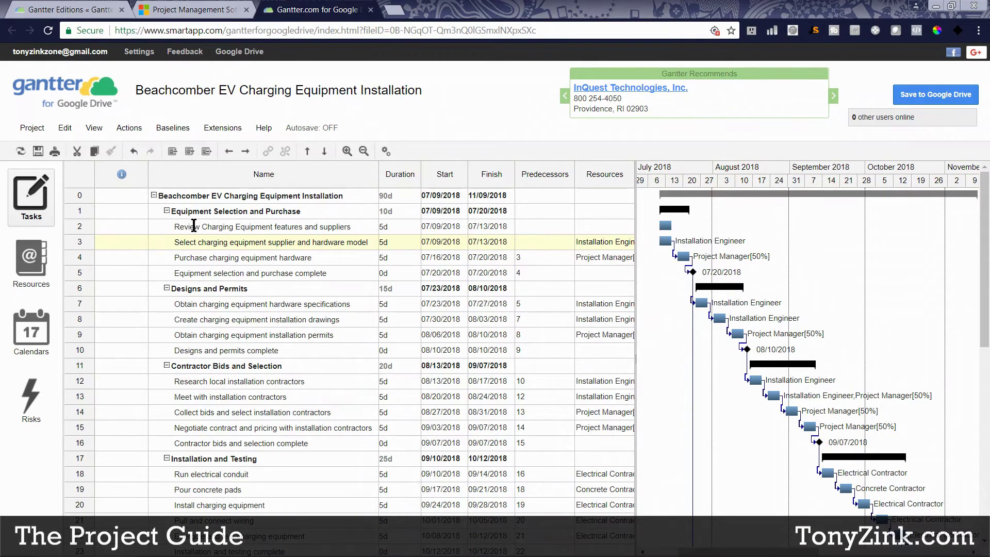
{"action": "left_click", "coordinate": [83, 225]}
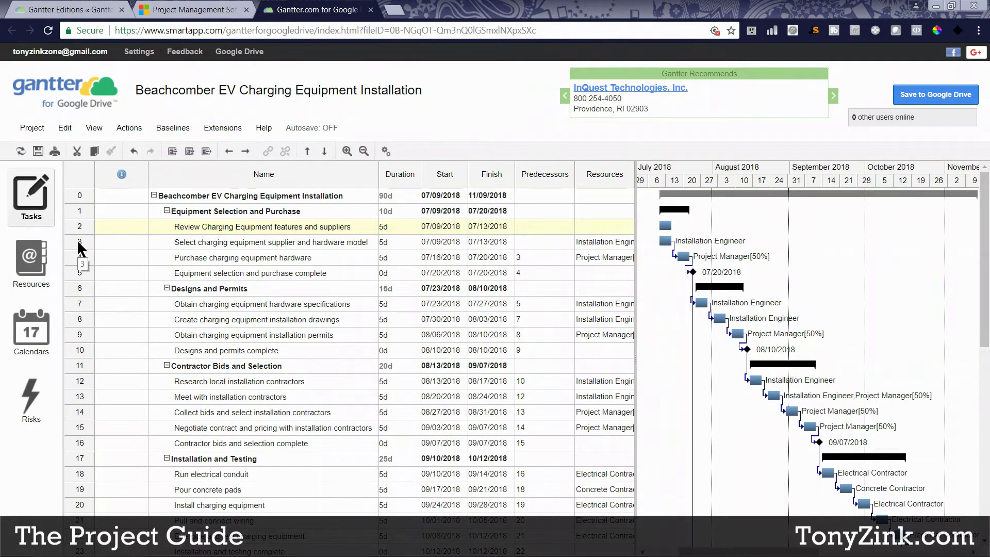
{"action": "left_click", "coordinate": [78, 242]}
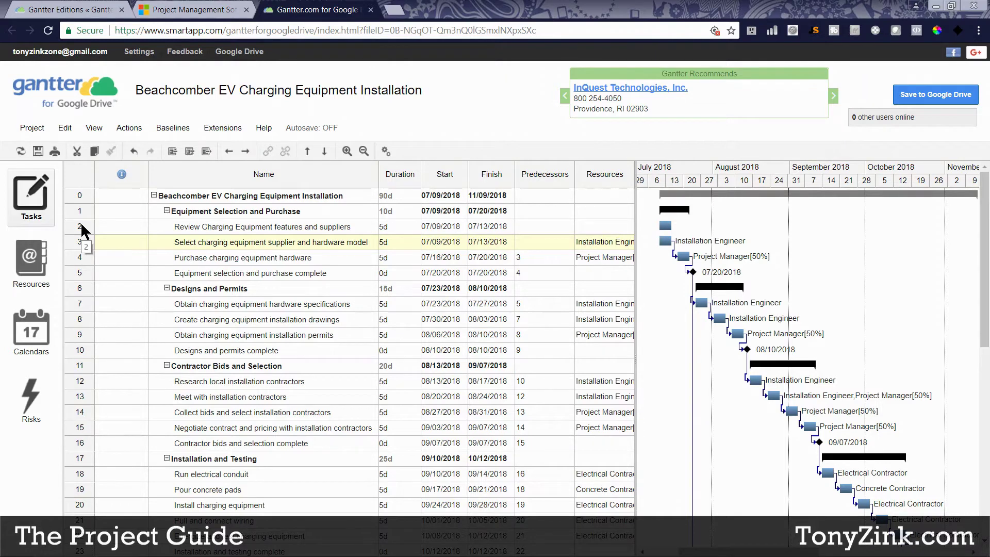
{"action": "left_click_drag", "start_coordinate": [80, 221], "coordinate": [155, 243]}
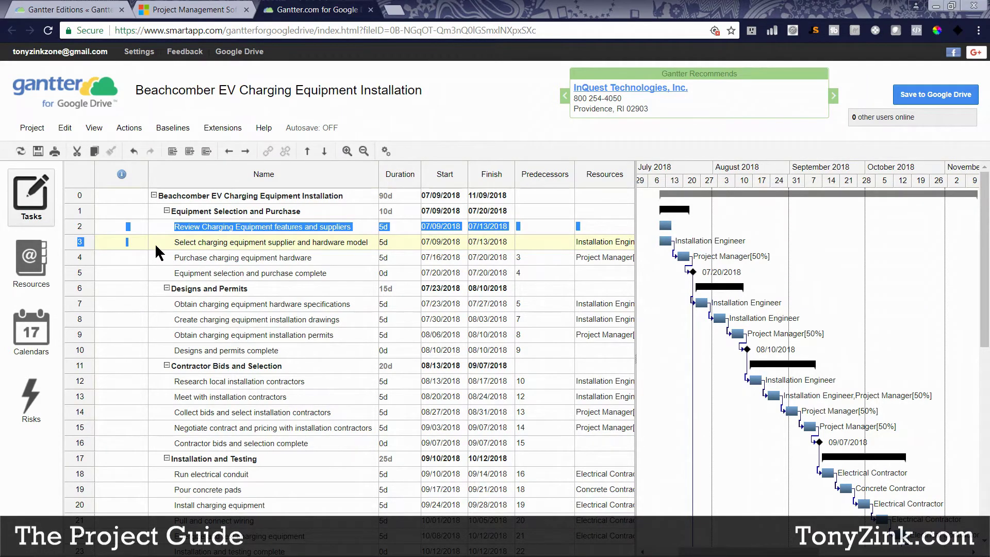
{"action": "left_click", "coordinate": [110, 225]}
Select tasks 2 and 3 together and link them so the equipment review precedes the supplier selection
{"action": "left_click", "coordinate": [79, 227]}
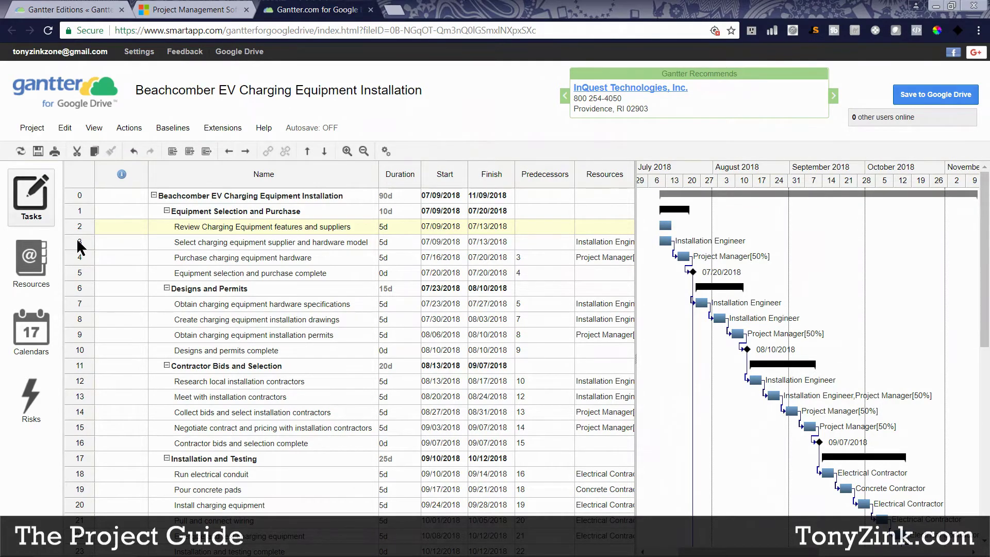
{"action": "left_click", "coordinate": [81, 244], "text": "shift"}
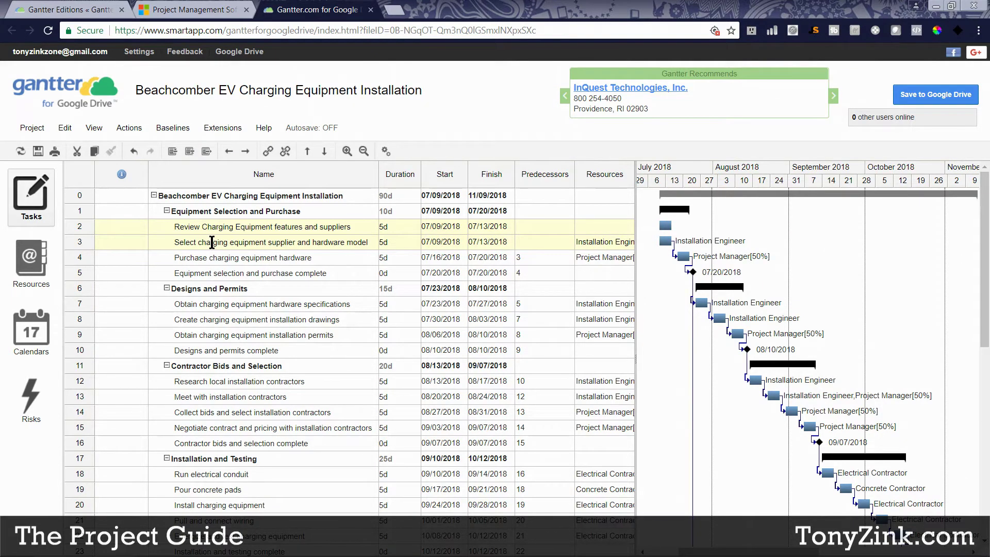
{"action": "left_click", "coordinate": [267, 149]}
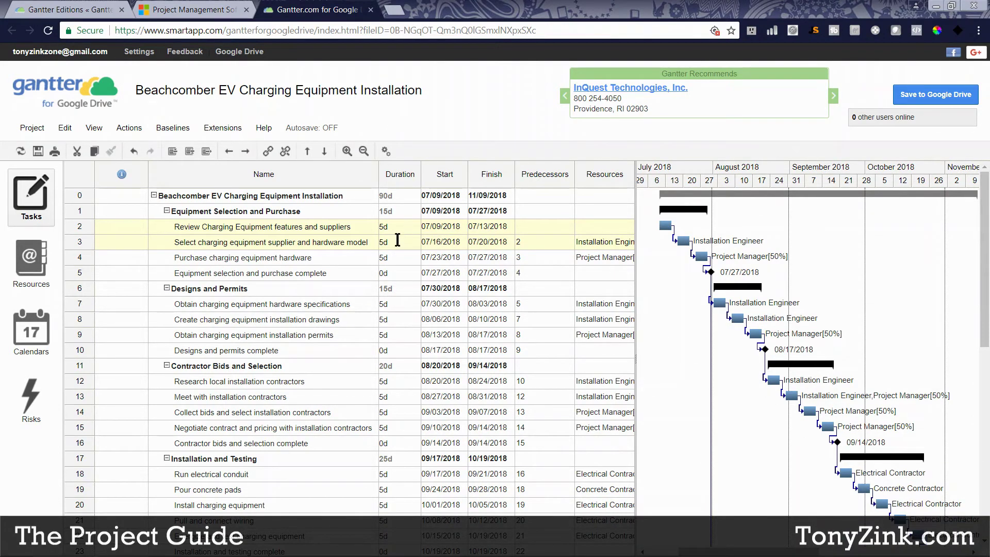
Try to widen the task table by shifting the divider between it and the chart, and select the equipment review task
{"action": "double_click", "coordinate": [340, 258]}
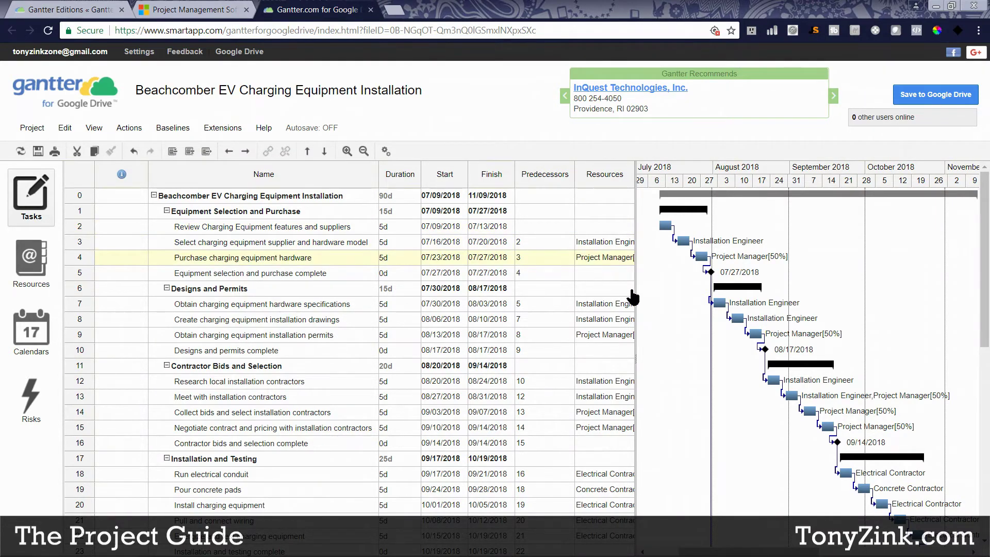
{"action": "left_click_drag", "start_coordinate": [636, 286], "coordinate": [638, 286]}
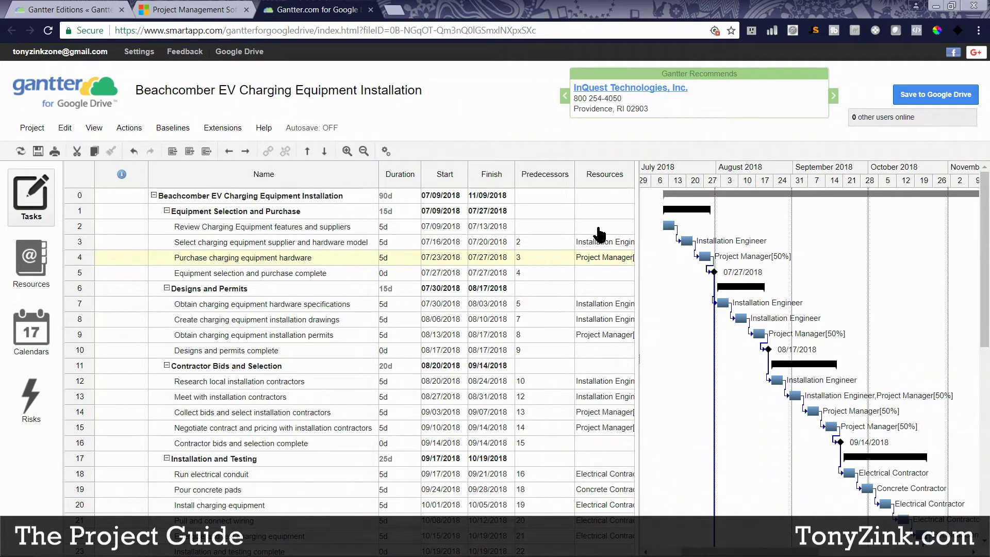
{"action": "left_click", "coordinate": [351, 227]}
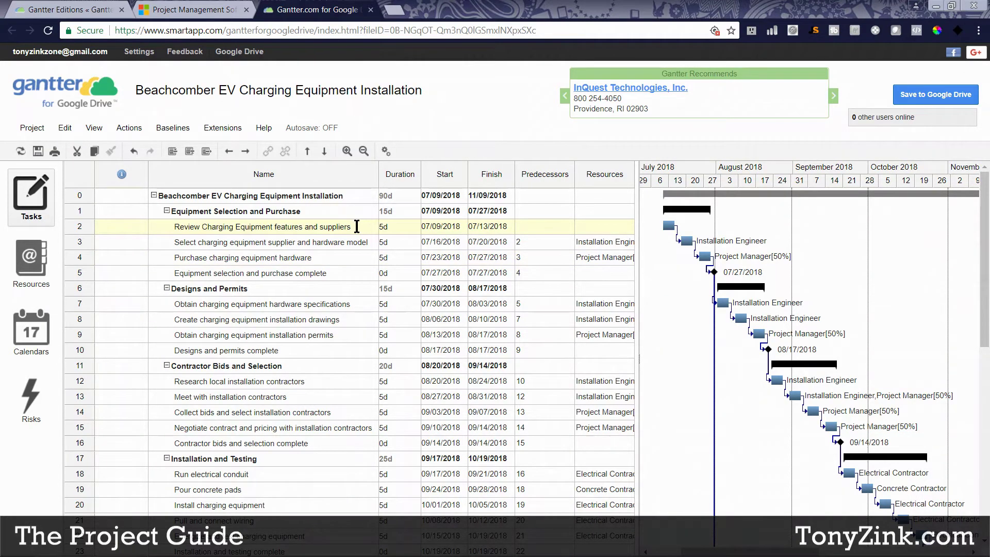
Look at the project's resource list, select its first empty row, and return to the task list
{"action": "left_click", "coordinate": [45, 270]}
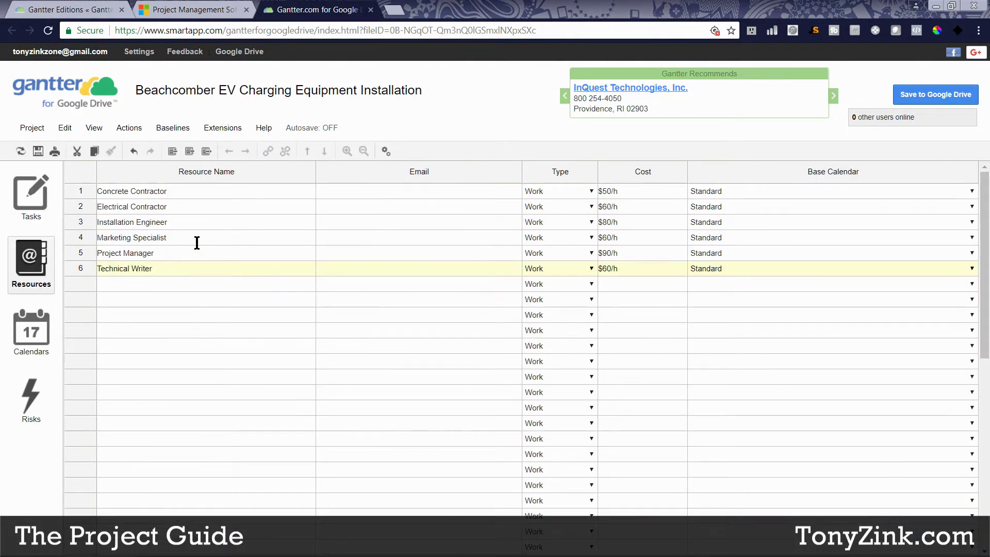
{"action": "left_click", "coordinate": [146, 286]}
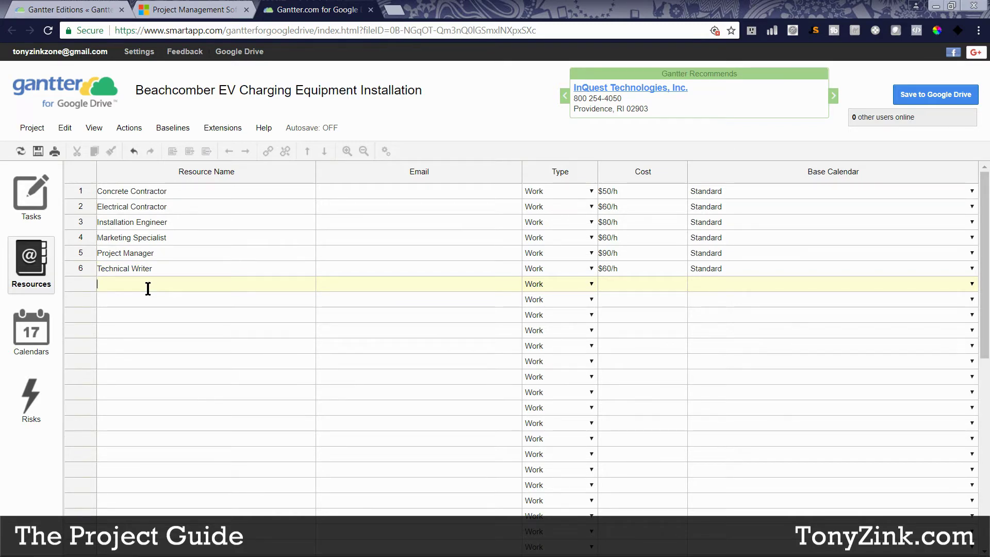
{"action": "left_click", "coordinate": [39, 205]}
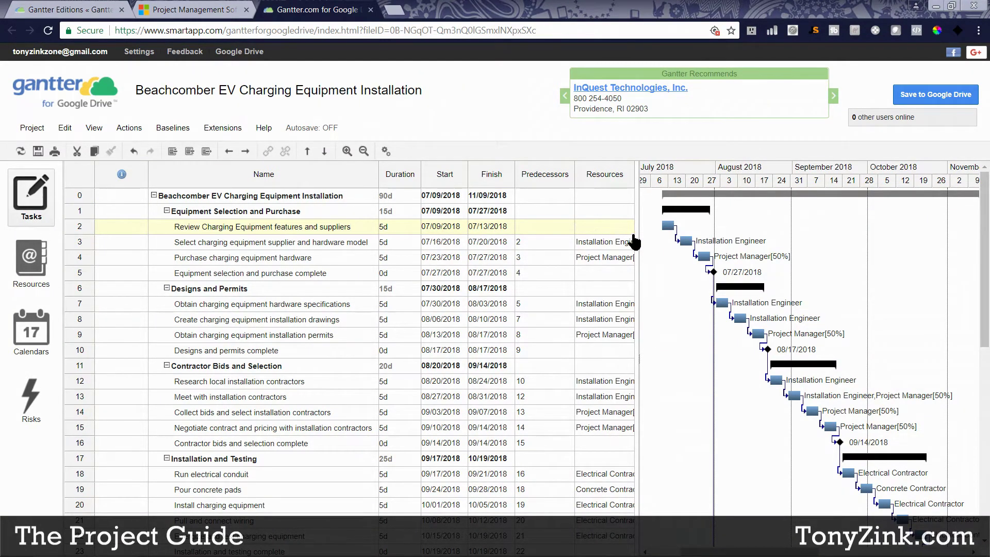
{"action": "left_click_drag", "start_coordinate": [639, 232], "coordinate": [643, 231]}
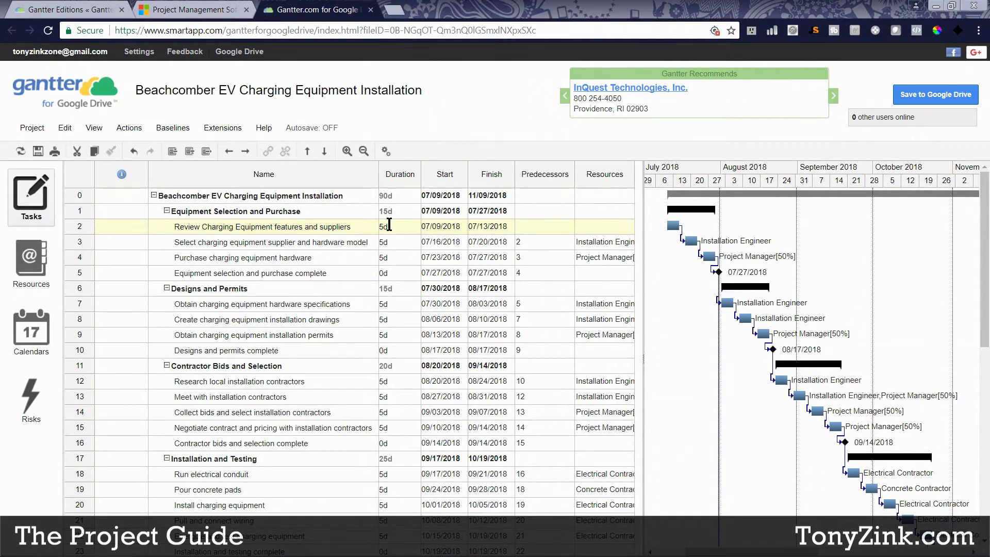
In the equipment review task's properties, select the Installation Engineer as its resource with units of 100%
{"action": "double_click", "coordinate": [592, 227]}
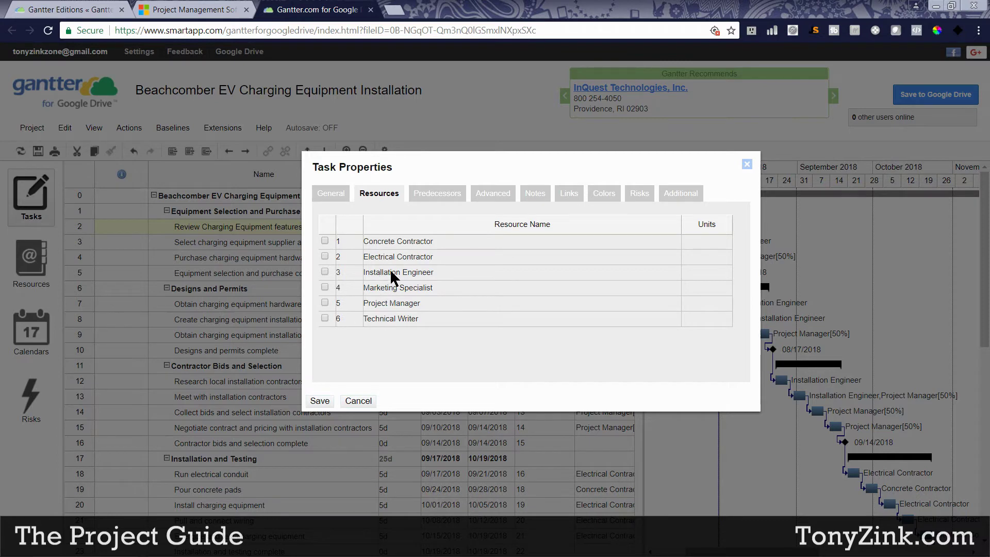
{"action": "left_click", "coordinate": [325, 271]}
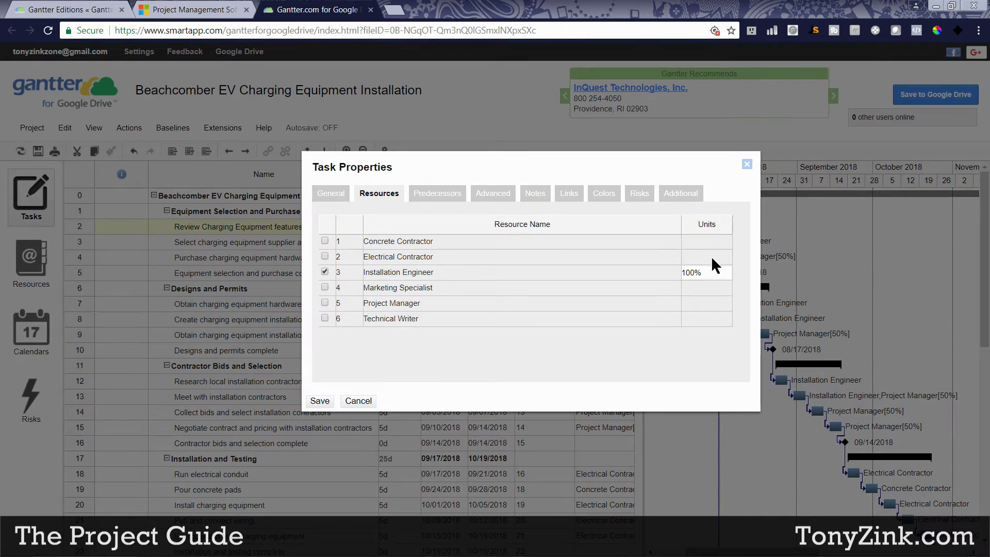
{"action": "left_click", "coordinate": [689, 273]}
{"action": "key", "text": "BackSpace"}
{"action": "key", "text": "BackSpace"}
{"action": "type", "text": "5"}
{"action": "key", "text": "BackSpace"}
{"action": "type", "text": "10"}
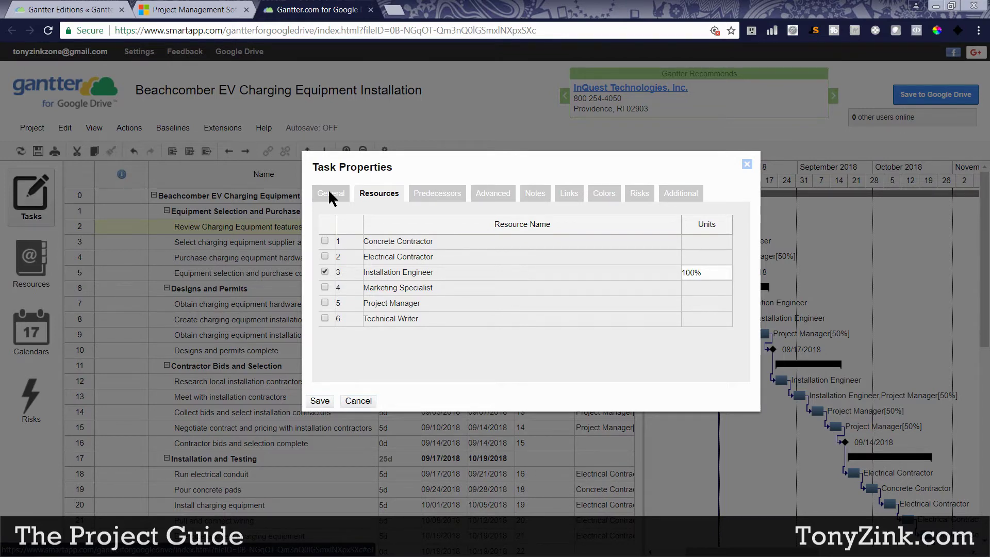
Examine the review task's general details, predecessor list, and advanced choices for task type, calendar and constraint
{"action": "left_click", "coordinate": [327, 196]}
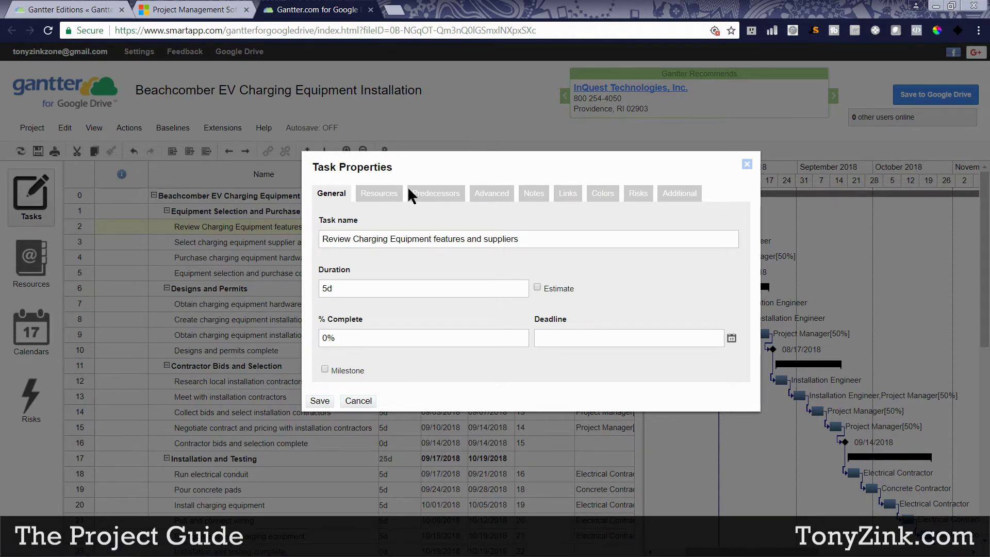
{"action": "left_click", "coordinate": [441, 194]}
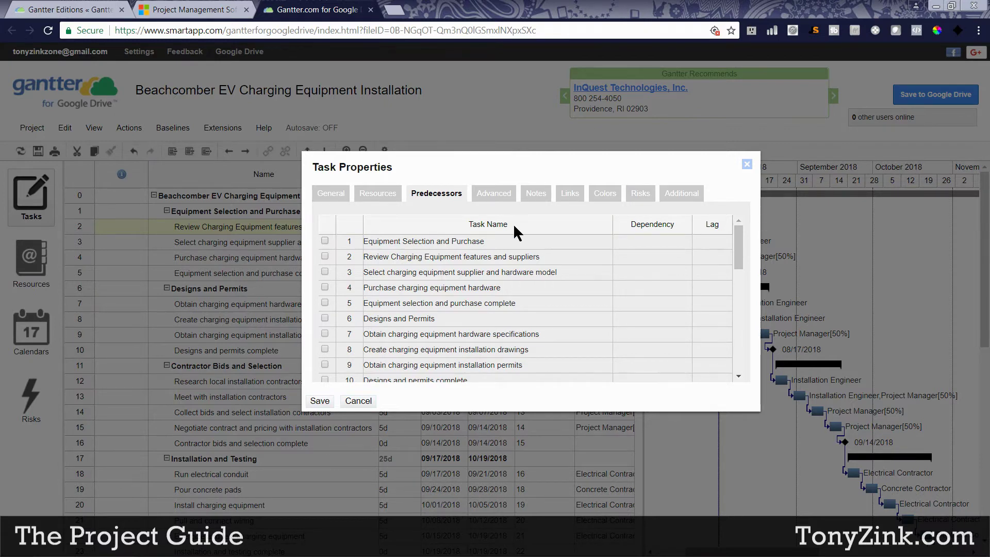
{"action": "left_click", "coordinate": [495, 194]}
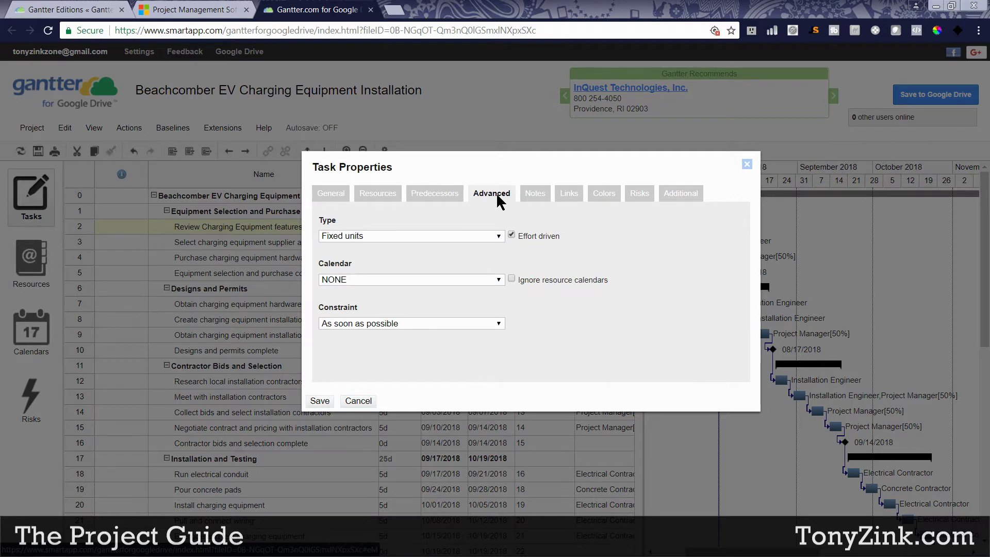
{"action": "left_click", "coordinate": [499, 236]}
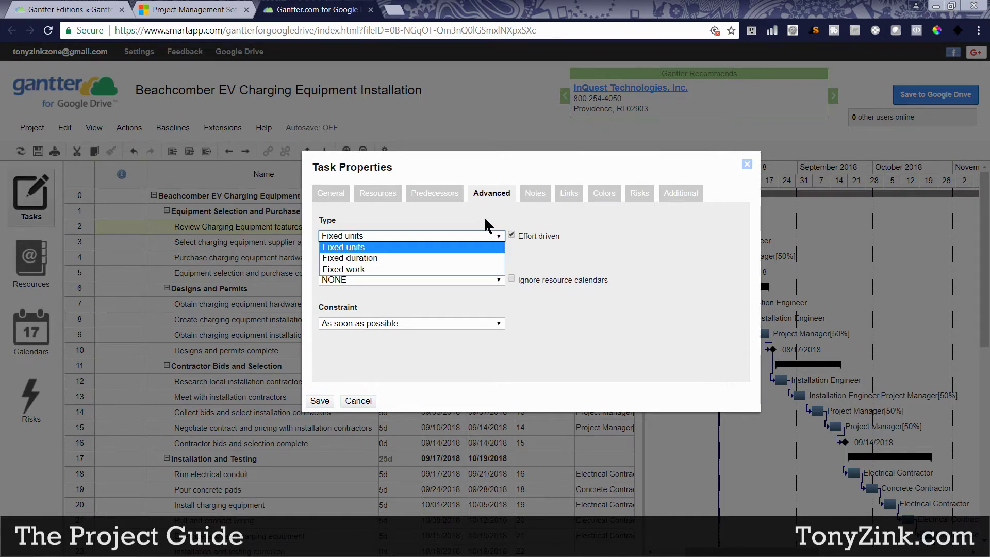
{"action": "left_click", "coordinate": [485, 219]}
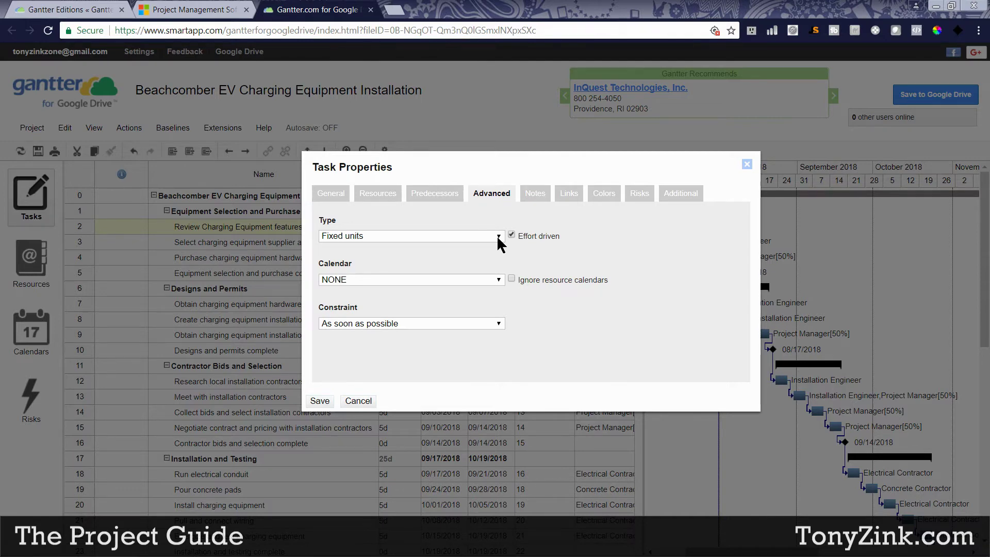
{"action": "left_click", "coordinate": [500, 281]}
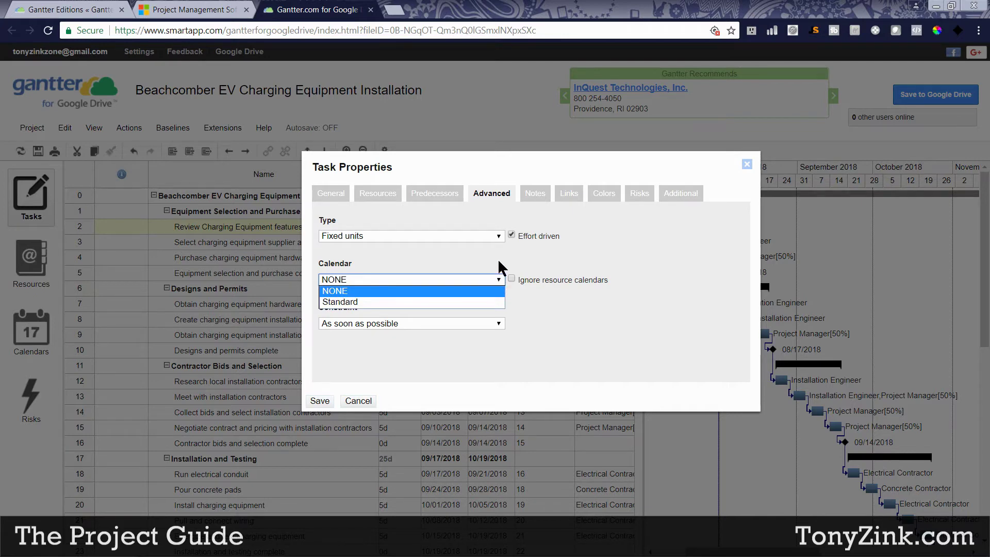
{"action": "left_click", "coordinate": [498, 261]}
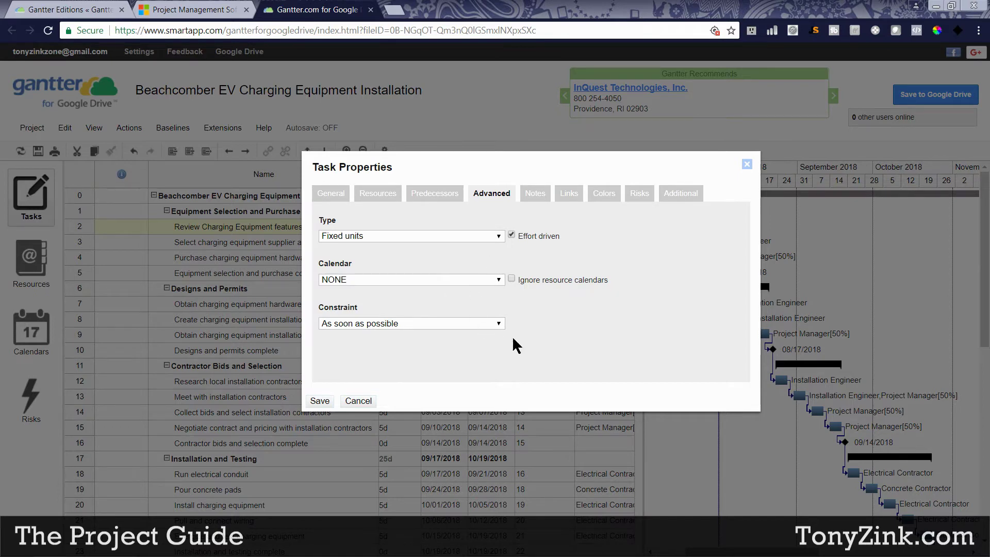
{"action": "left_click", "coordinate": [498, 323]}
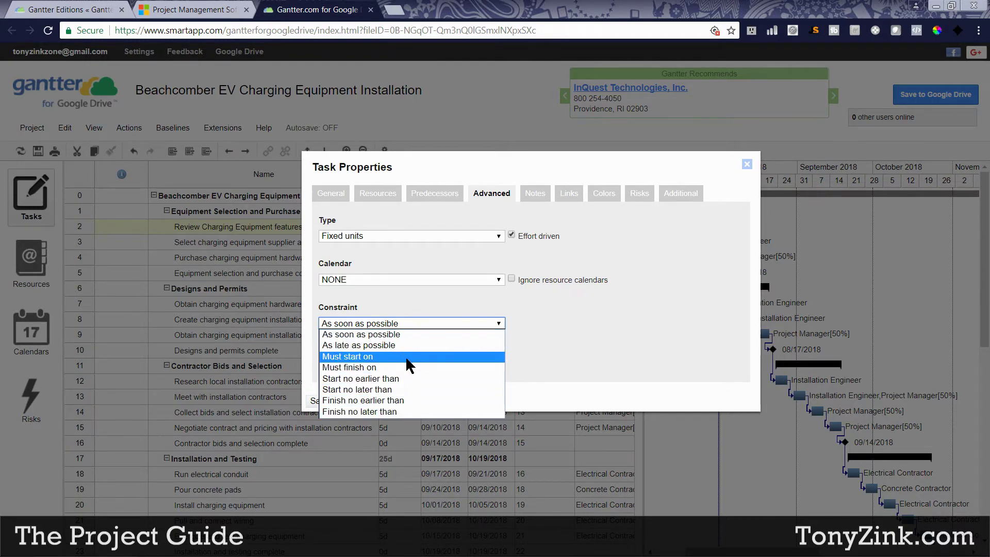
{"action": "left_click", "coordinate": [549, 341]}
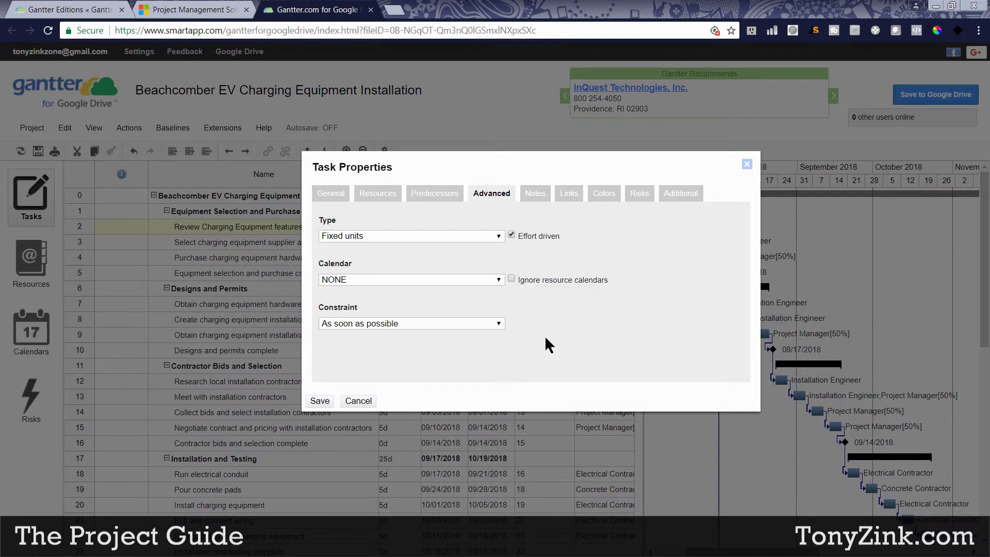
Look through the review task's notes, links, colors, risks and additional settings, and save its Installation Engineer assignment
{"action": "left_click", "coordinate": [528, 194]}
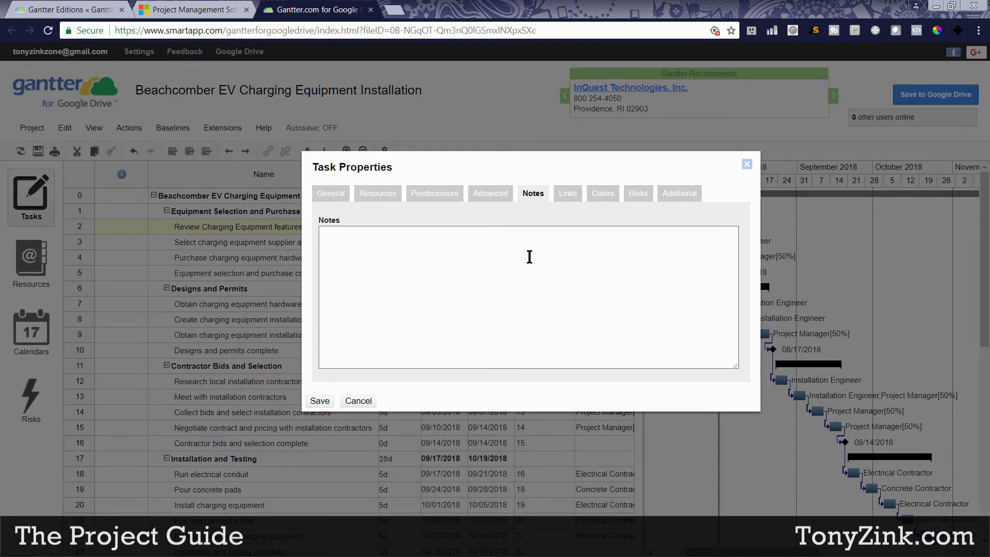
{"action": "left_click", "coordinate": [567, 195]}
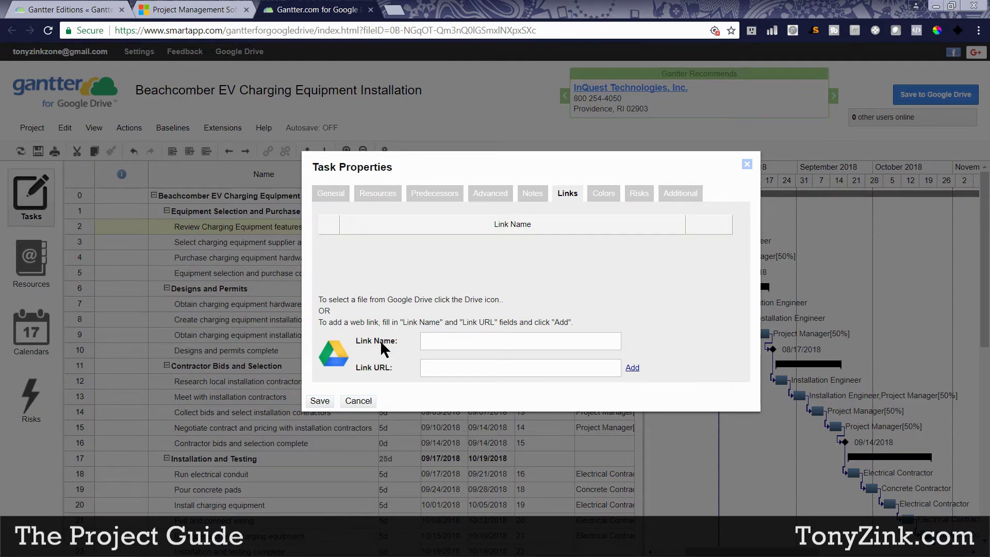
{"action": "left_click", "coordinate": [601, 196]}
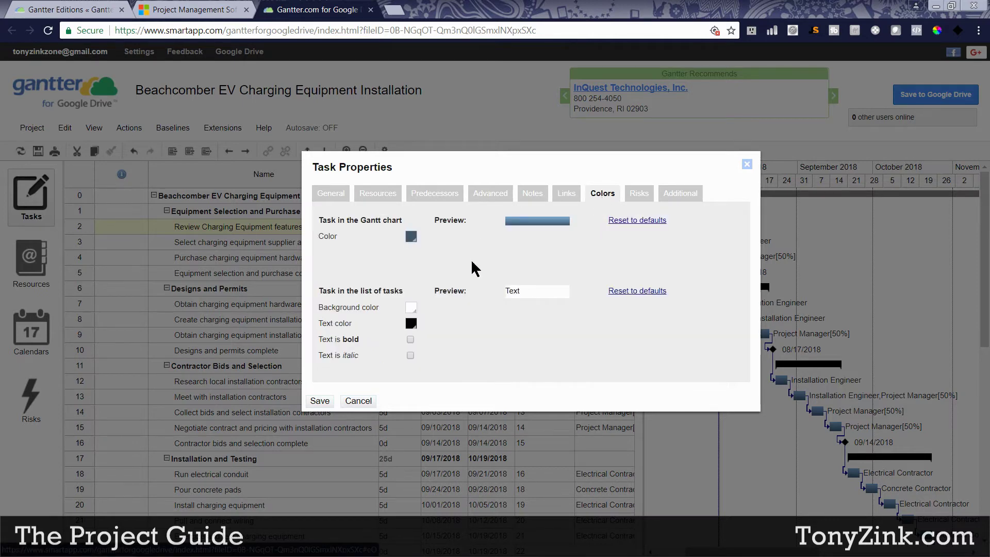
{"action": "left_click", "coordinate": [634, 194]}
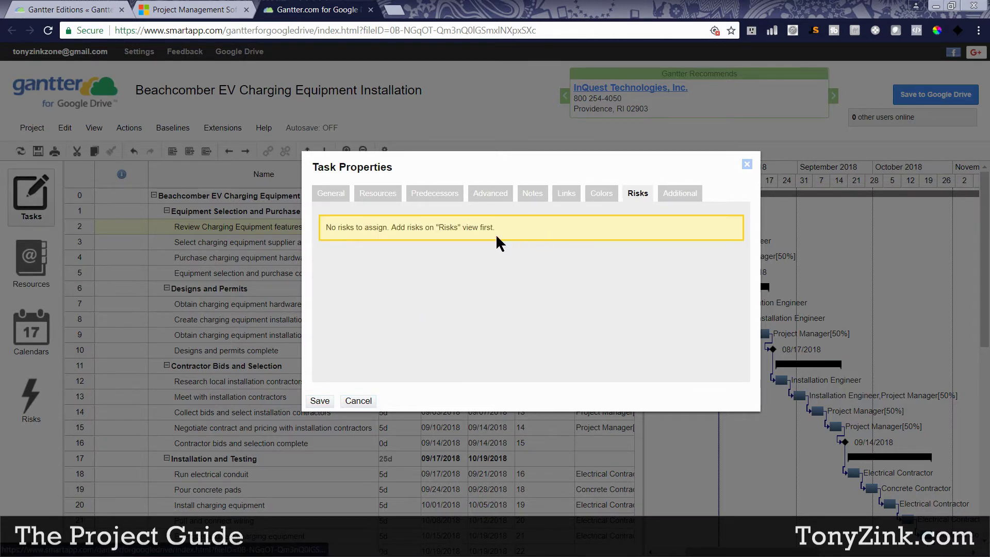
{"action": "left_click", "coordinate": [678, 200]}
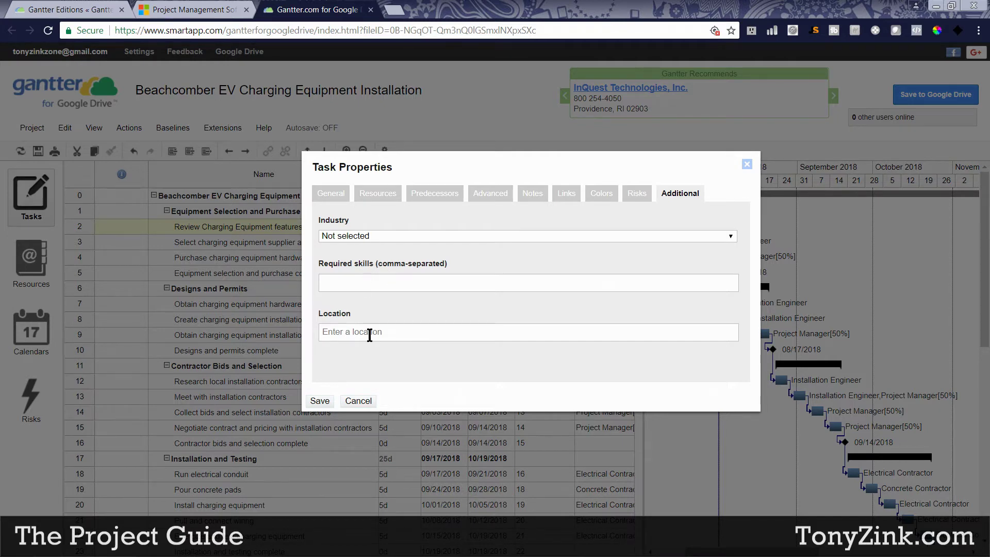
{"action": "left_click", "coordinate": [371, 196]}
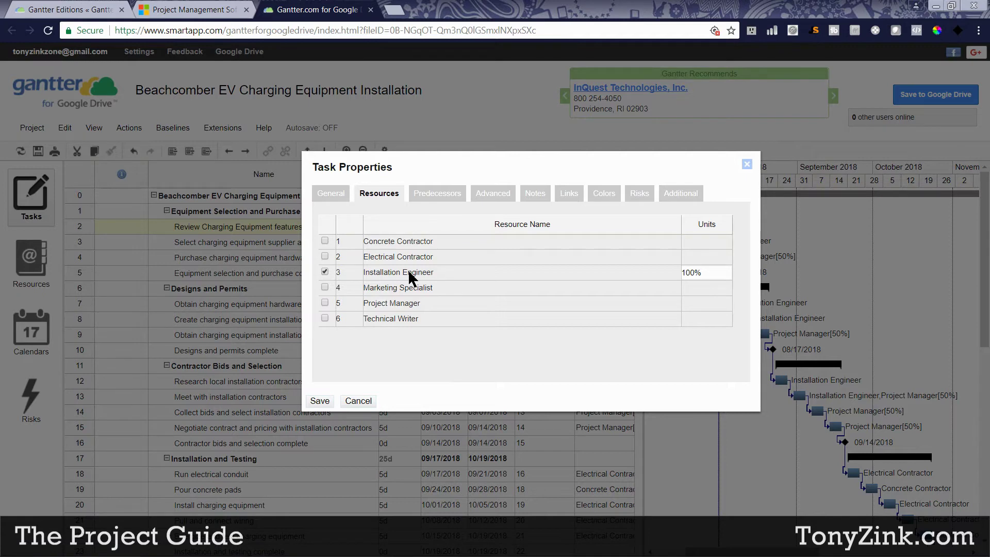
{"action": "left_click", "coordinate": [319, 401]}
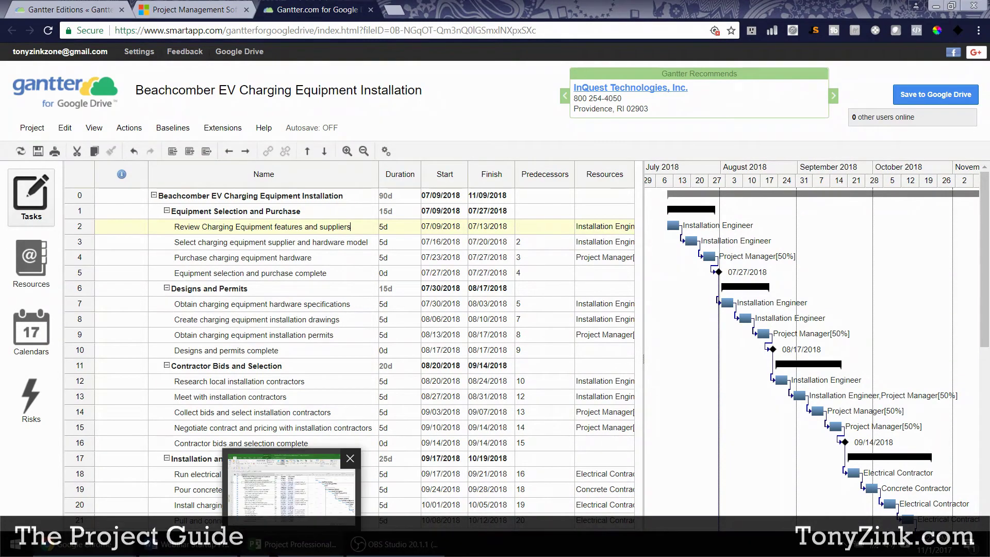
Switch to Microsoft Project and view the resource choices offered for the equipment review task in the task table
{"action": "left_click", "coordinate": [294, 544]}
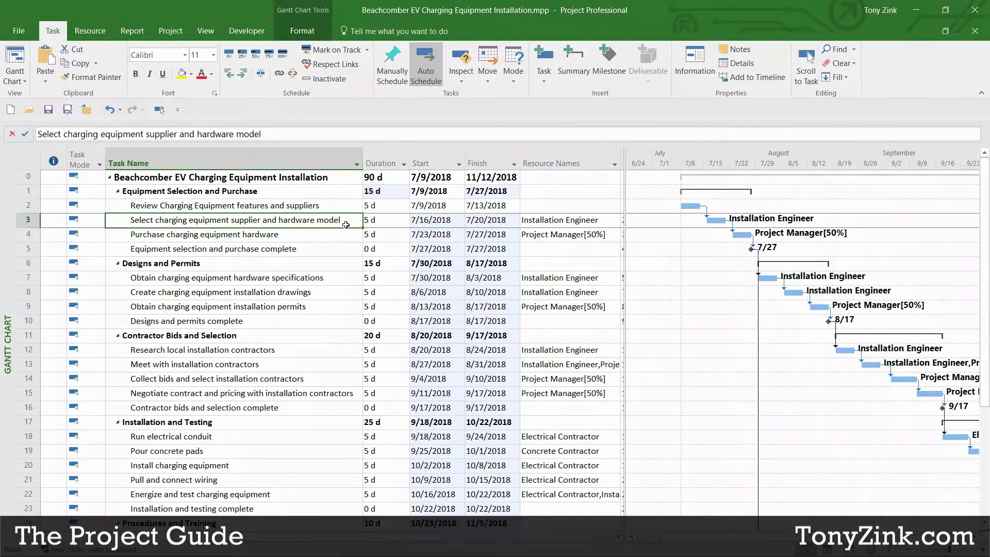
{"action": "left_click", "coordinate": [334, 205]}
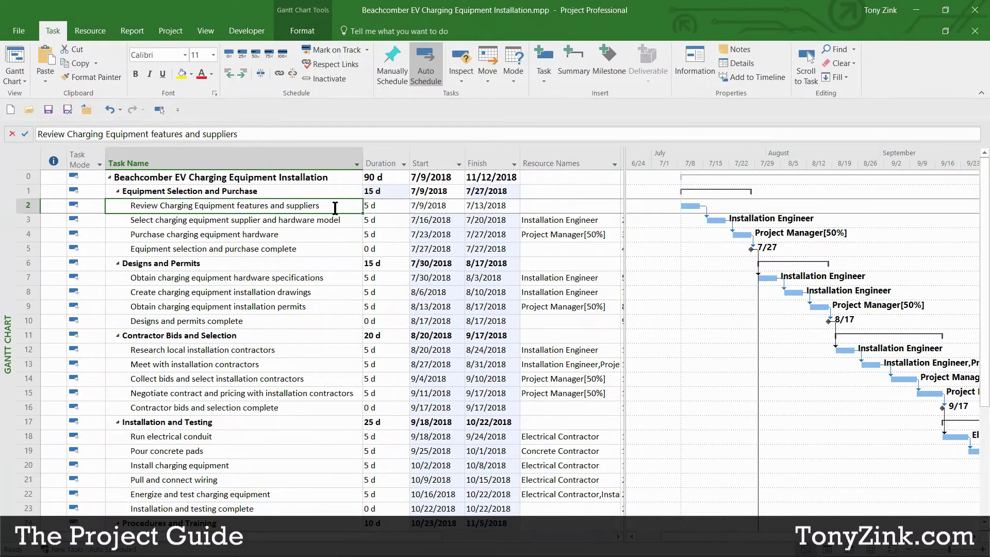
{"action": "left_click", "coordinate": [571, 206]}
{"action": "left_click", "coordinate": [614, 206]}
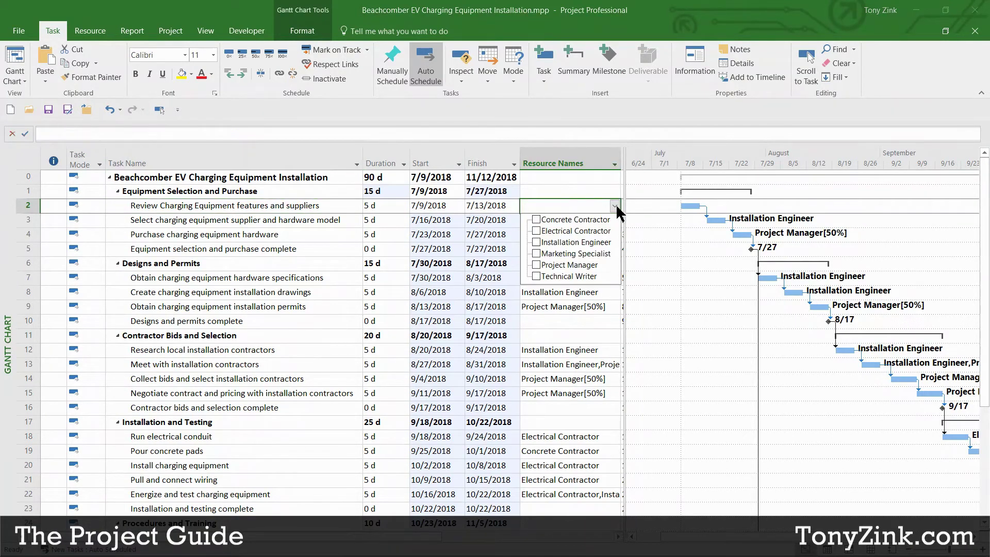
{"action": "left_click", "coordinate": [338, 205]}
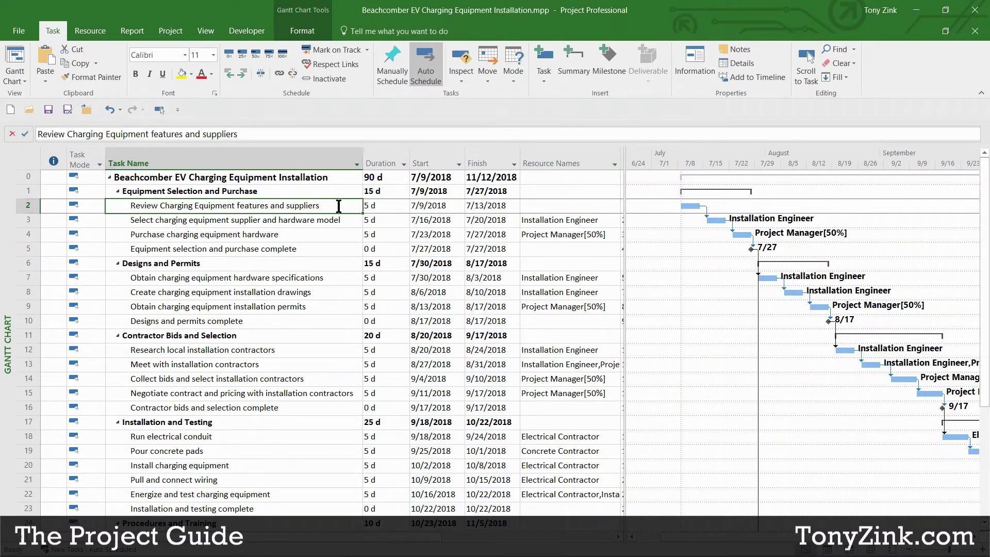
Try assigning the Installation Engineer at 100% units in the review task's information, and discard the change
{"action": "double_click", "coordinate": [339, 205]}
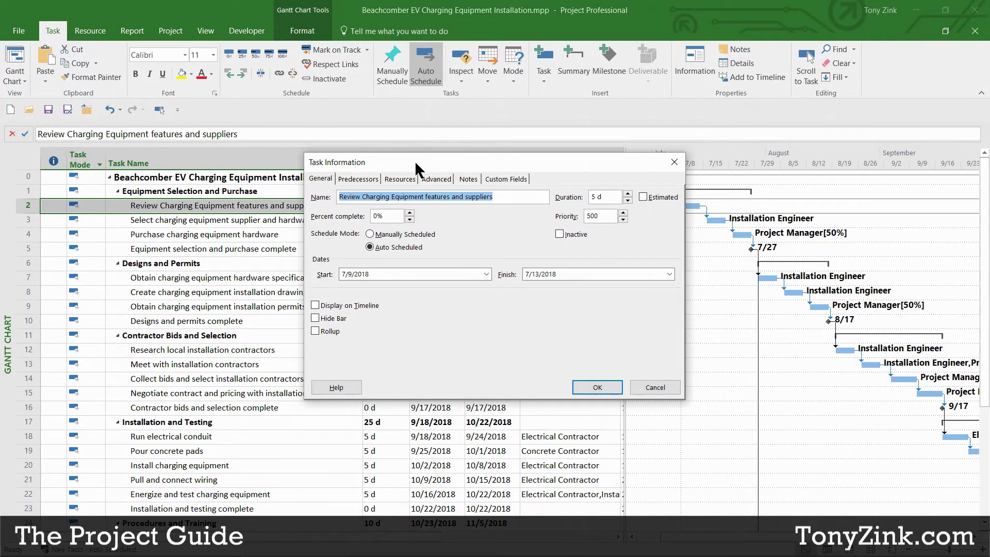
{"action": "left_click", "coordinate": [357, 179]}
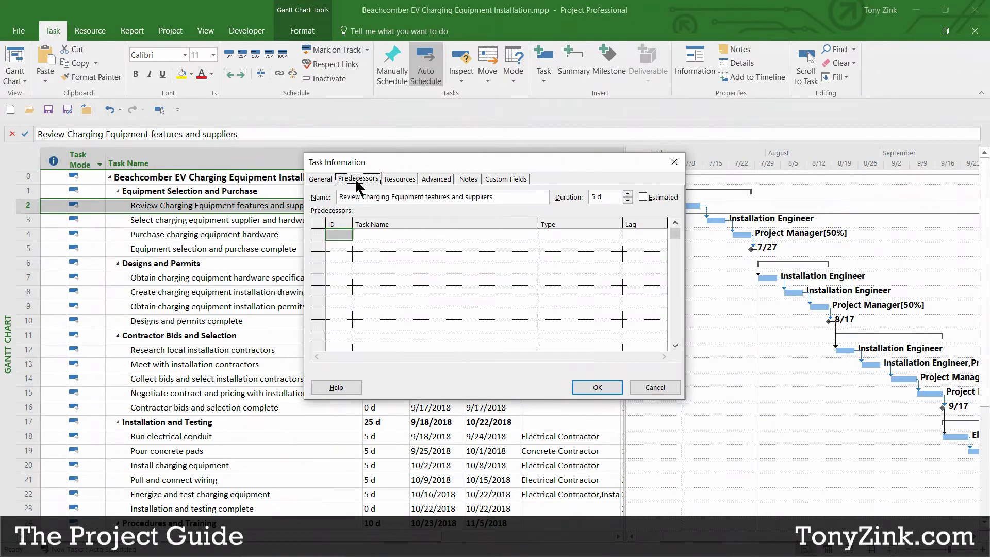
{"action": "left_click", "coordinate": [397, 178]}
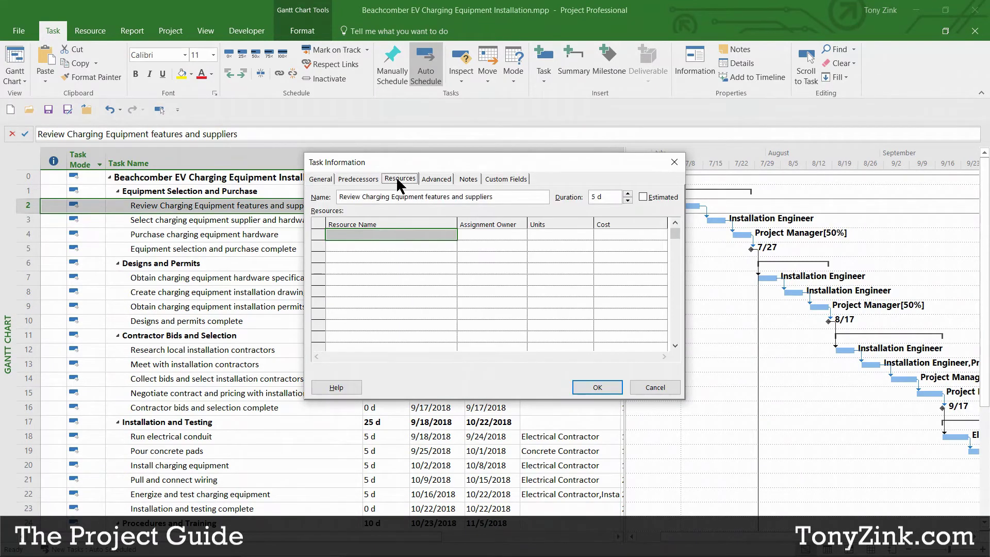
{"action": "left_click", "coordinate": [425, 235]}
{"action": "left_click", "coordinate": [451, 233]}
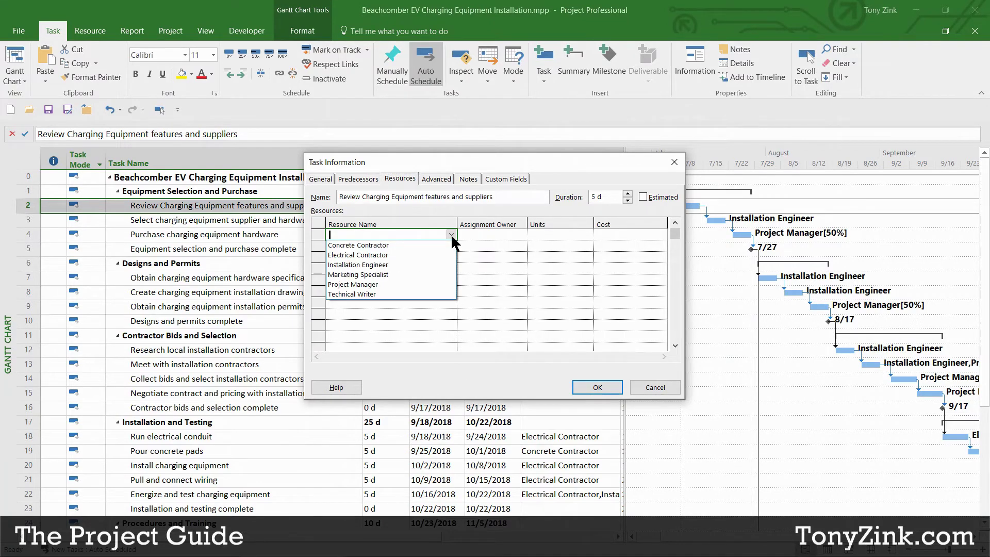
{"action": "left_click", "coordinate": [388, 266]}
{"action": "left_click", "coordinate": [551, 236]}
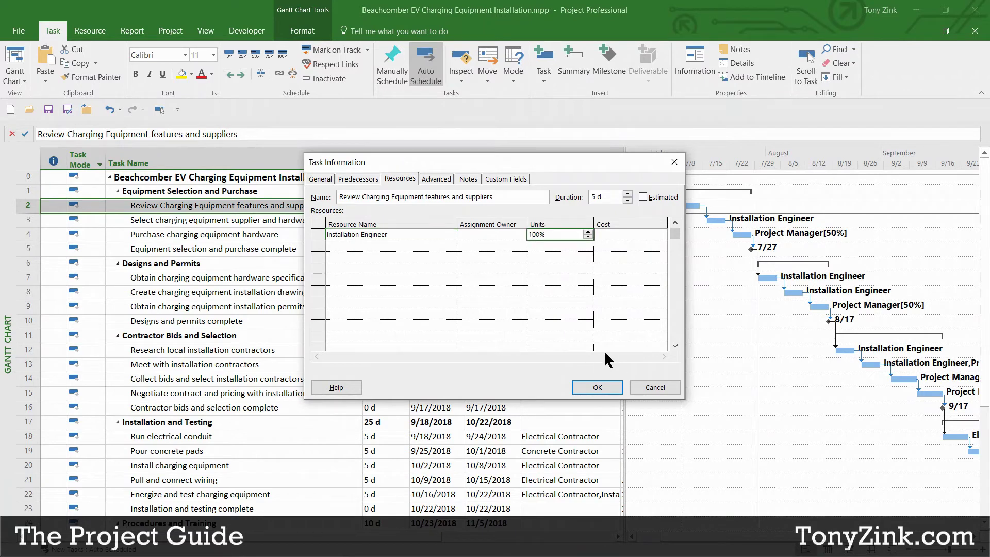
{"action": "left_click", "coordinate": [637, 388]}
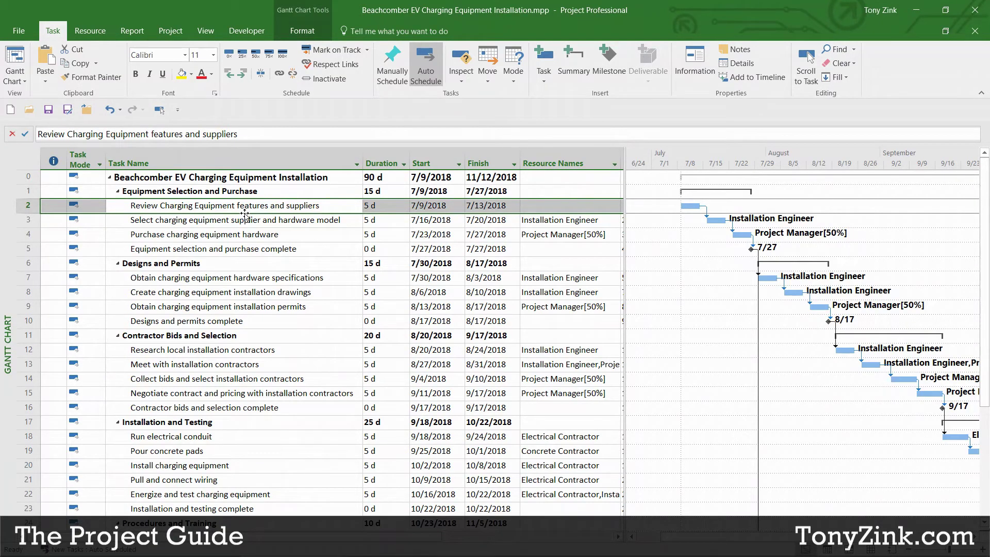
Assign the Installation Engineer to the Review Charging Equipment features and suppliers task with the Assign Resources tool
{"action": "left_click", "coordinate": [92, 31]}
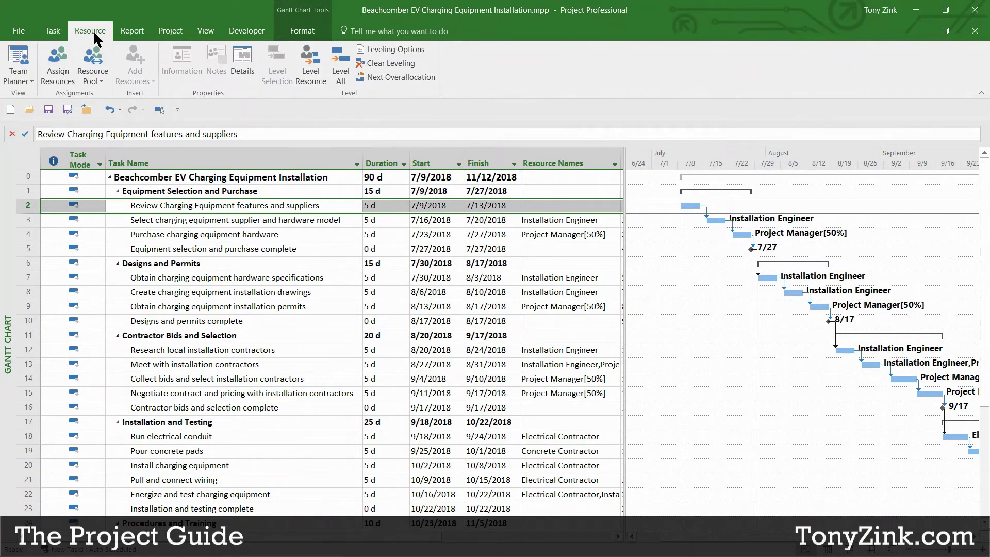
{"action": "left_click", "coordinate": [62, 74]}
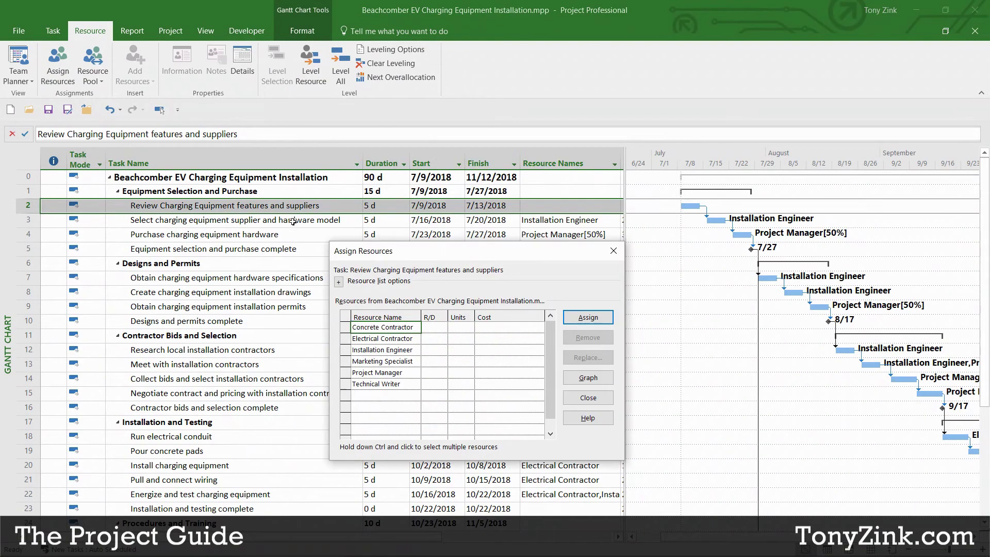
{"action": "left_click", "coordinate": [283, 206]}
{"action": "left_click", "coordinate": [443, 255]}
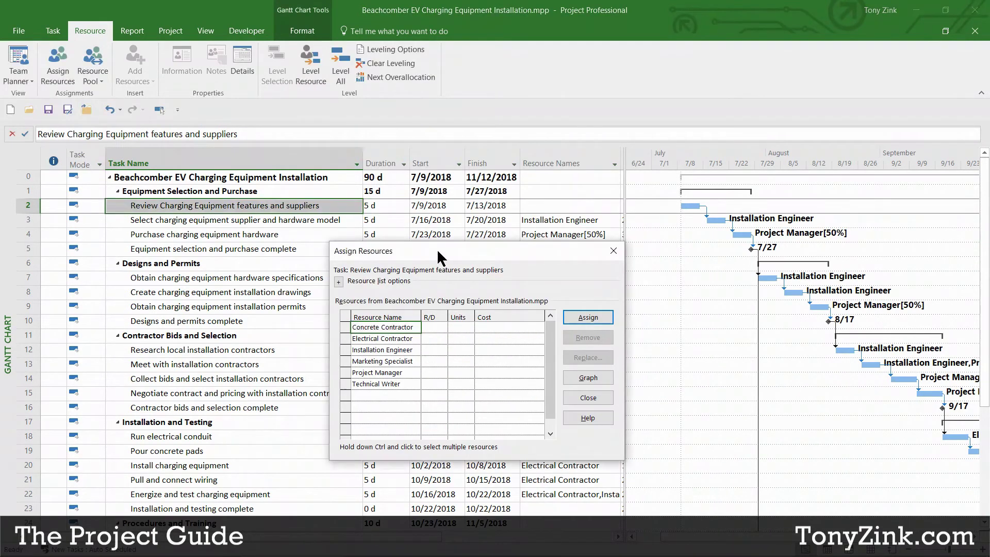
{"action": "left_click", "coordinate": [411, 350]}
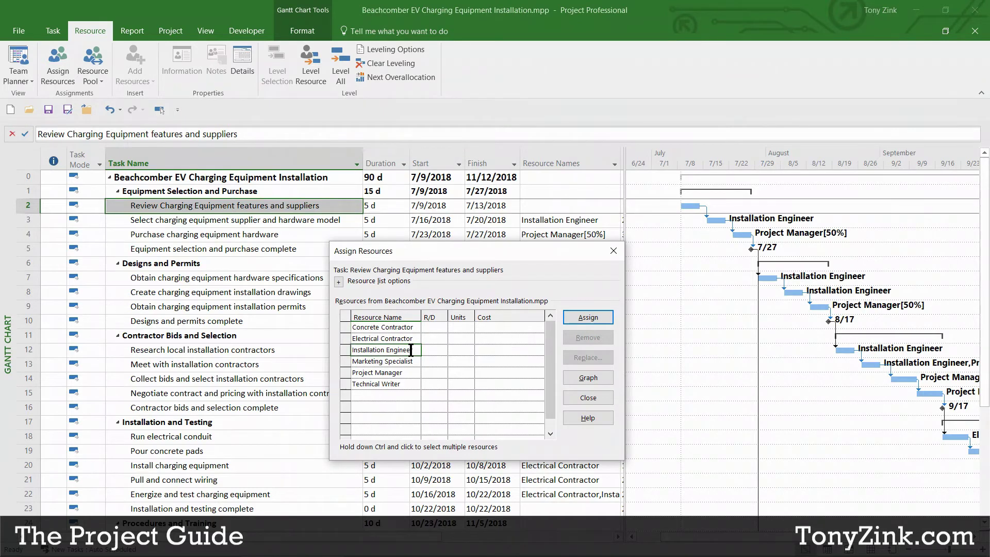
{"action": "left_click", "coordinate": [460, 350]}
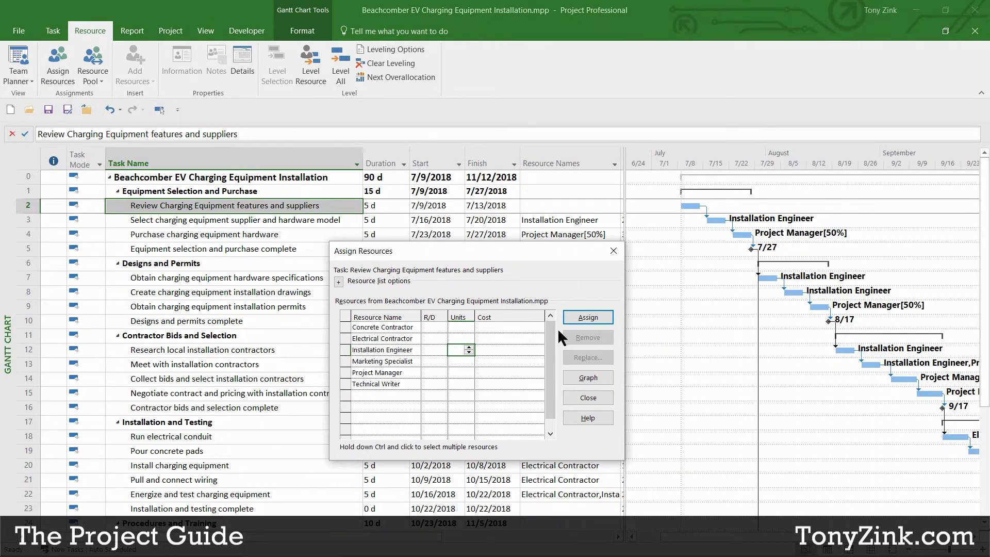
{"action": "left_click", "coordinate": [574, 315]}
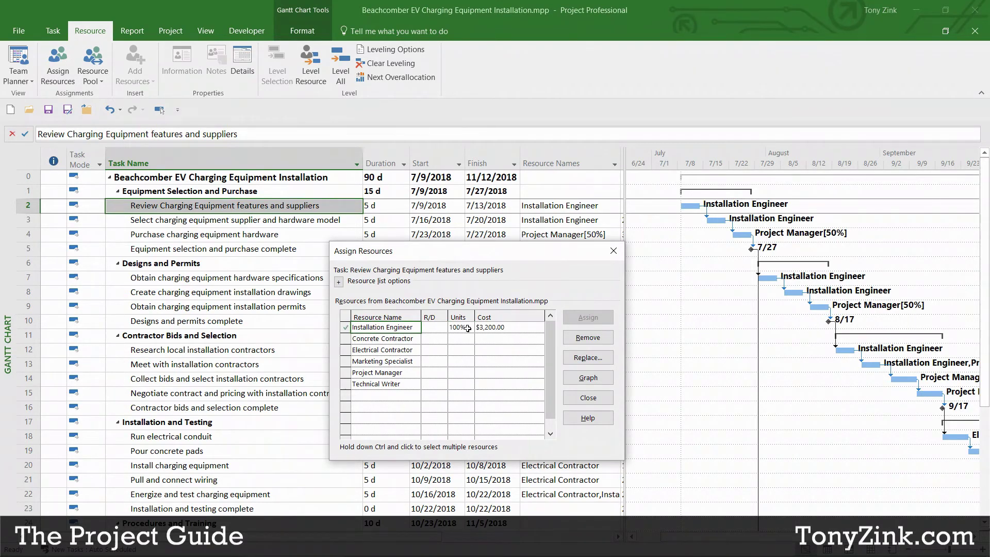
Close the resource assignment tool and insert Work and Cost columns before the Start column in the task table
{"action": "left_click", "coordinate": [588, 398]}
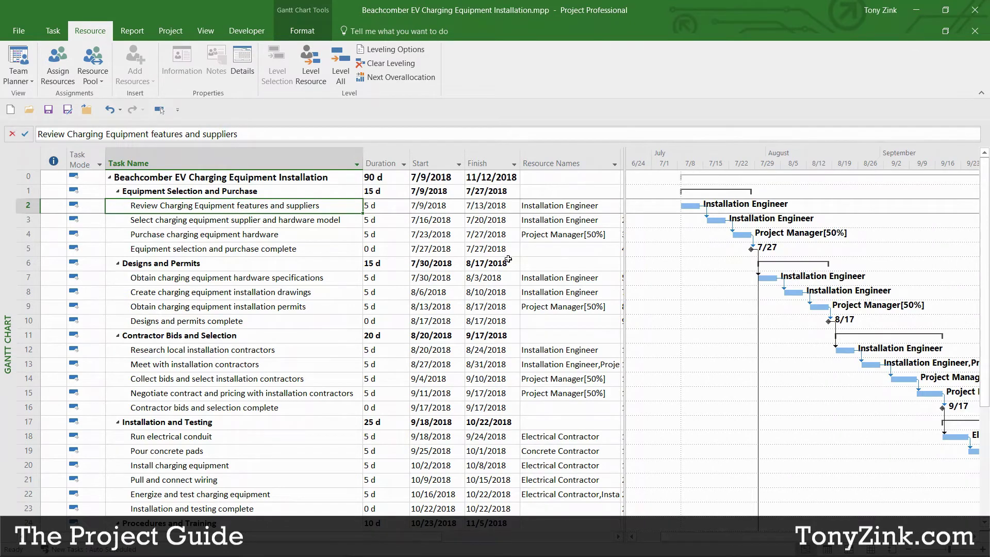
{"action": "right_click", "coordinate": [428, 161]}
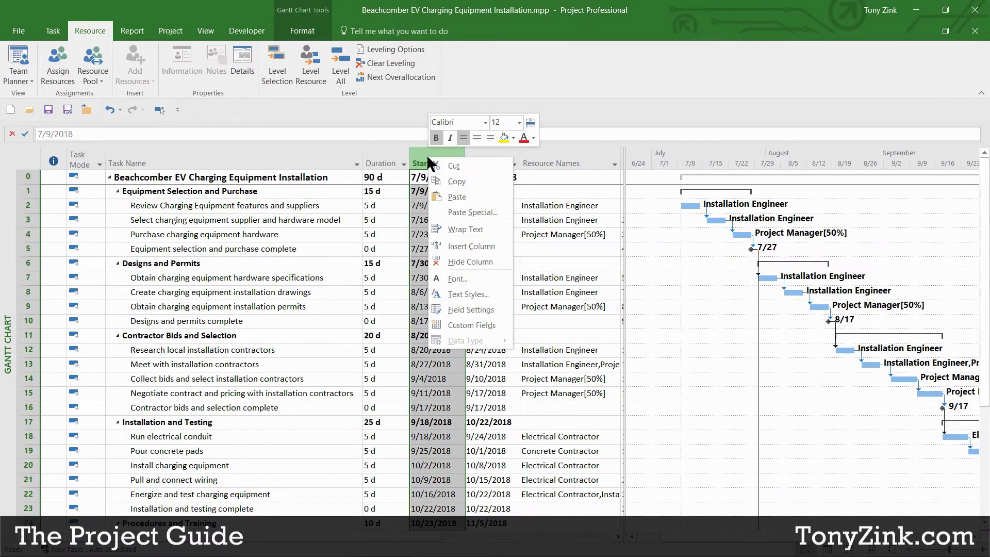
{"action": "left_click", "coordinate": [470, 247]}
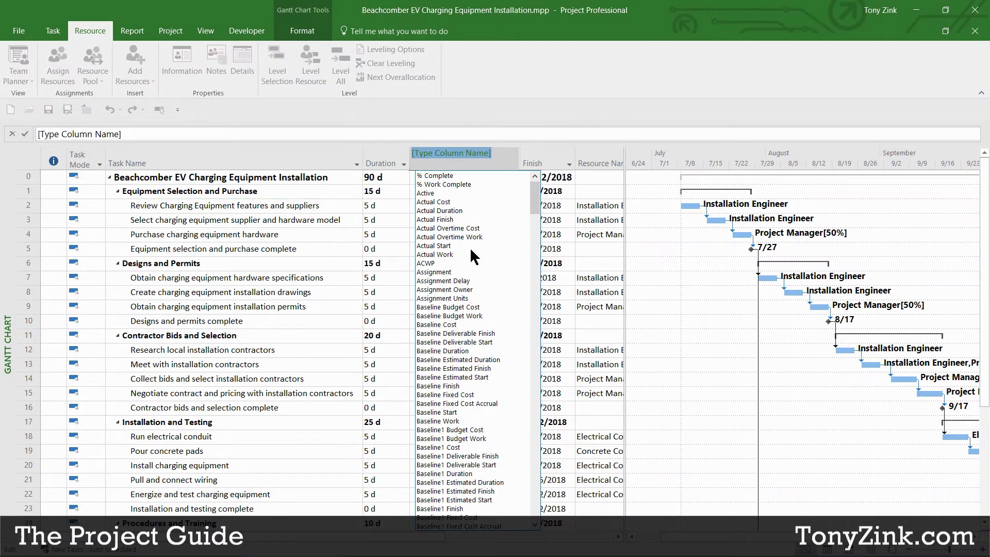
{"action": "type", "text": "work"}
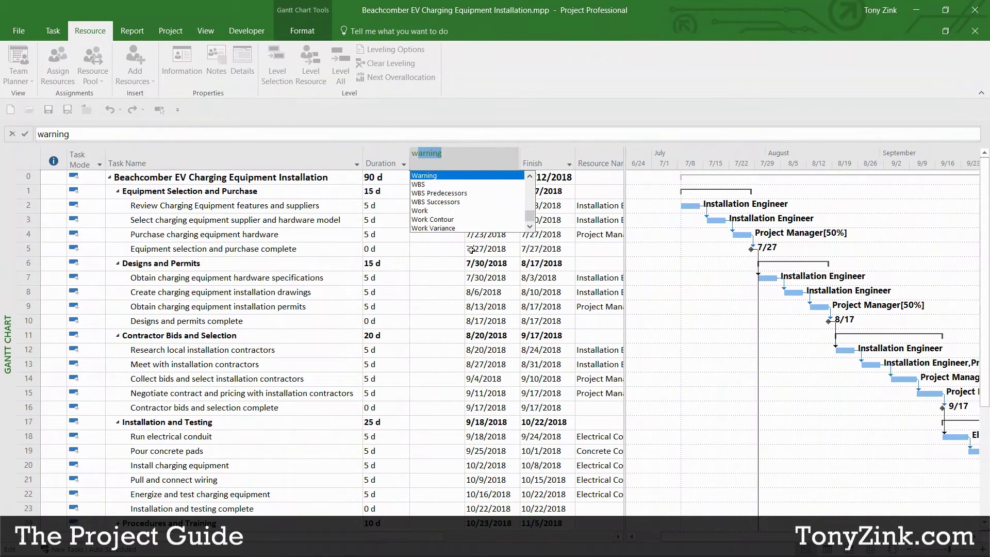
{"action": "left_click", "coordinate": [457, 223]}
{"action": "right_click", "coordinate": [491, 165]}
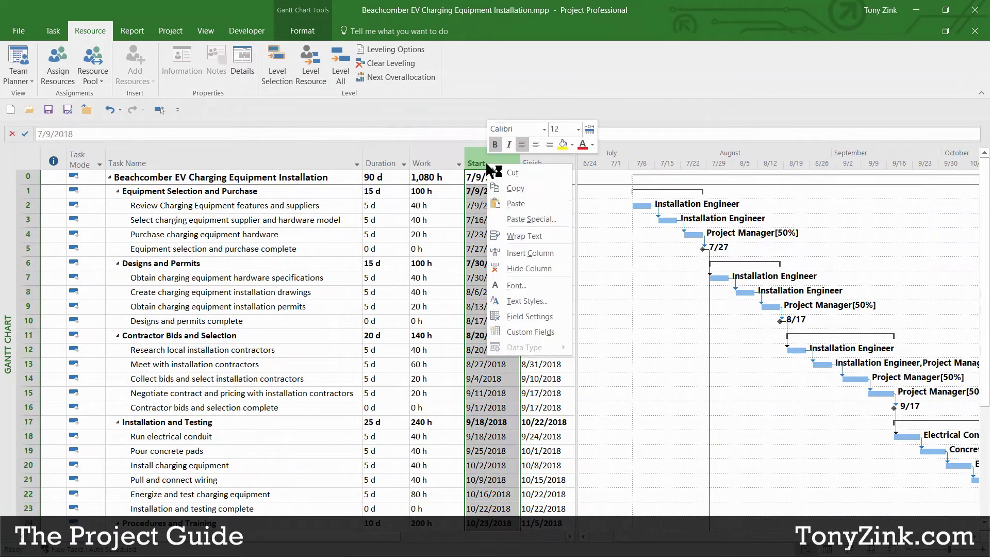
{"action": "left_click", "coordinate": [515, 240]}
{"action": "type", "text": "confirmed"}
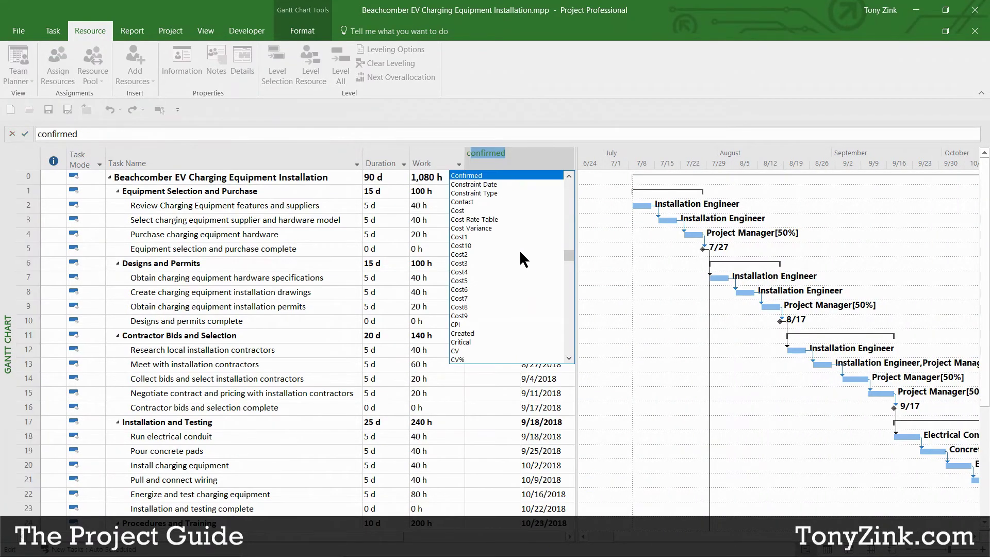
{"action": "left_click", "coordinate": [474, 210]}
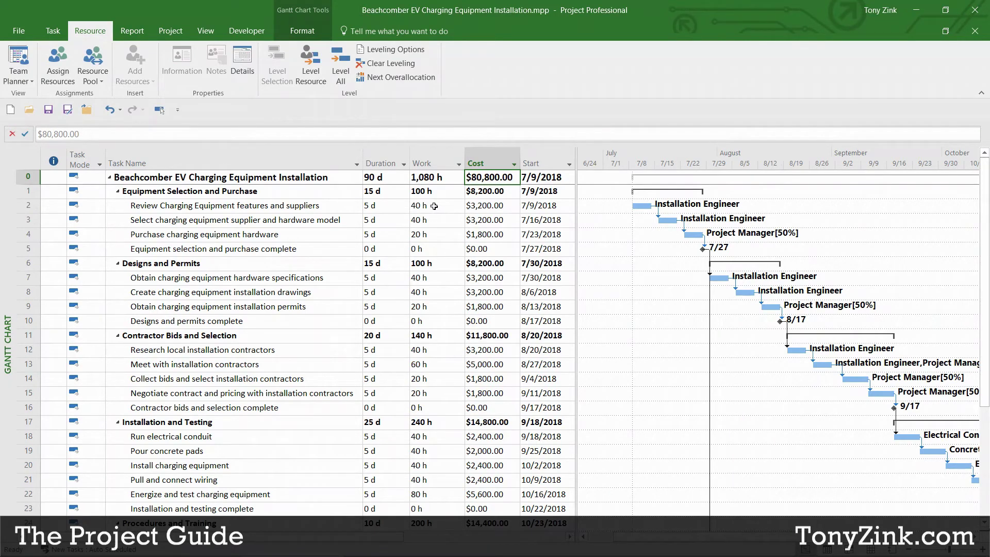
Examine the work and cost values of the Review Charging Equipment features and suppliers task
{"action": "left_click_drag", "start_coordinate": [434, 206], "coordinate": [438, 467]}
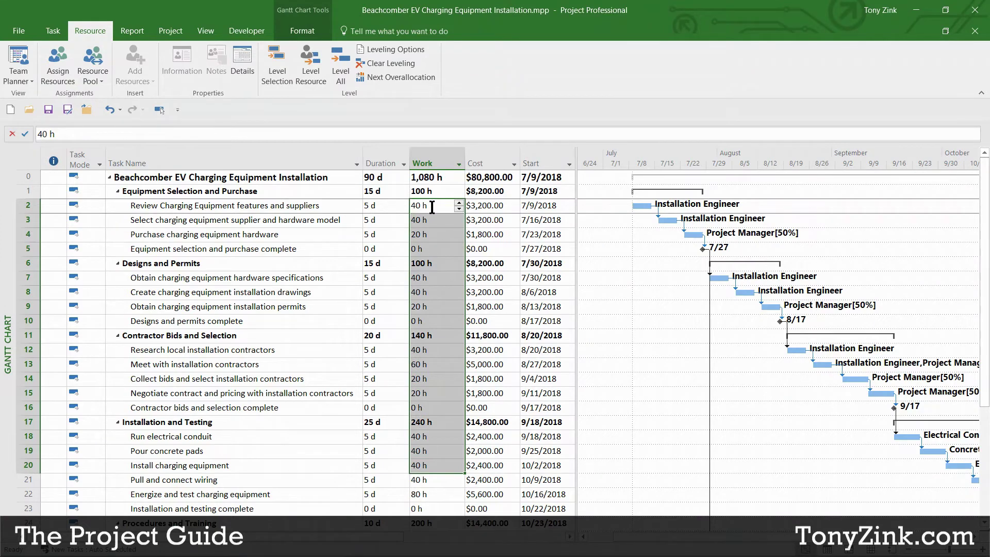
{"action": "left_click", "coordinate": [434, 220]}
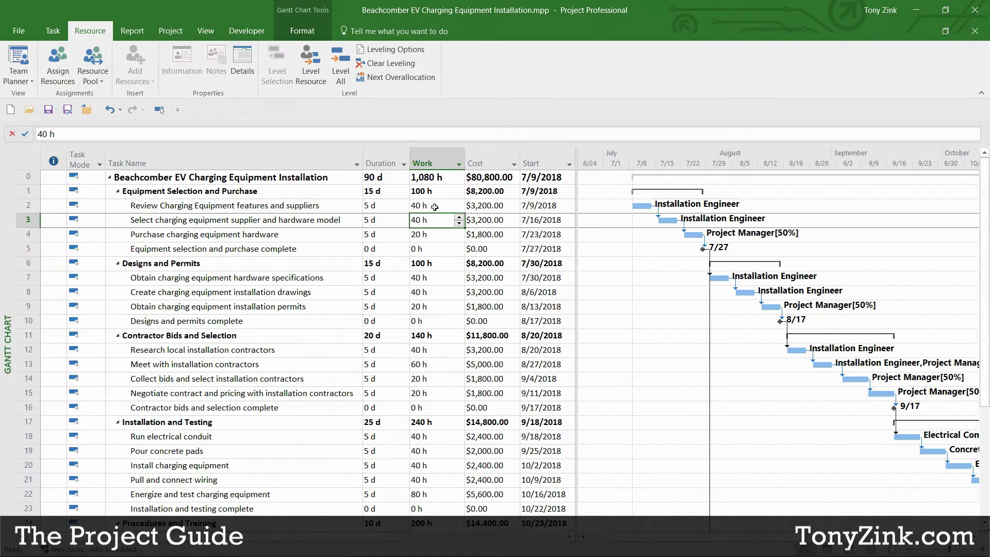
{"action": "left_click", "coordinate": [434, 206]}
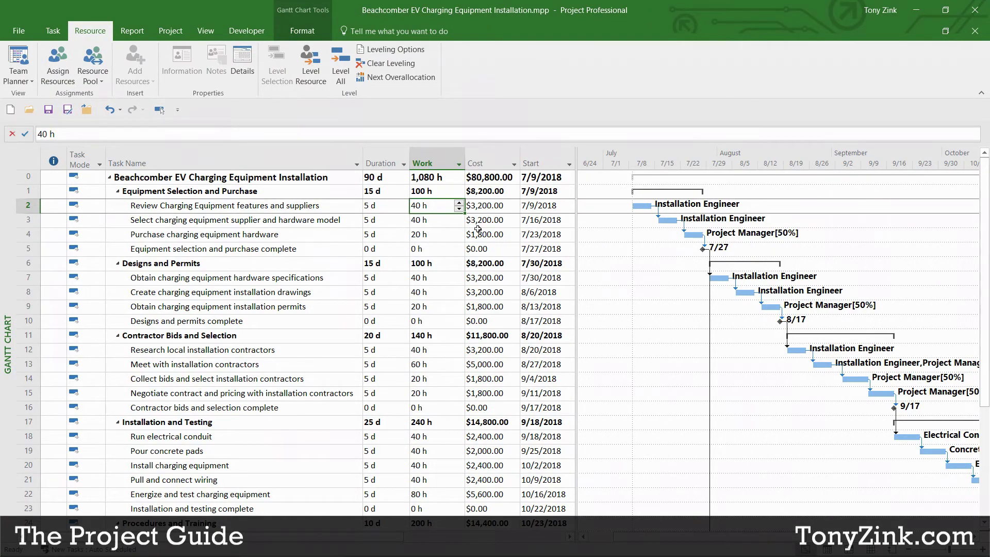
{"action": "left_click", "coordinate": [485, 205]}
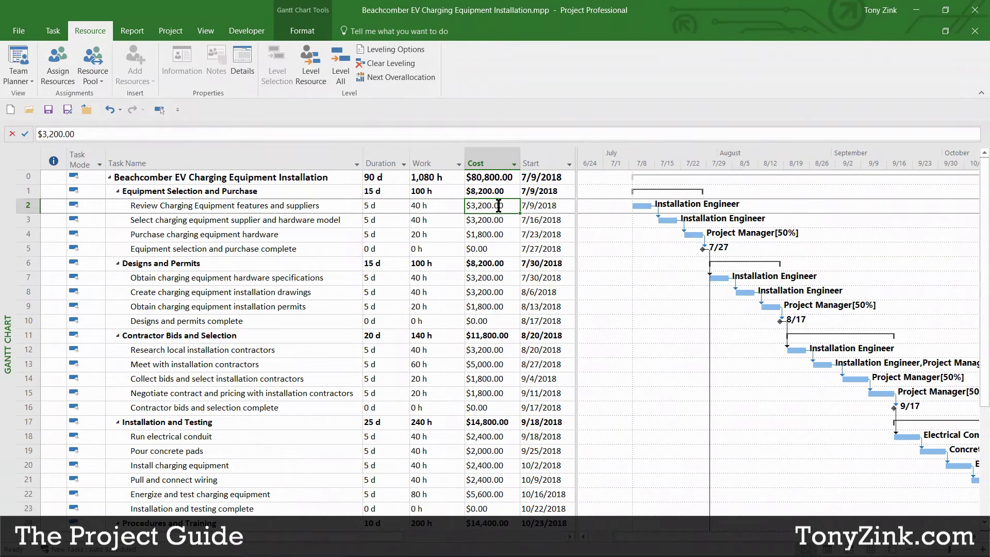
{"action": "left_click", "coordinate": [438, 205]}
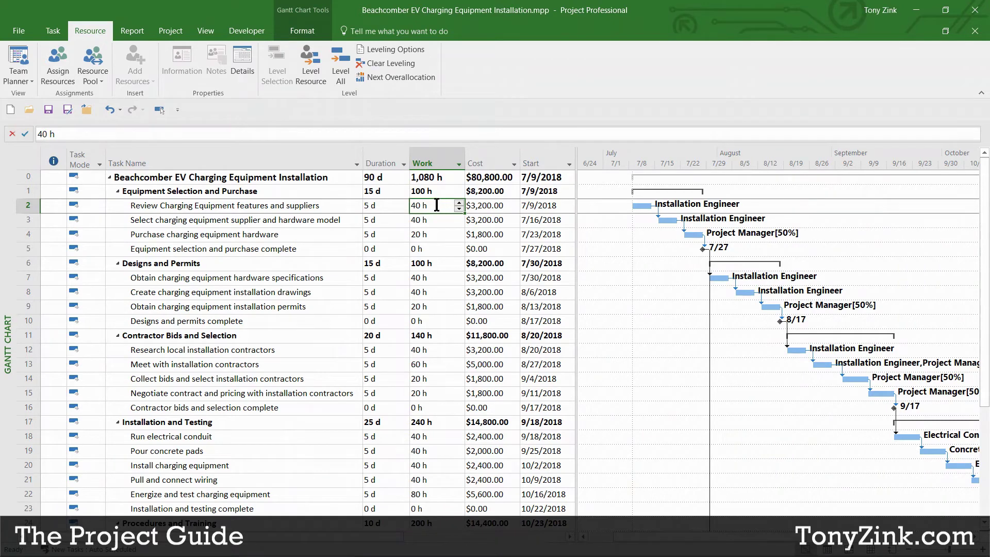
{"action": "left_click", "coordinate": [243, 206]}
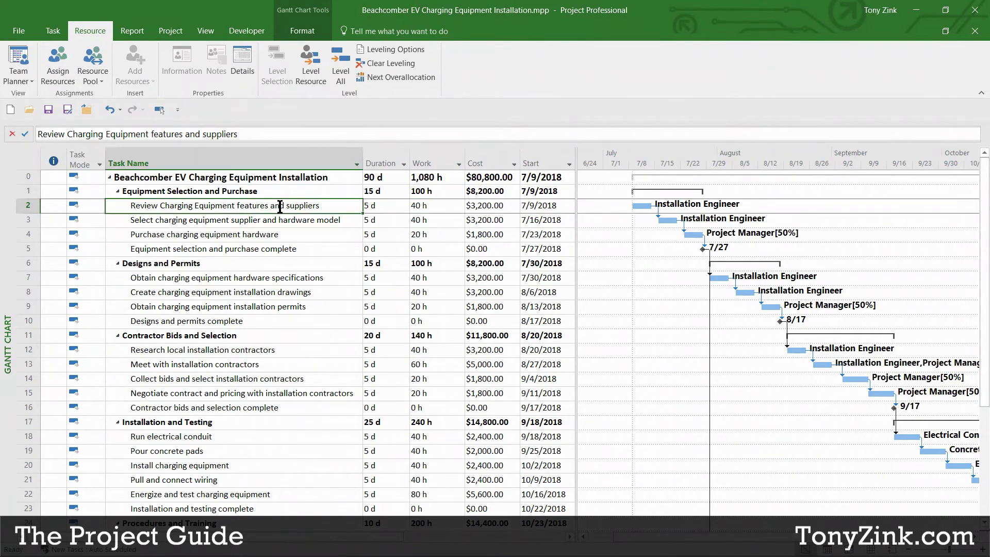
{"action": "left_click", "coordinate": [420, 206]}
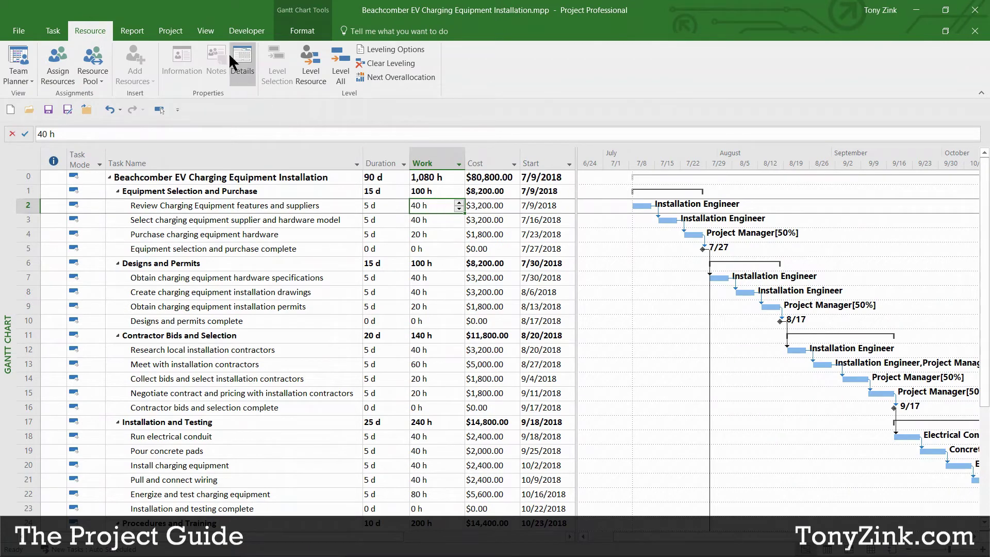
Check the Installation Engineer's standard rate in the Resource Sheet, and return to the Gantt Chart to compare the review task's cost
{"action": "left_click", "coordinate": [204, 31]}
{"action": "left_click", "coordinate": [219, 63]}
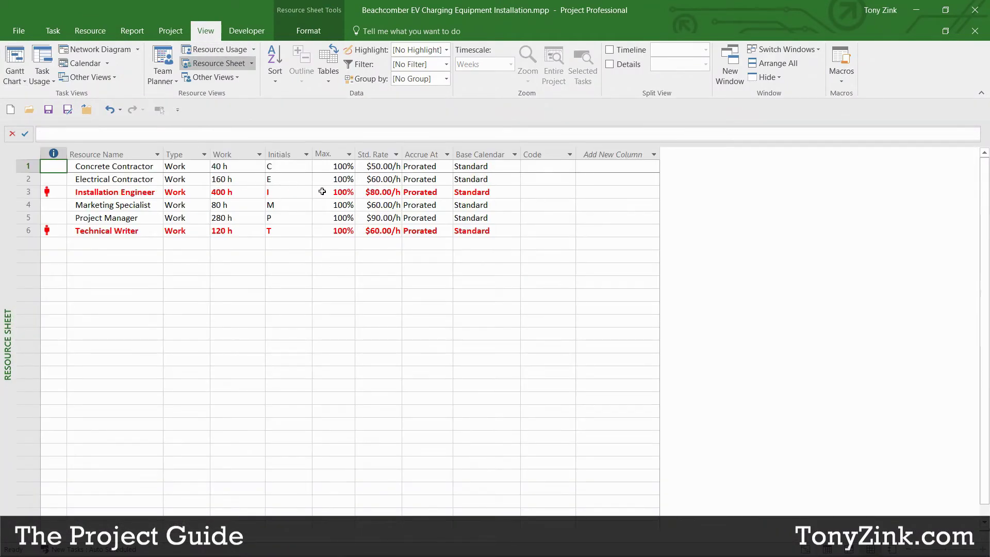
{"action": "left_click", "coordinate": [375, 192]}
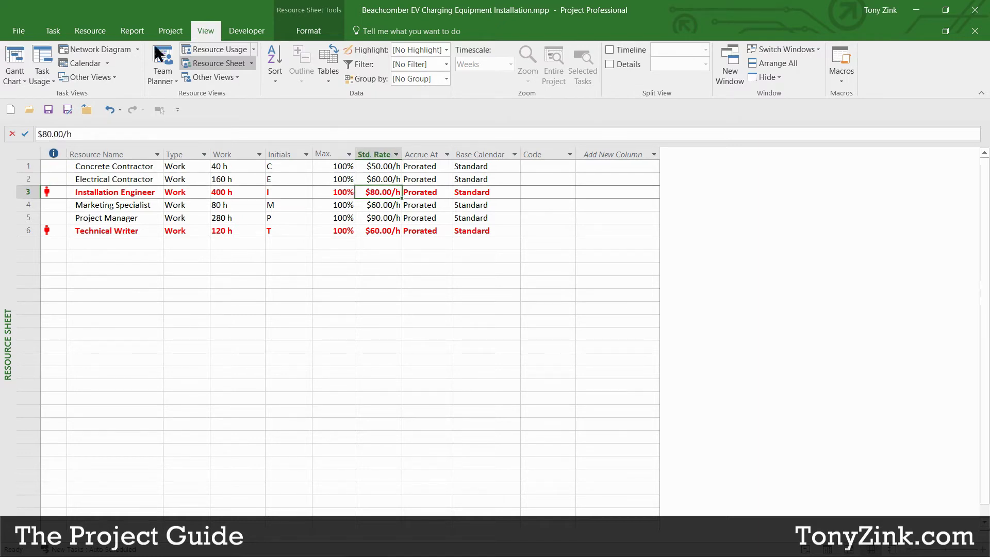
{"action": "left_click", "coordinate": [53, 30]}
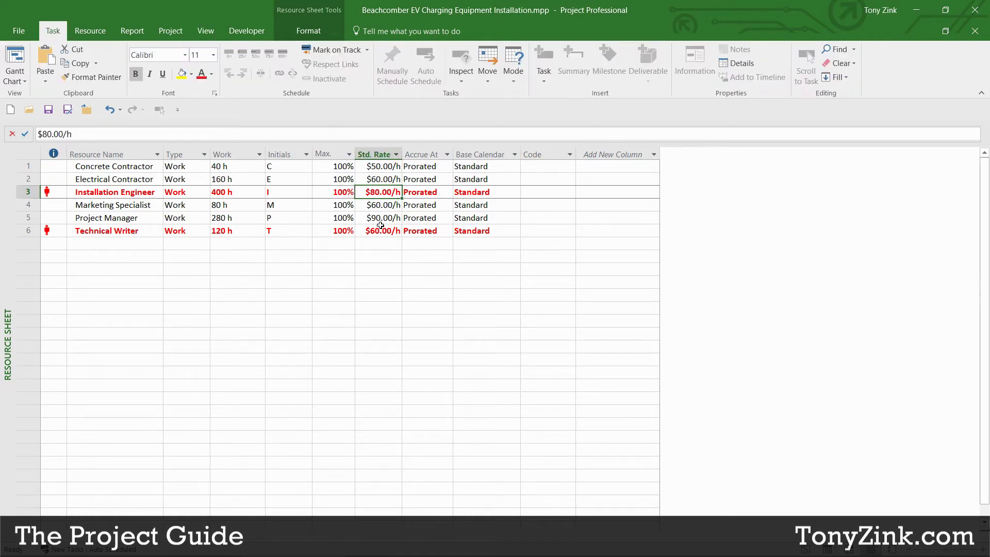
{"action": "left_click", "coordinate": [18, 56]}
{"action": "left_click", "coordinate": [494, 206]}
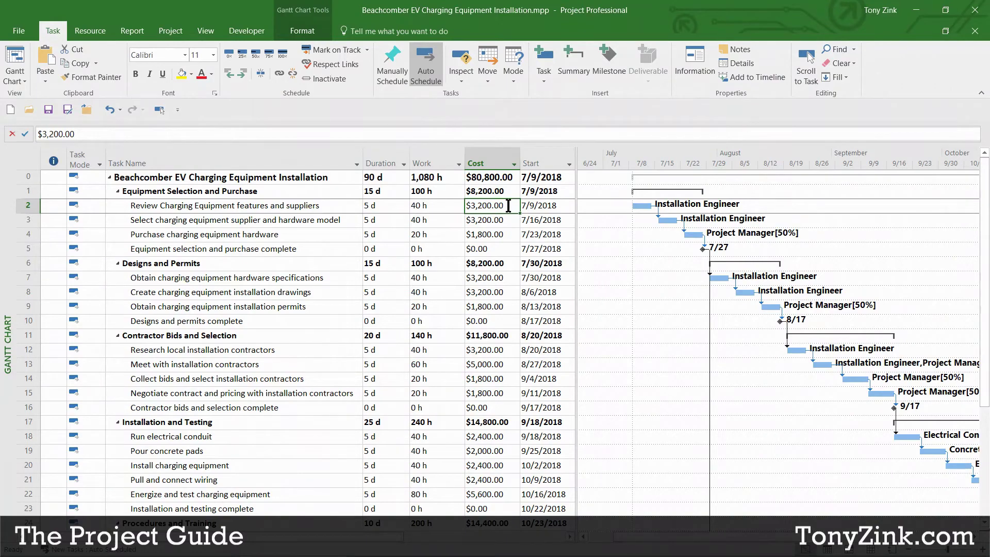
Switch to Gantter and display the Work and Cost columns in its task table
{"action": "left_click", "coordinate": [914, 9]}
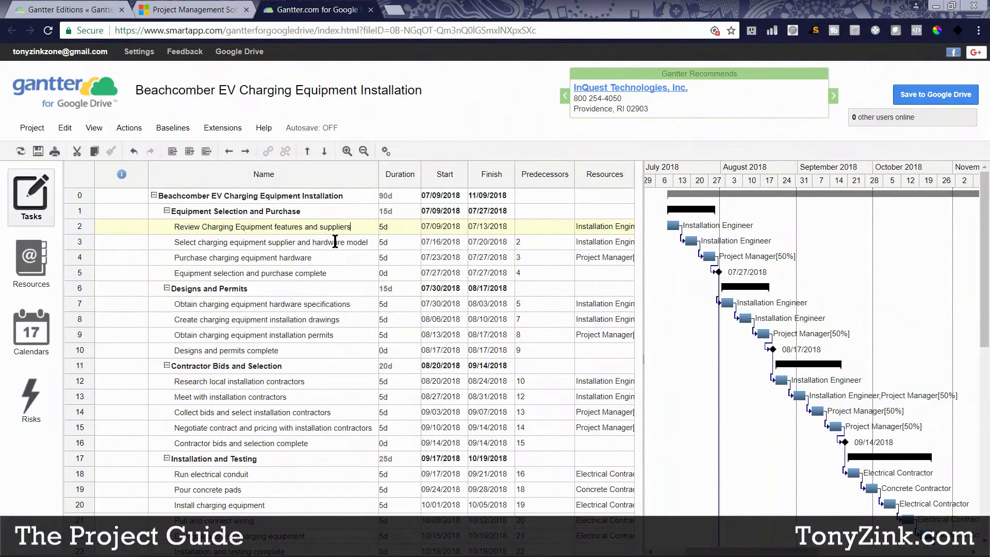
{"action": "left_click", "coordinate": [94, 129]}
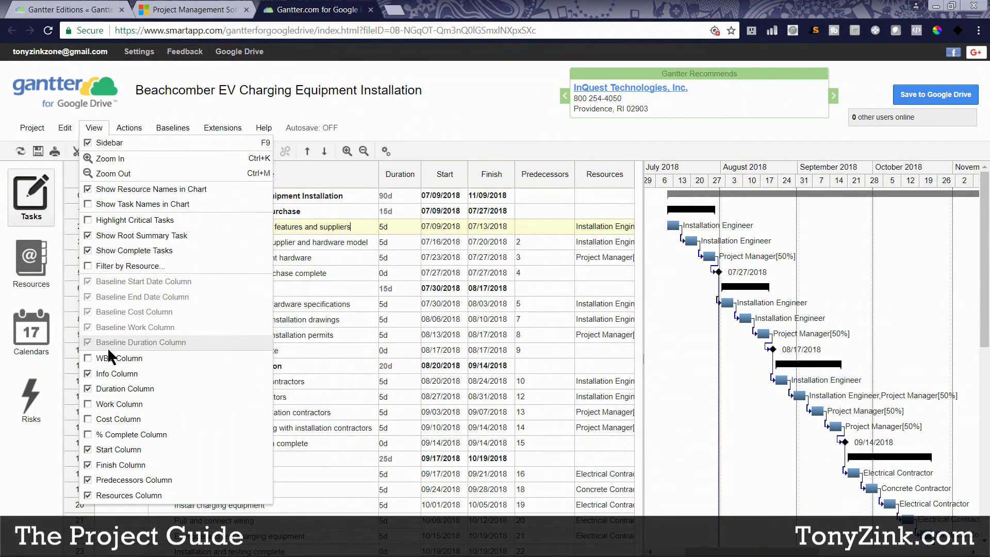
{"action": "left_click", "coordinate": [91, 404]}
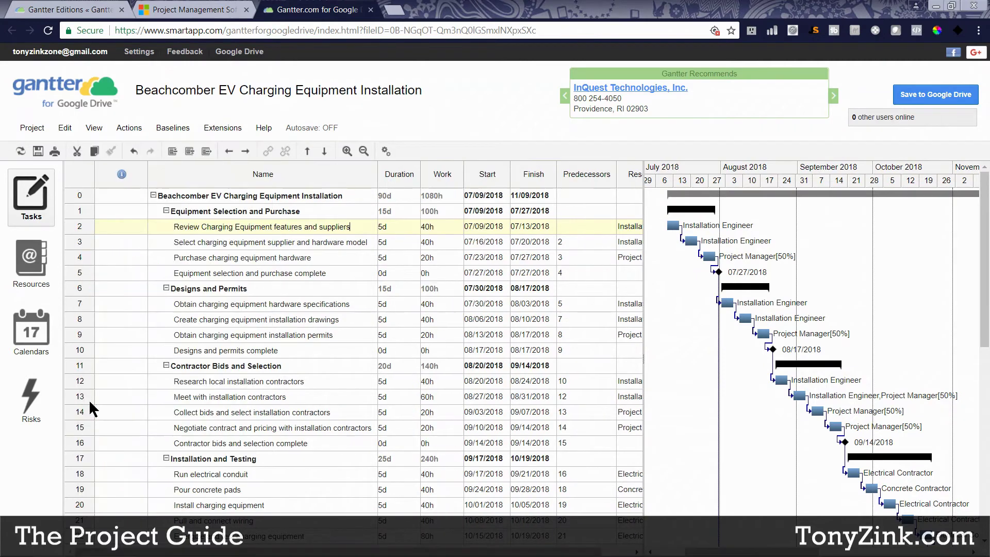
{"action": "left_click", "coordinate": [95, 129]}
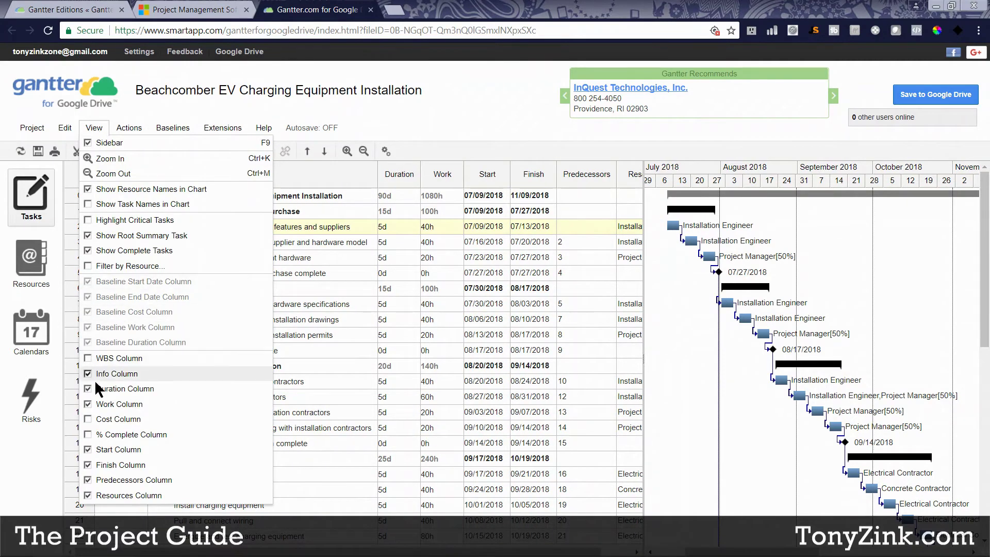
{"action": "left_click", "coordinate": [89, 419]}
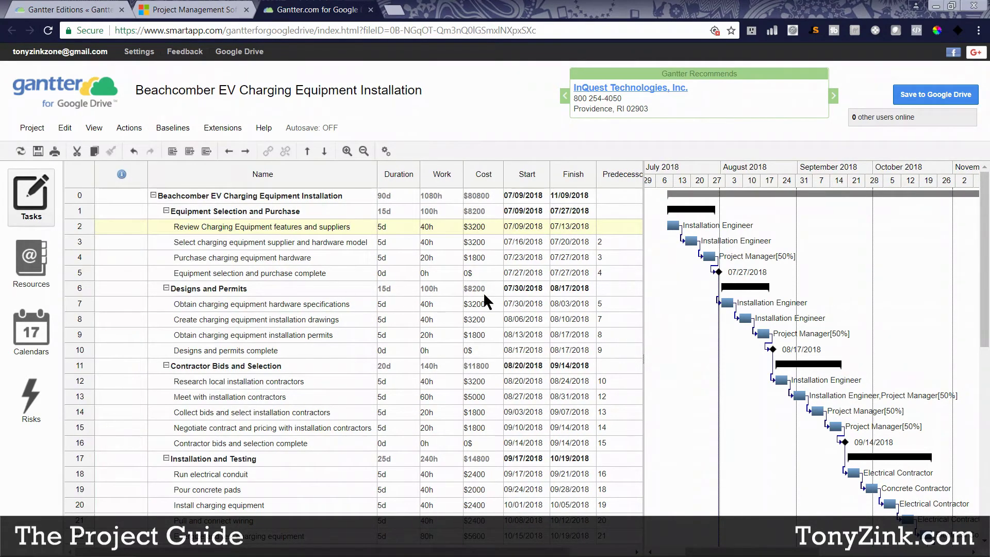
Examine the work and cost of the Equipment Selection and Purchase phase and its review task, and check the resource list
{"action": "left_click", "coordinate": [445, 215]}
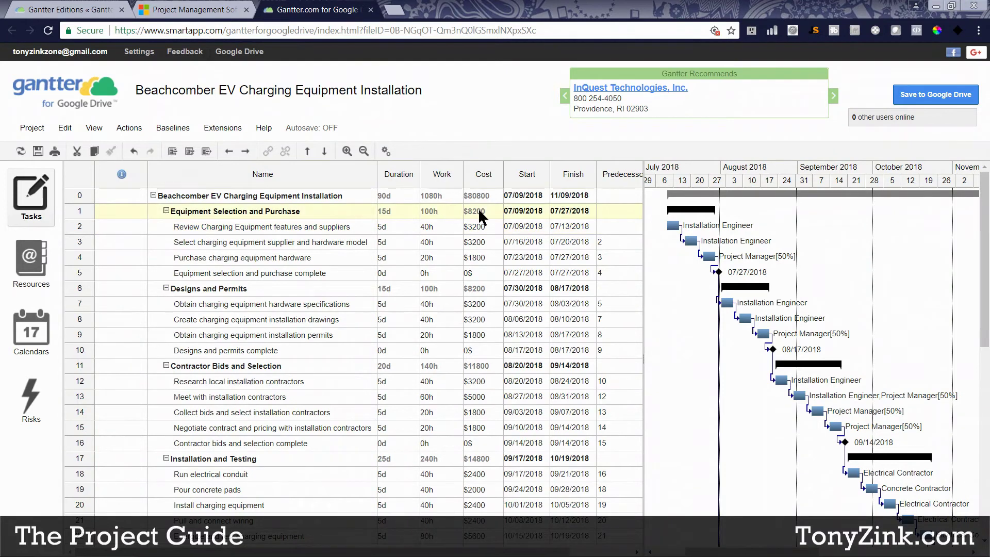
{"action": "left_click", "coordinate": [446, 226]}
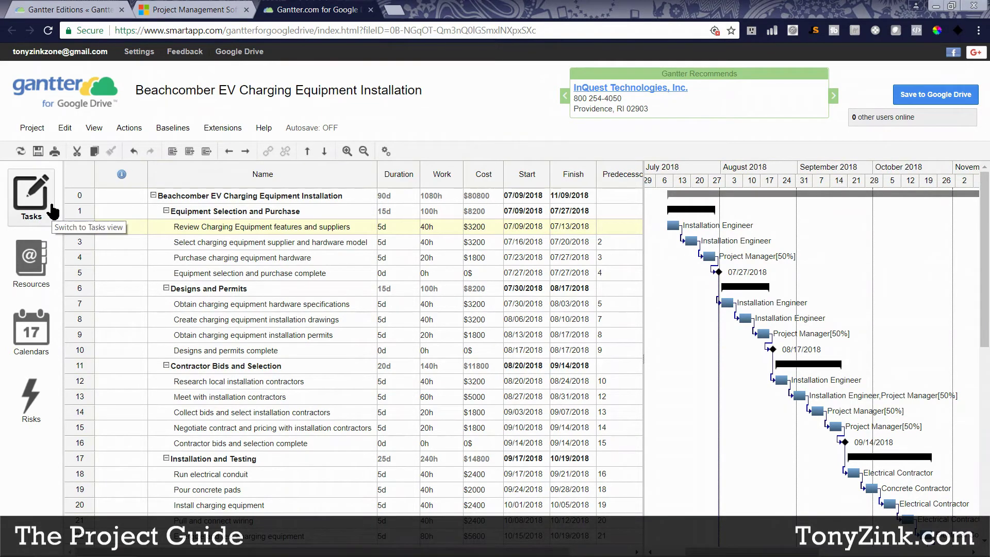
{"action": "left_click", "coordinate": [31, 258]}
{"action": "left_click", "coordinate": [31, 195]}
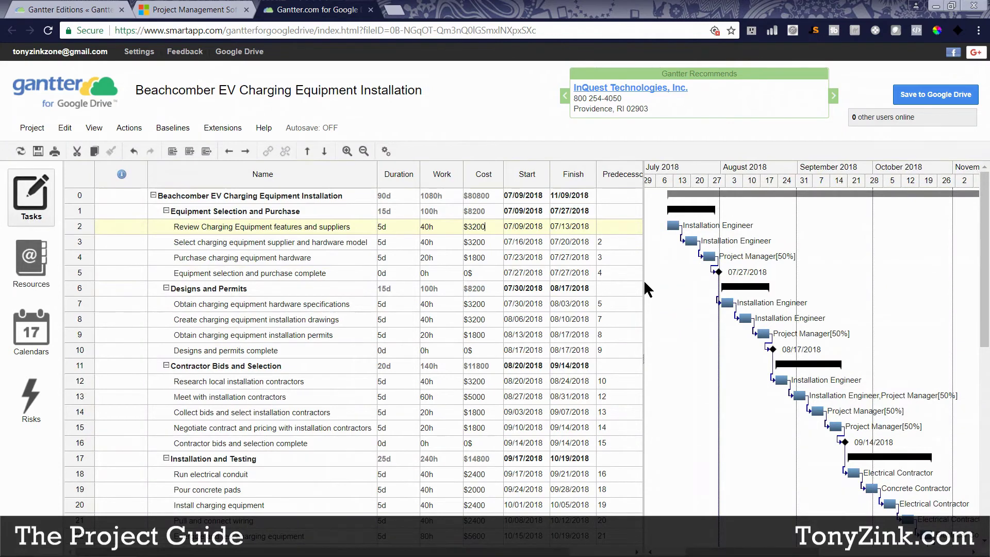
Widen the task table to show the Resources column and filter the tasks to those assigned to the Installation Engineer
{"action": "left_click_drag", "start_coordinate": [643, 282], "coordinate": [714, 283]}
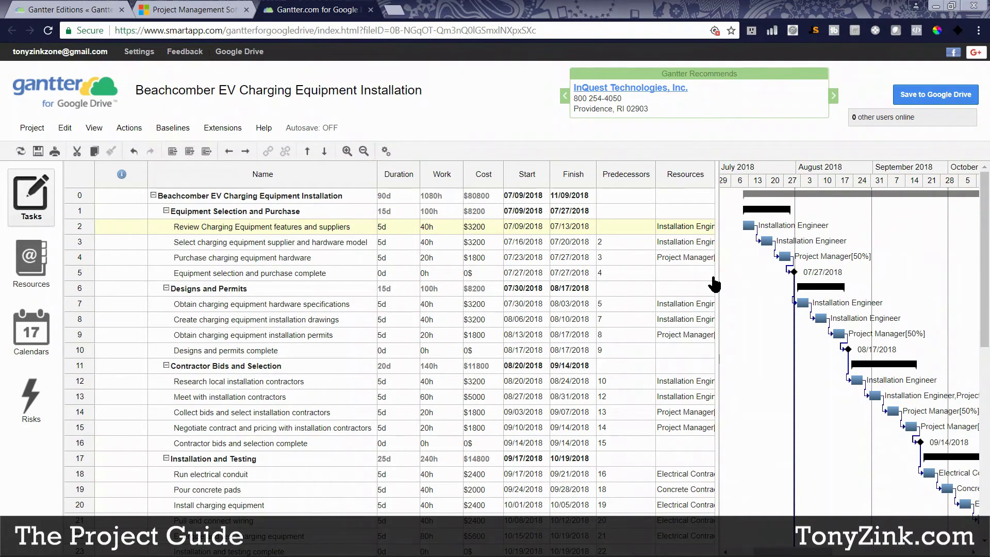
{"action": "left_click", "coordinate": [94, 128]}
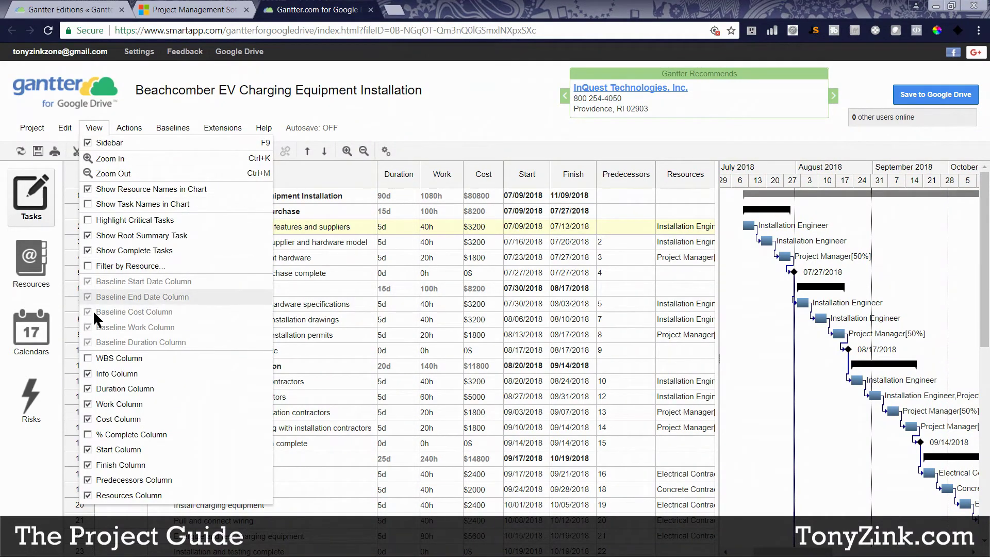
{"action": "left_click", "coordinate": [89, 267]}
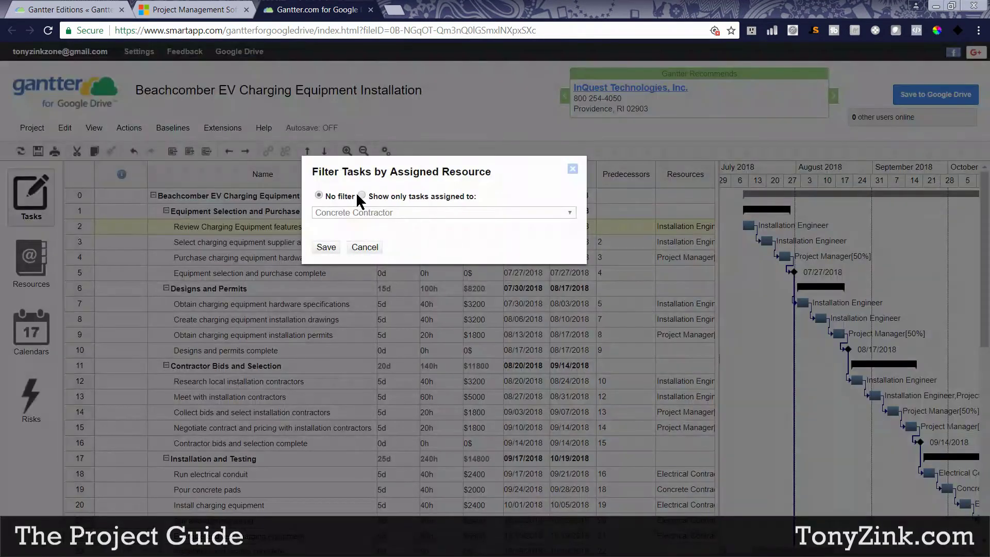
{"action": "left_click", "coordinate": [362, 196]}
{"action": "left_click", "coordinate": [370, 212]}
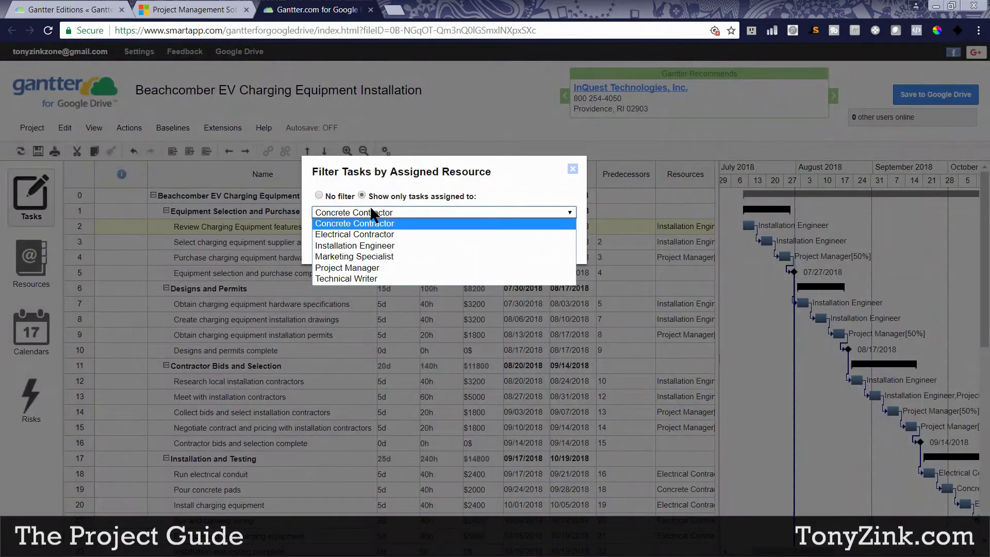
{"action": "left_click", "coordinate": [371, 248]}
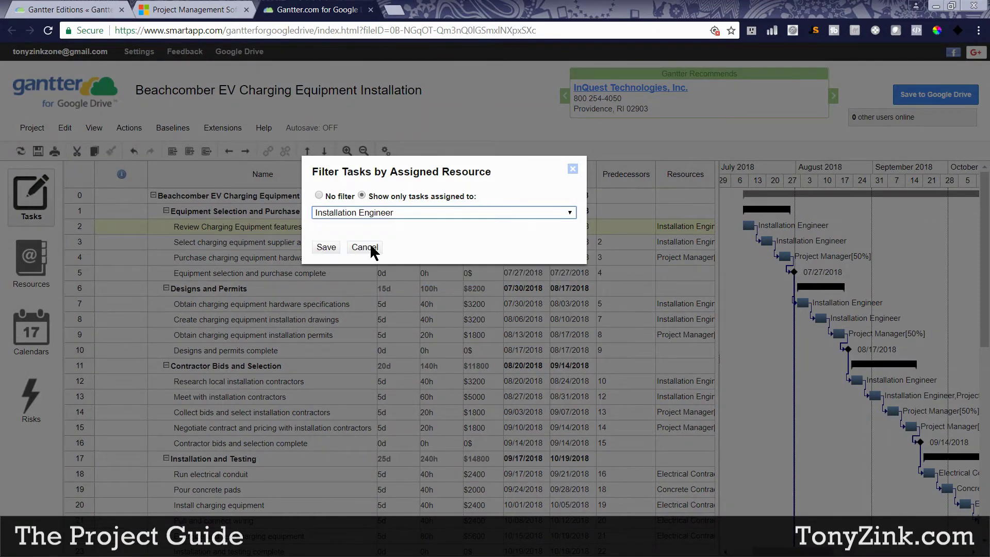
{"action": "left_click", "coordinate": [322, 249]}
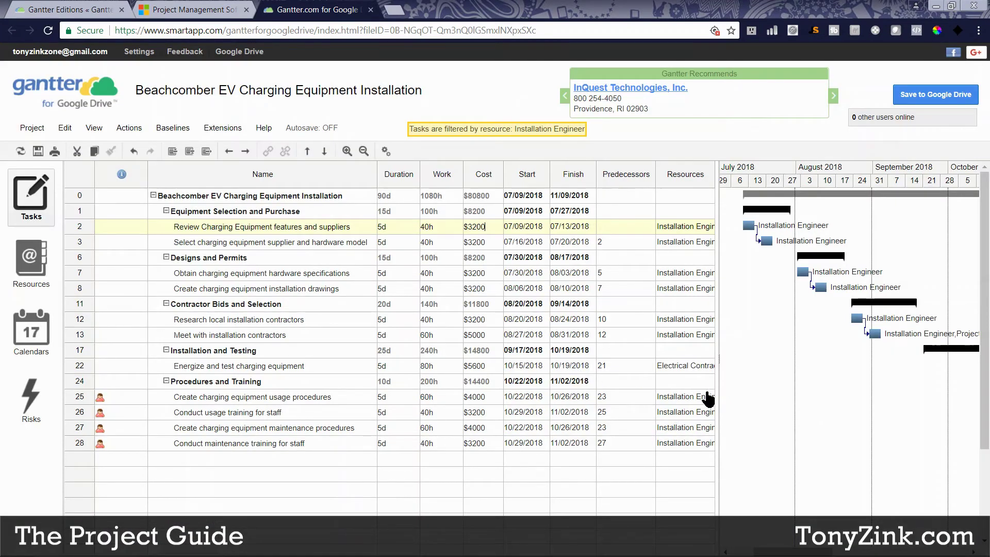
View the filtered tasks' bars and assignments with more of the chart exposed, and switch back to Microsoft Project
{"action": "left_click_drag", "start_coordinate": [720, 365], "coordinate": [598, 367]}
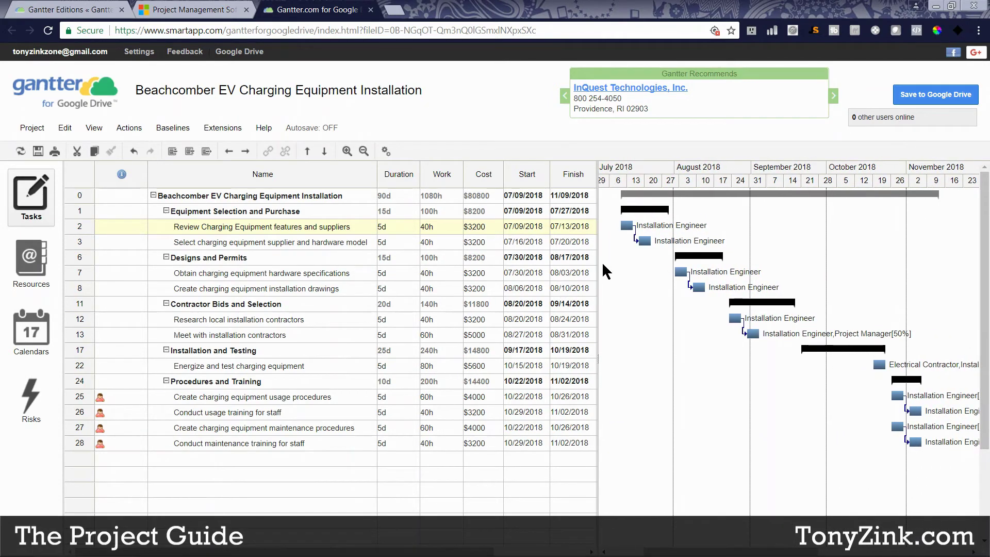
{"action": "left_click_drag", "start_coordinate": [598, 277], "coordinate": [643, 278]}
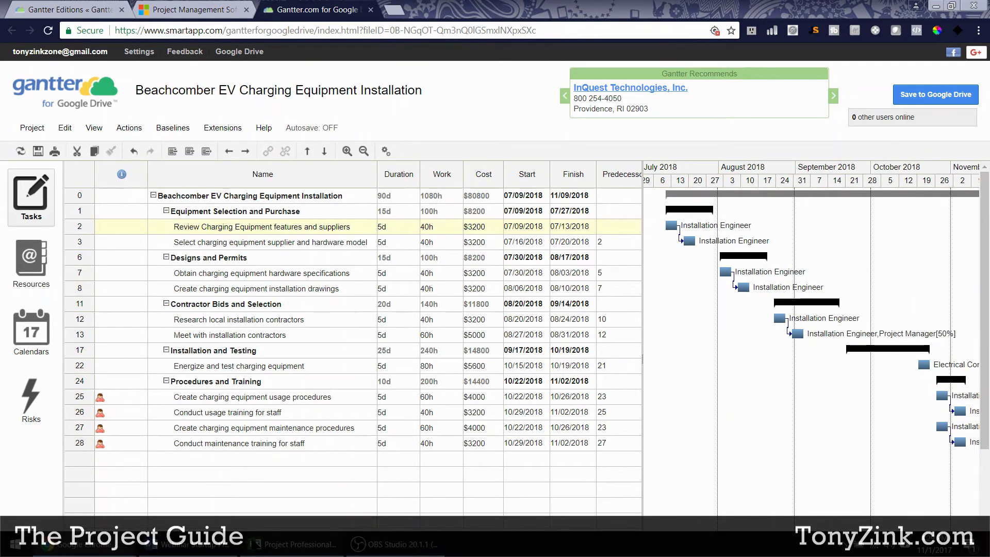
{"action": "left_click", "coordinate": [294, 544]}
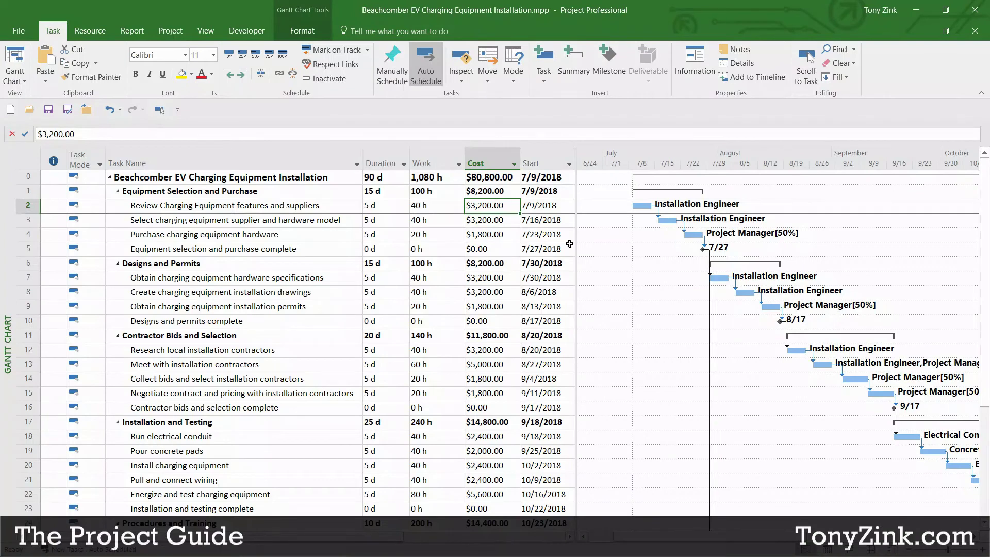
Widen the task table to reach the Resource Names column and filter the tasks to those using the Installation Engineer
{"action": "left_click_drag", "start_coordinate": [574, 241], "coordinate": [665, 231]}
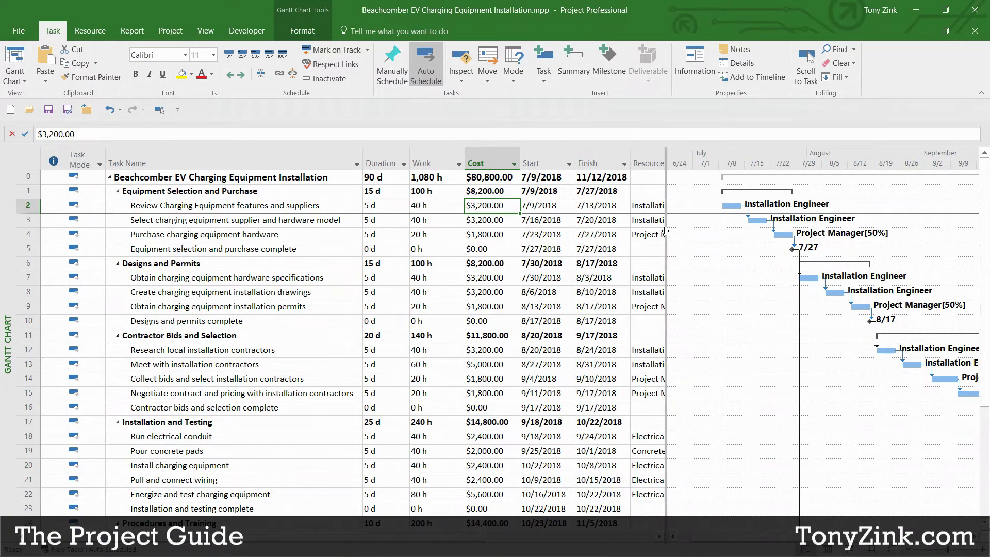
{"action": "left_click", "coordinate": [208, 30]}
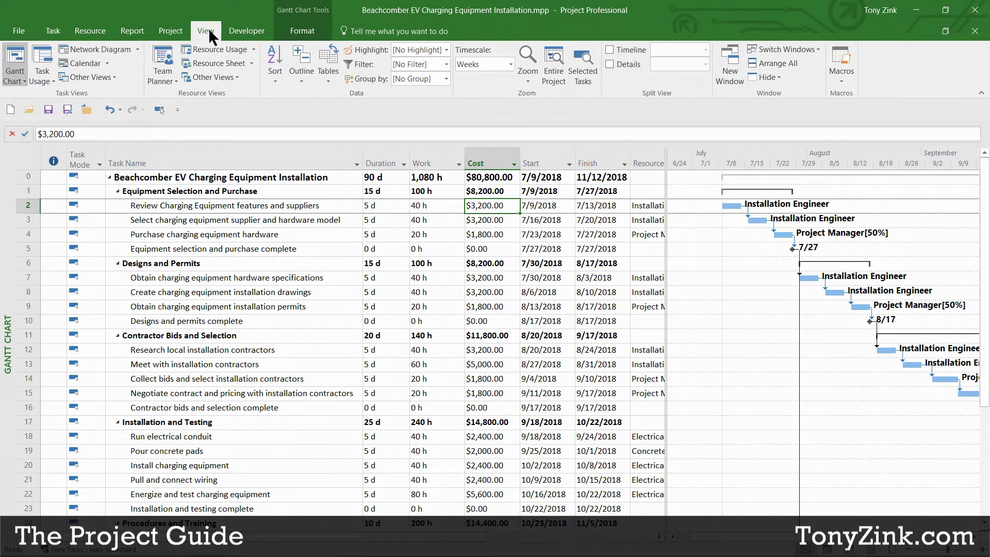
{"action": "left_click", "coordinate": [446, 64]}
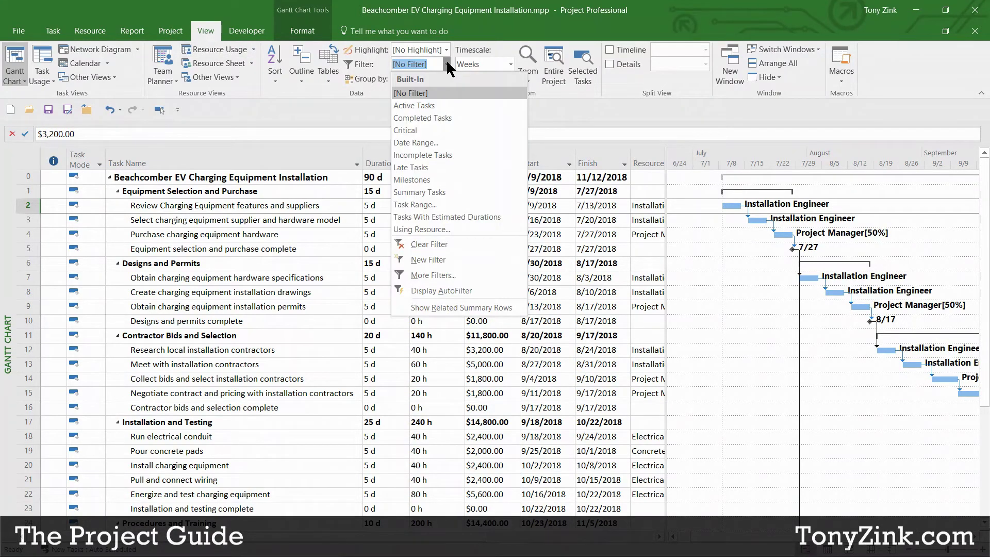
{"action": "left_click", "coordinate": [433, 228]}
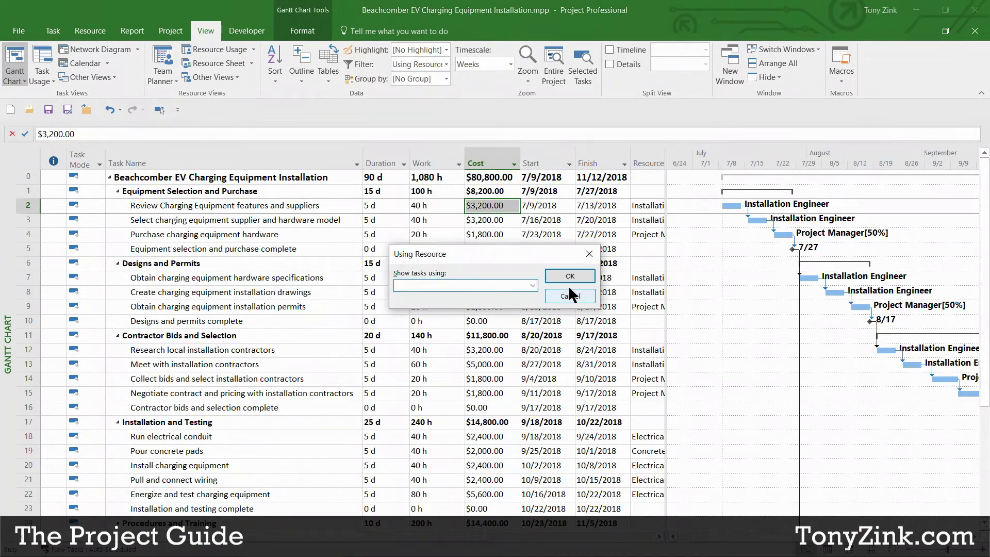
{"action": "left_click", "coordinate": [532, 285]}
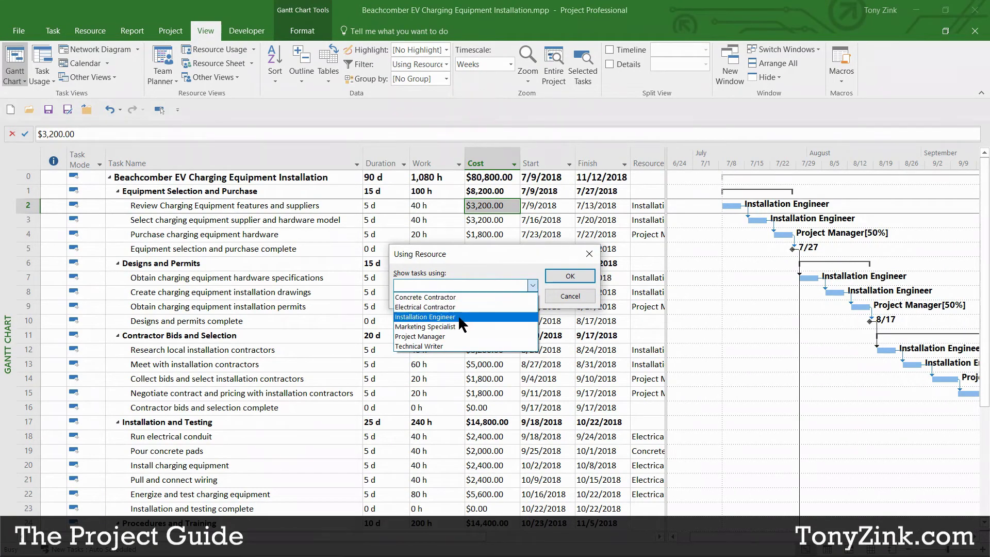
{"action": "left_click", "coordinate": [428, 316]}
{"action": "left_click", "coordinate": [569, 276]}
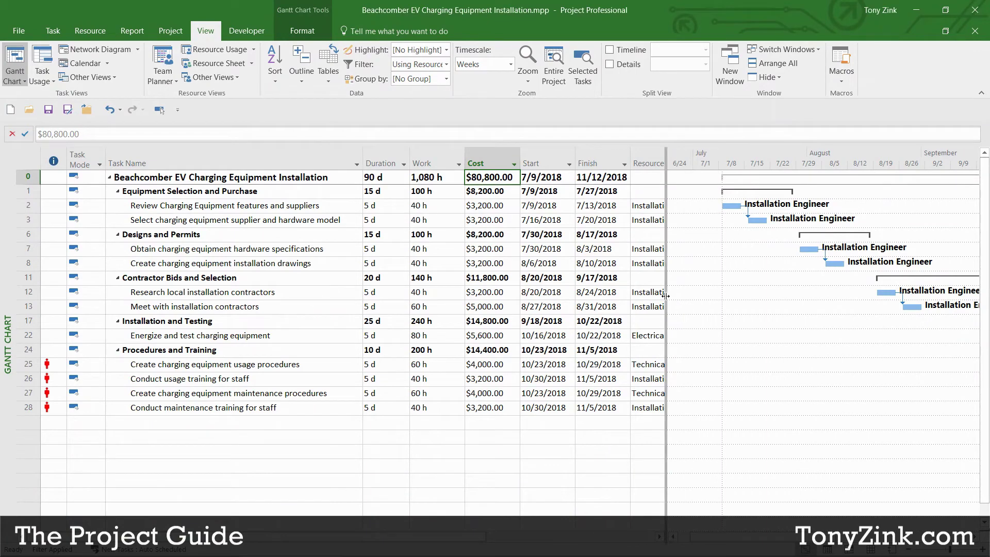
Narrow the task table slightly and remove the resource filter so all tasks are listed
{"action": "mouse_move", "coordinate": [666, 302]}
{"action": "left_mouse_down"}
{"action": "mouse_move", "coordinate": [608, 303]}
{"action": "mouse_move", "coordinate": [659, 301]}
{"action": "left_mouse_up"}
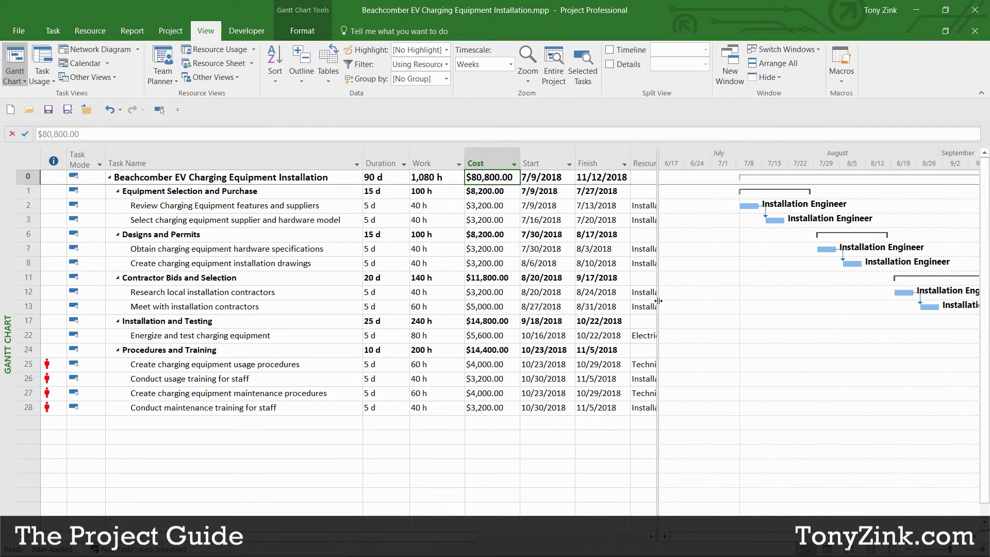
{"action": "left_click", "coordinate": [442, 63]}
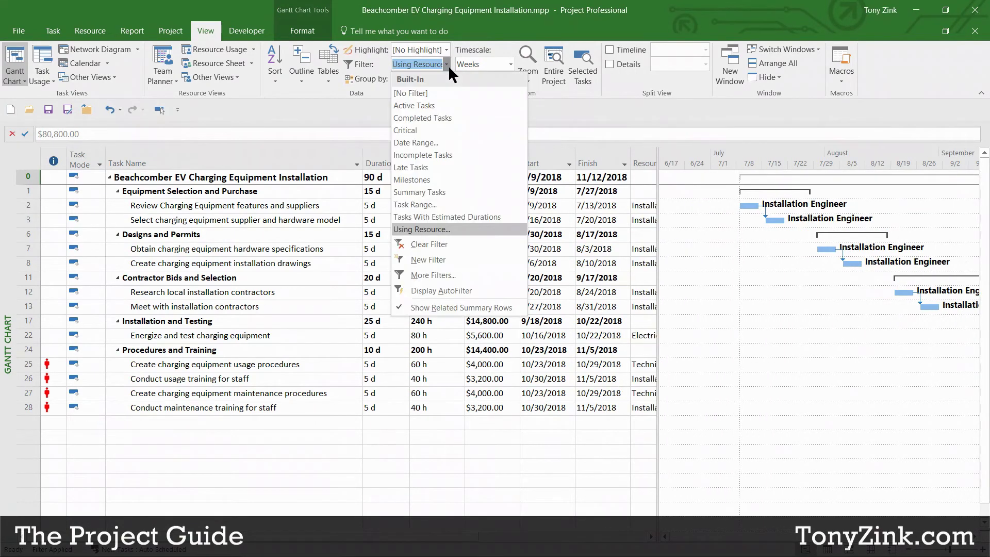
{"action": "left_click", "coordinate": [438, 90]}
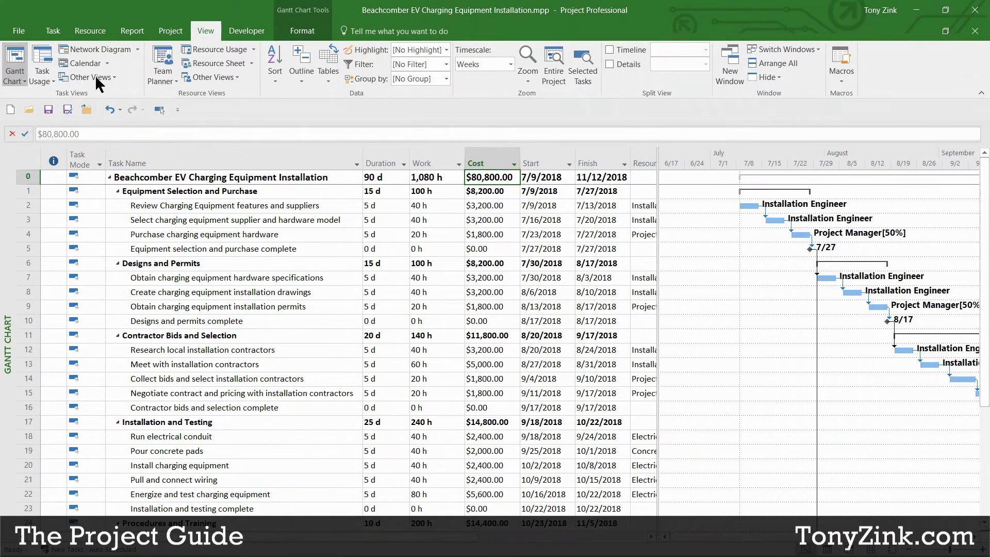
View the Task Usage view, switch to Resource Usage, and examine the Installation Engineer's assigned tasks and their monthly work hours
{"action": "left_click", "coordinate": [45, 53]}
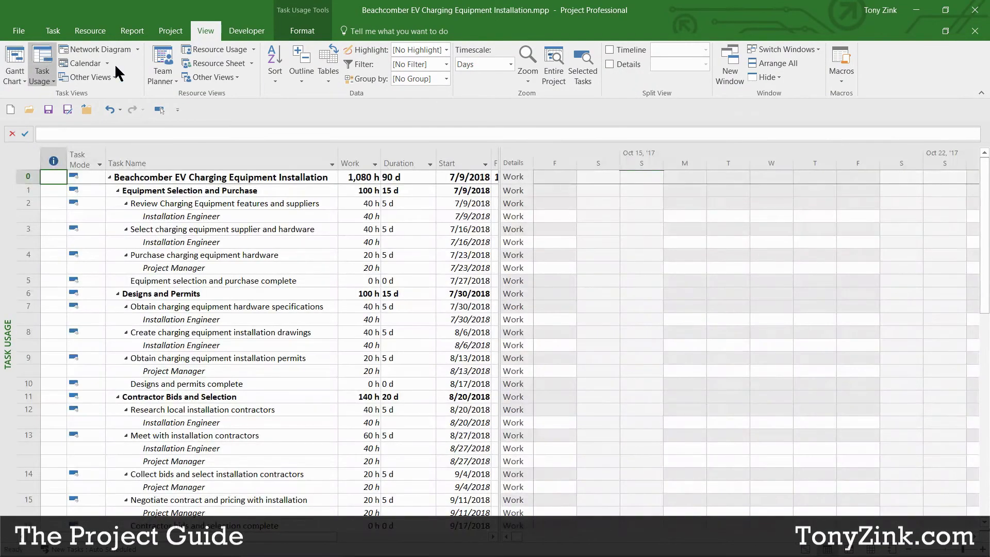
{"action": "left_click", "coordinate": [208, 50]}
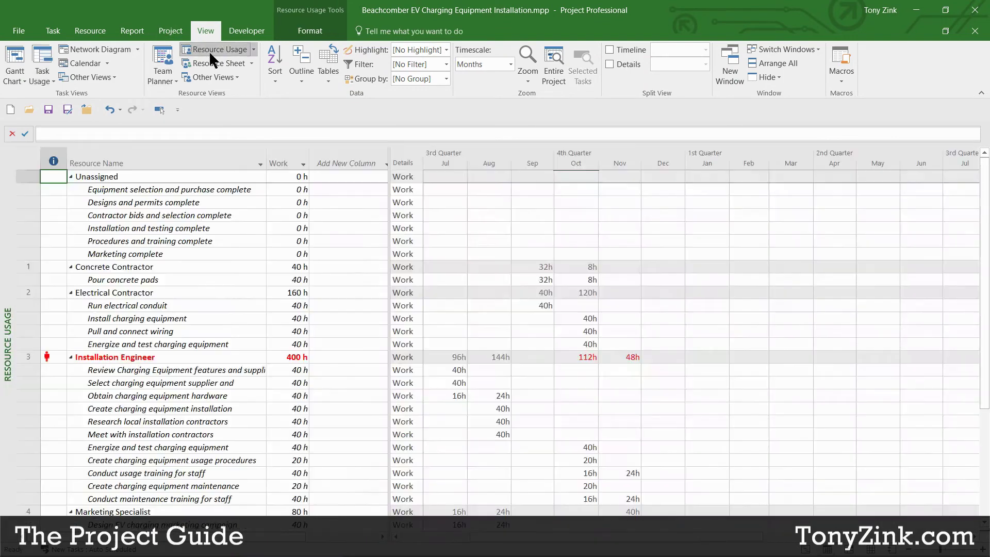
{"action": "left_click", "coordinate": [187, 362]}
{"action": "left_click_drag", "start_coordinate": [219, 372], "coordinate": [218, 503]}
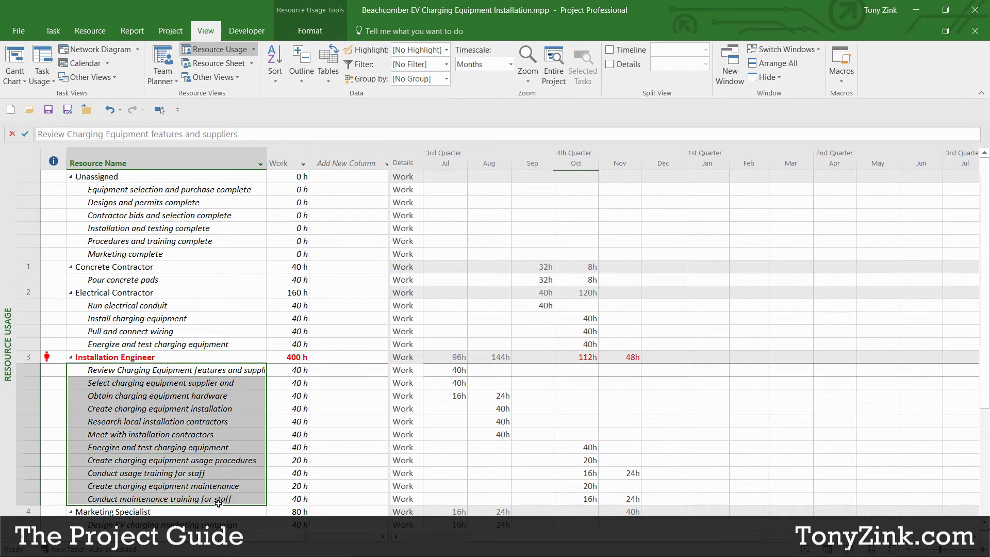
{"action": "left_click_drag", "start_coordinate": [457, 370], "coordinate": [639, 498]}
{"action": "left_click_drag", "start_coordinate": [518, 543], "coordinate": [497, 538]}
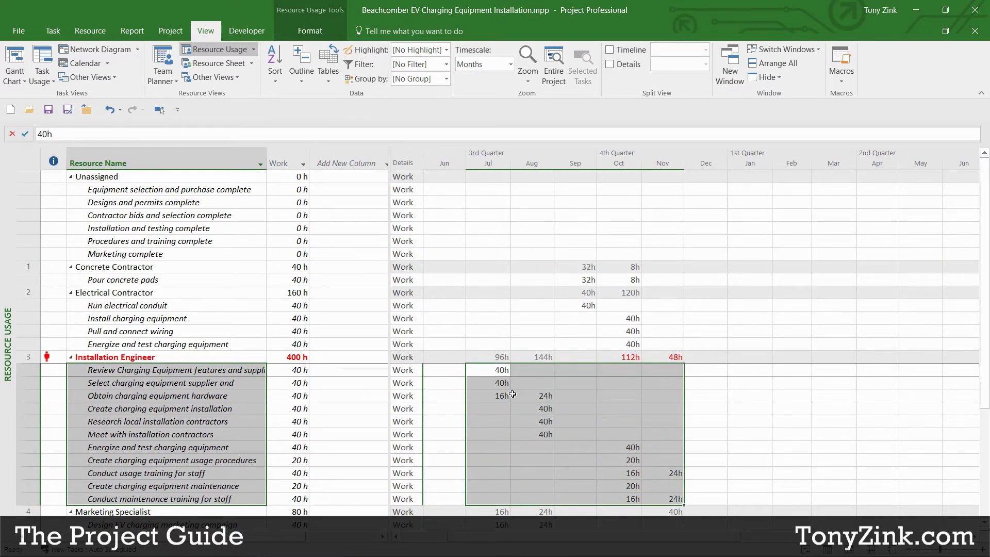
Split the Resource Usage view with a Resource Graph below it and show the Installation Engineer's allocation
{"action": "left_click", "coordinate": [129, 180]}
{"action": "left_click_drag", "start_coordinate": [982, 530], "coordinate": [974, 346]}
{"action": "right_click", "coordinate": [11, 381]}
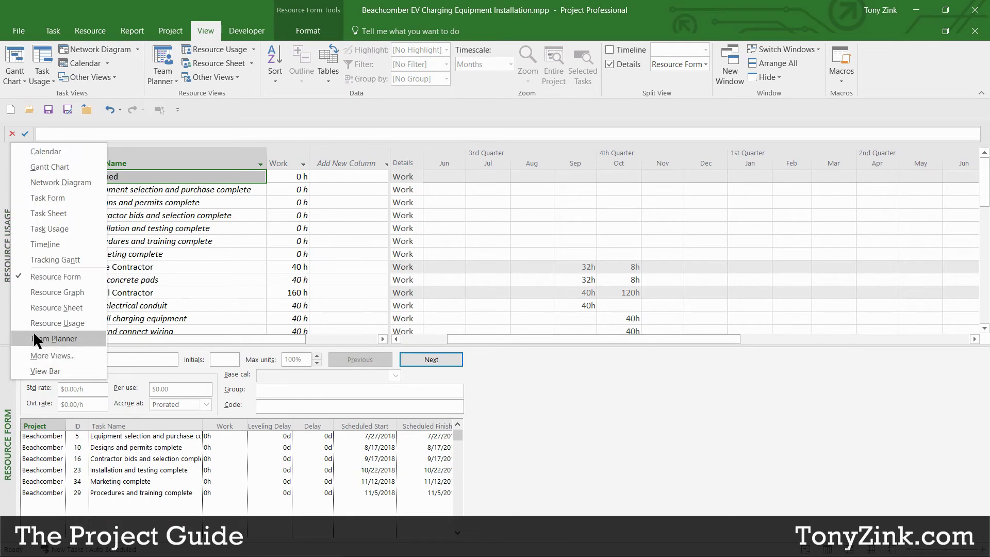
{"action": "left_click", "coordinate": [45, 291]}
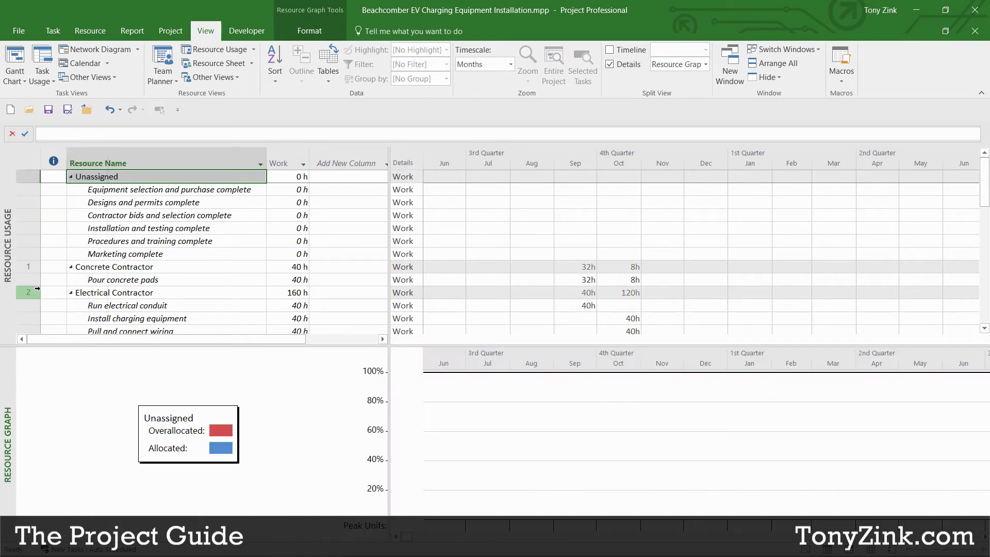
{"action": "left_click", "coordinate": [158, 255]}
{"action": "scroll", "coordinate": [155, 258], "scroll_direction": "down", "scroll_amount": 2}
{"action": "left_click", "coordinate": [151, 281]}
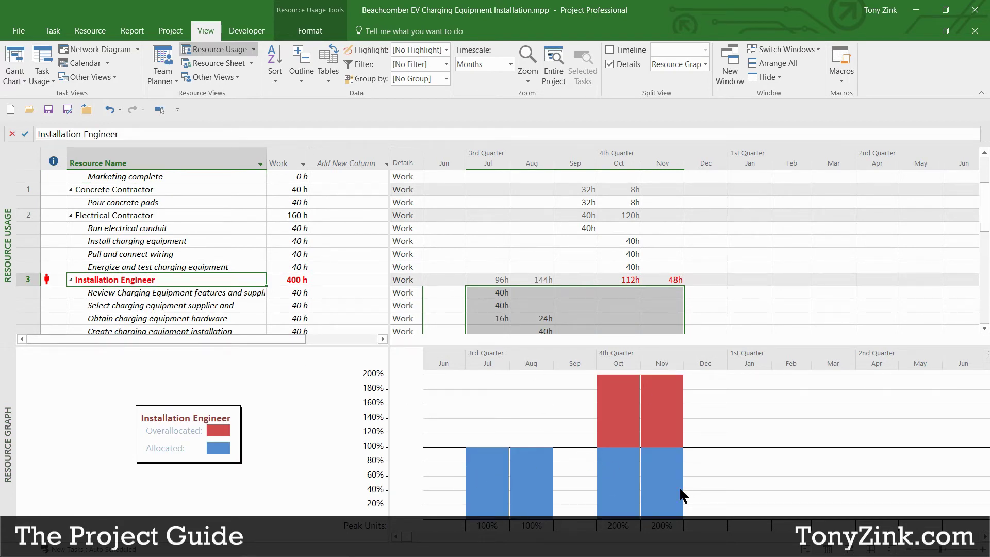
Check the Installation Engineer's October and November allocation against the graph, and remove the split view
{"action": "left_click", "coordinate": [619, 161]}
{"action": "left_click", "coordinate": [665, 158]}
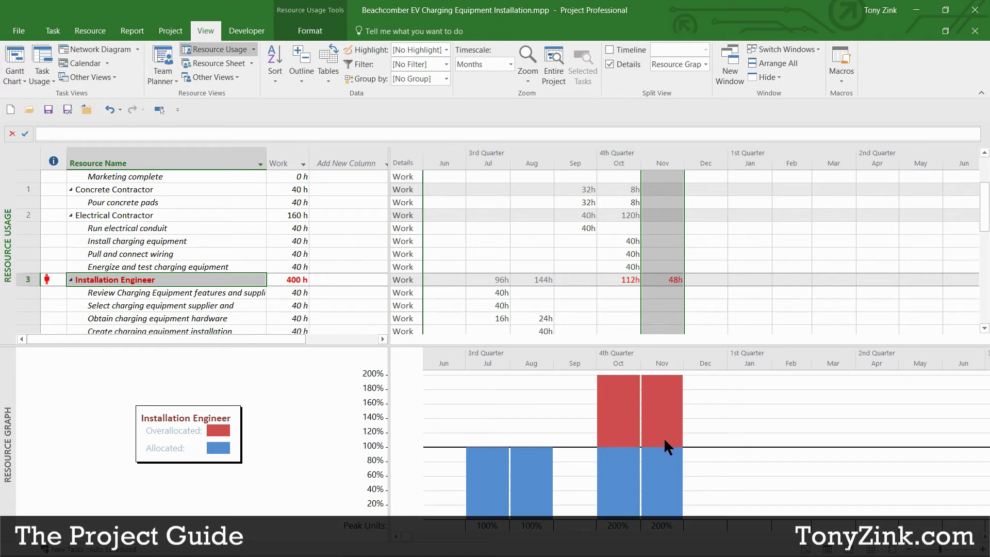
{"action": "double_click", "coordinate": [305, 343]}
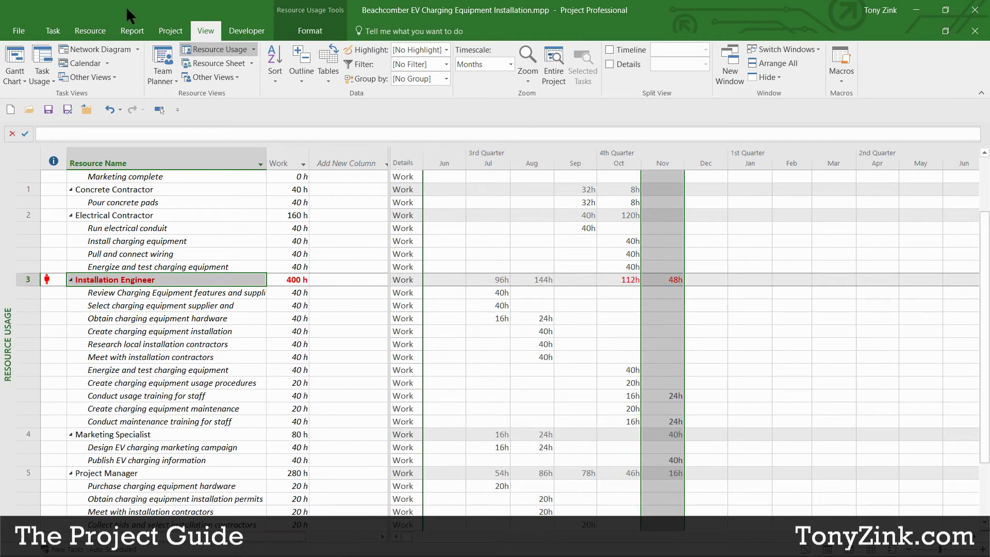
Open the Resource Overview report and look through its charts and resource status table
{"action": "left_click", "coordinate": [131, 32]}
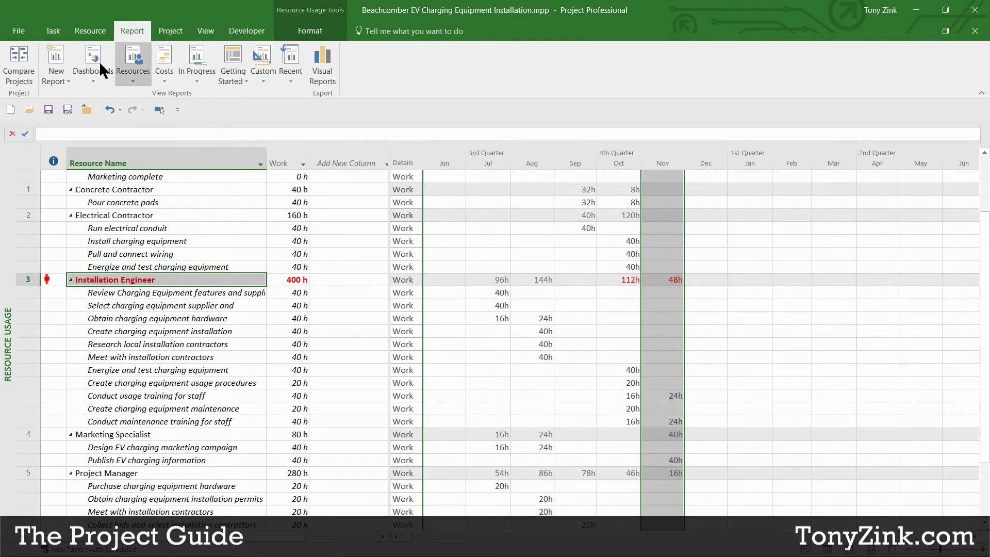
{"action": "left_click", "coordinate": [90, 58]}
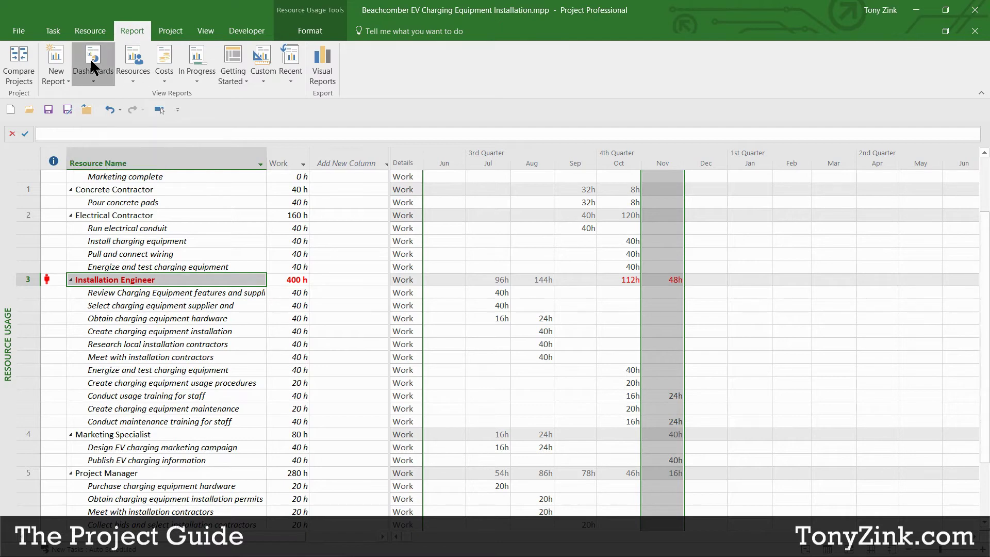
{"action": "left_click", "coordinate": [132, 57]}
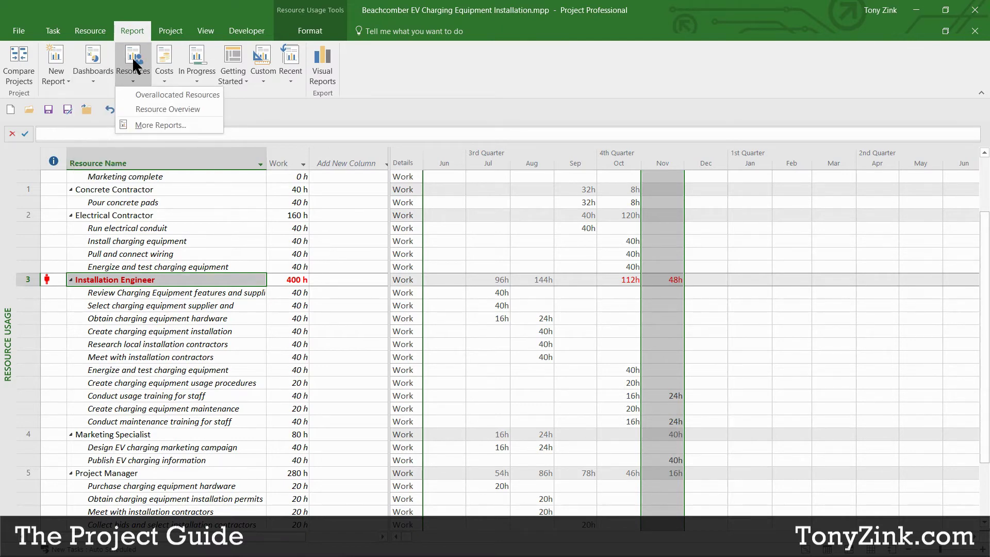
{"action": "left_click", "coordinate": [150, 114]}
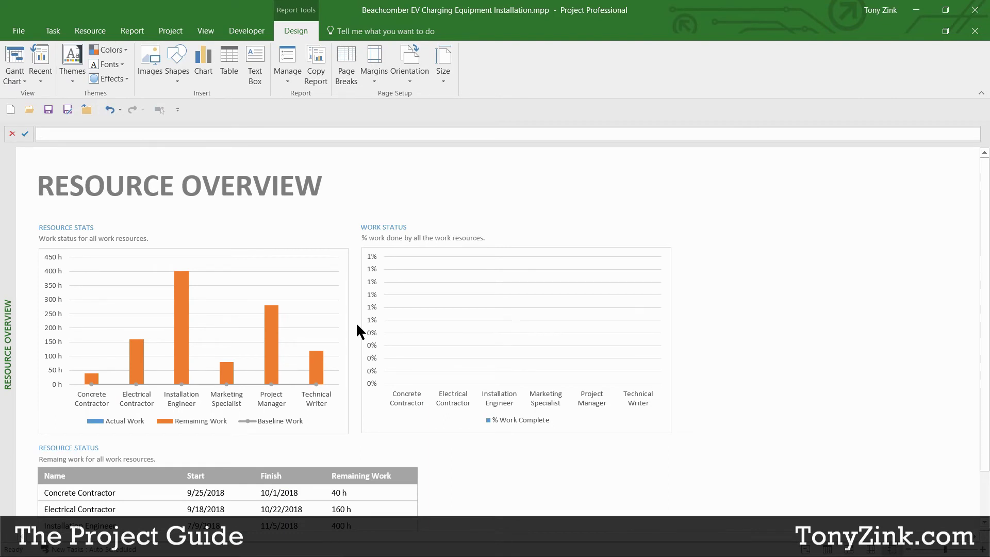
{"action": "scroll", "coordinate": [355, 324], "scroll_direction": "down", "scroll_amount": 2}
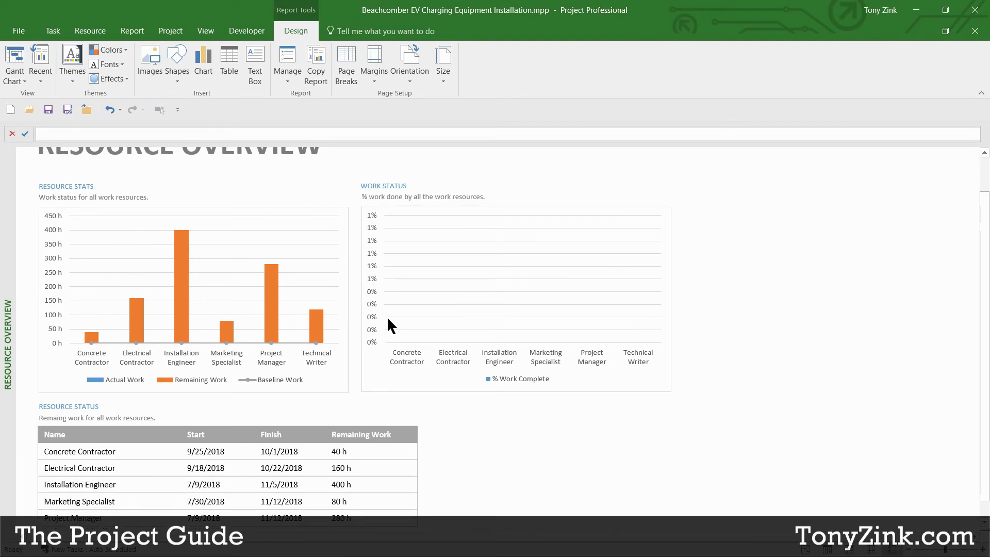
{"action": "scroll", "coordinate": [358, 321], "scroll_direction": "up", "scroll_amount": 2}
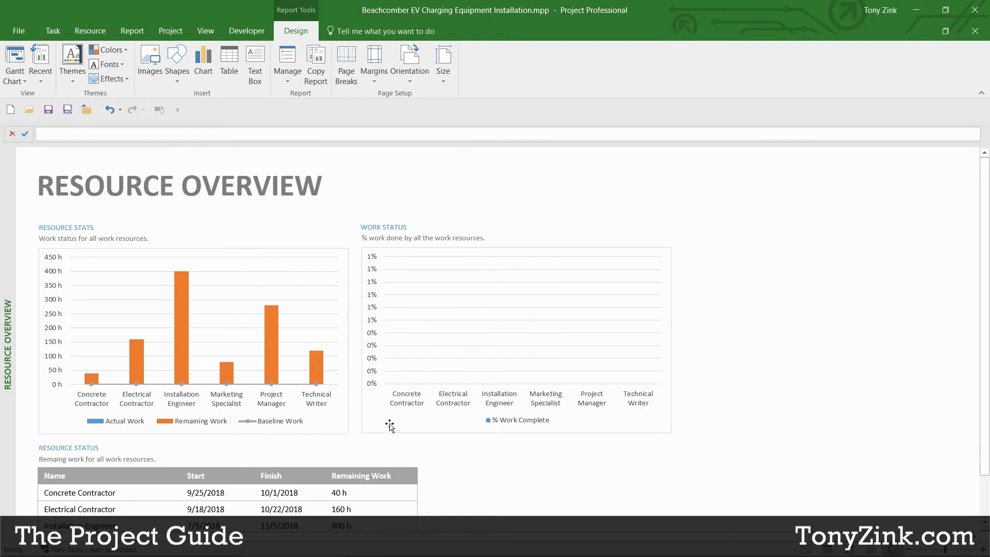
Open the Project Overview dashboard report, dismissing the picture insertion dialog
{"action": "left_click", "coordinate": [142, 34]}
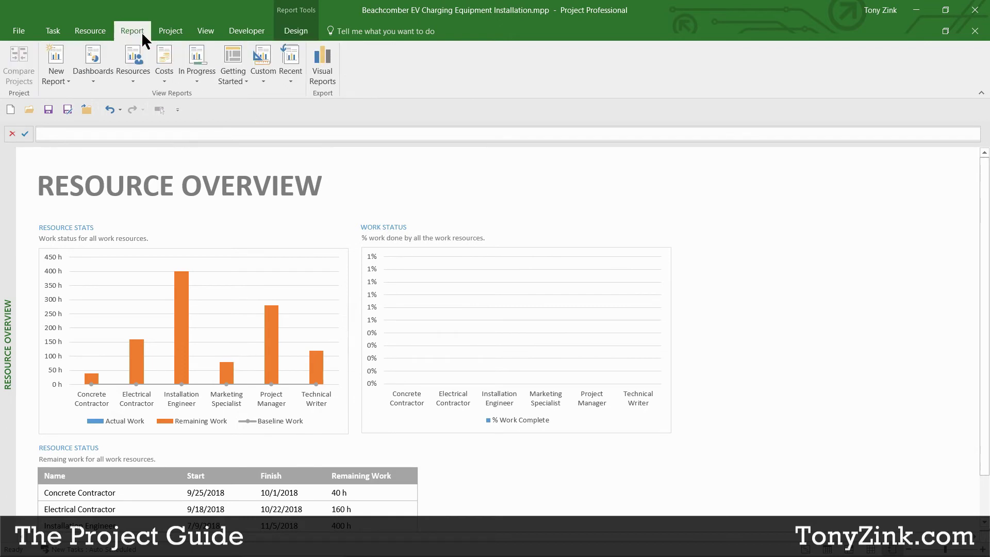
{"action": "left_click", "coordinate": [93, 70]}
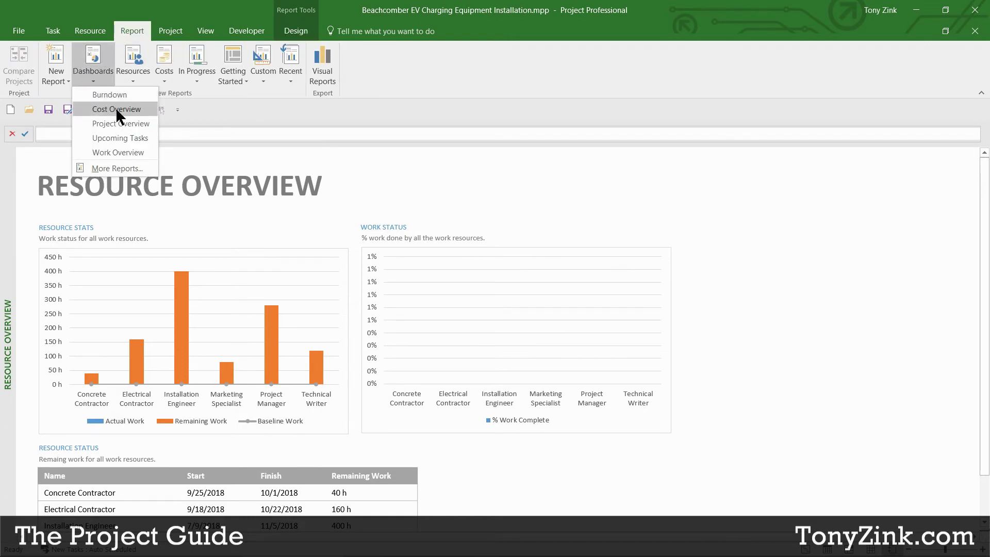
{"action": "left_click", "coordinate": [116, 124]}
{"action": "left_click", "coordinate": [150, 58]}
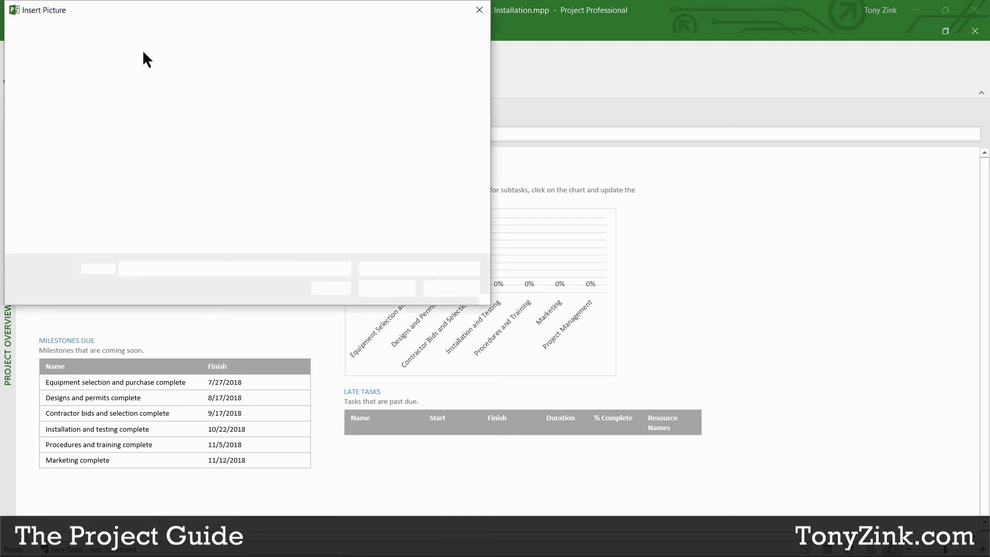
{"action": "left_click", "coordinate": [444, 287]}
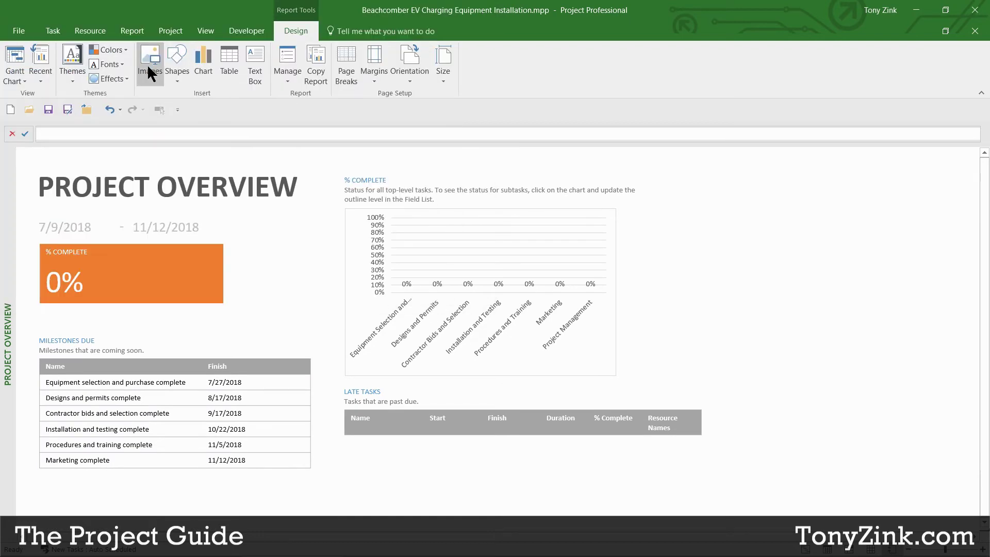
Look over the available dashboard and cost reports and open the Milestone Report
{"action": "left_click", "coordinate": [133, 29]}
{"action": "left_click", "coordinate": [94, 74]}
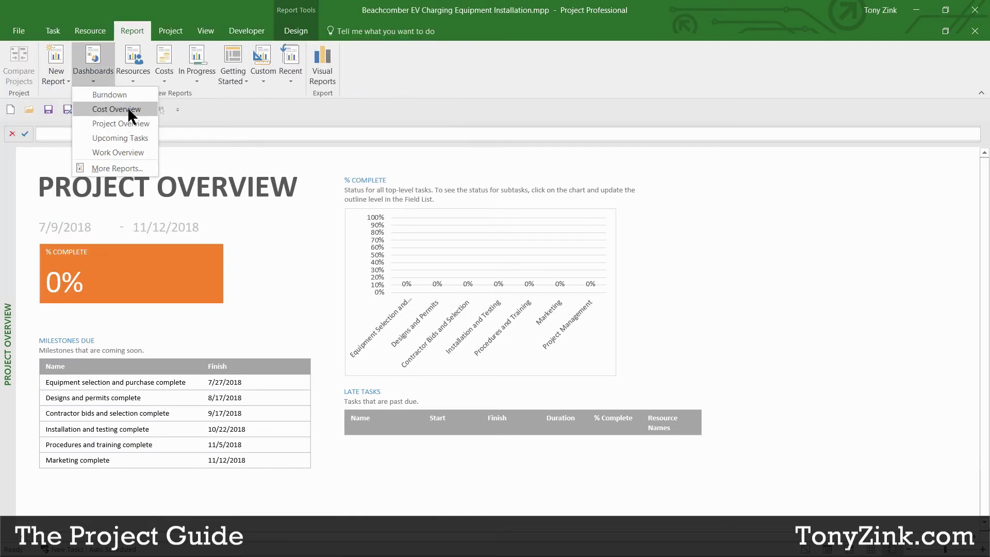
{"action": "left_click", "coordinate": [166, 65]}
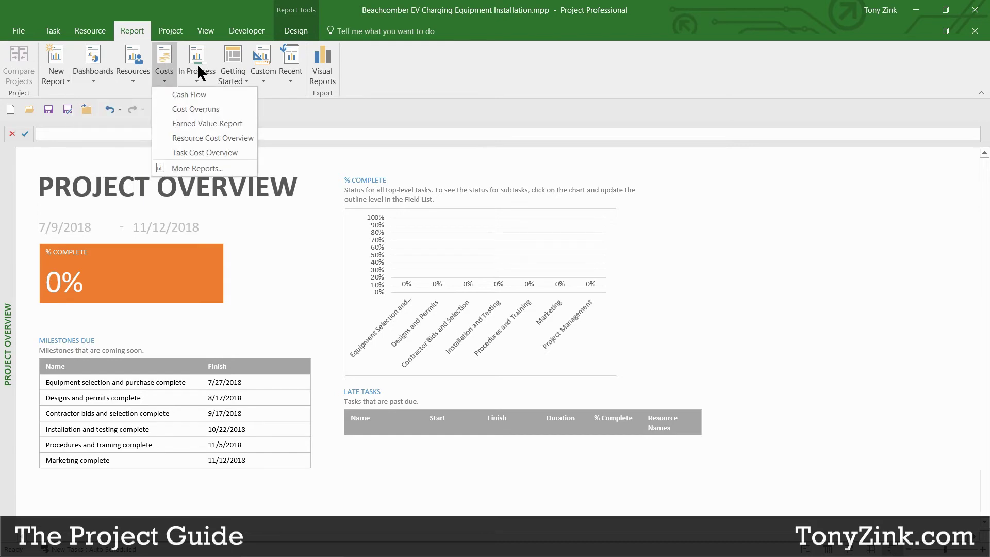
{"action": "left_click", "coordinate": [197, 63]}
{"action": "left_click", "coordinate": [216, 123]}
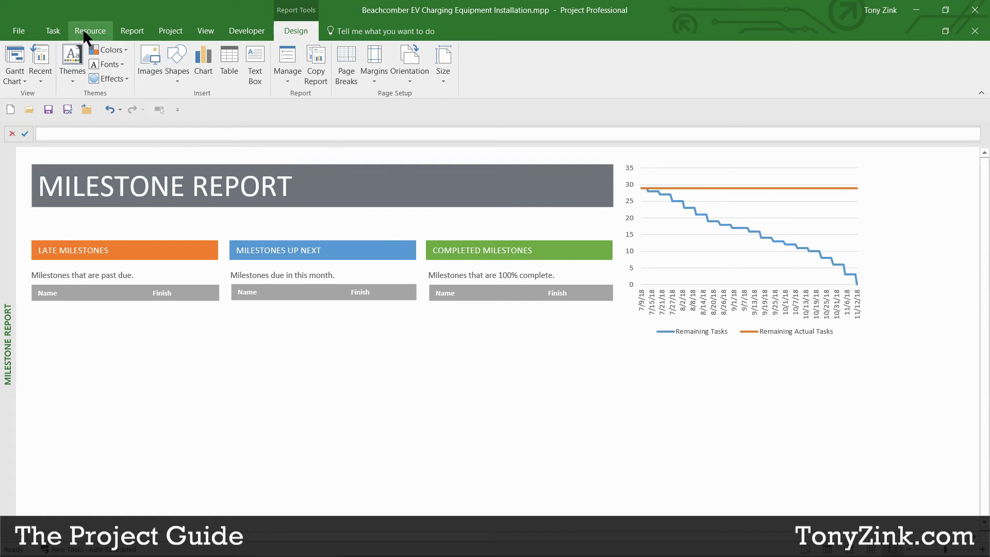
Return to the Gantt Chart view and insert a % Complete column before the Duration column
{"action": "left_click", "coordinate": [52, 31]}
{"action": "left_click", "coordinate": [15, 57]}
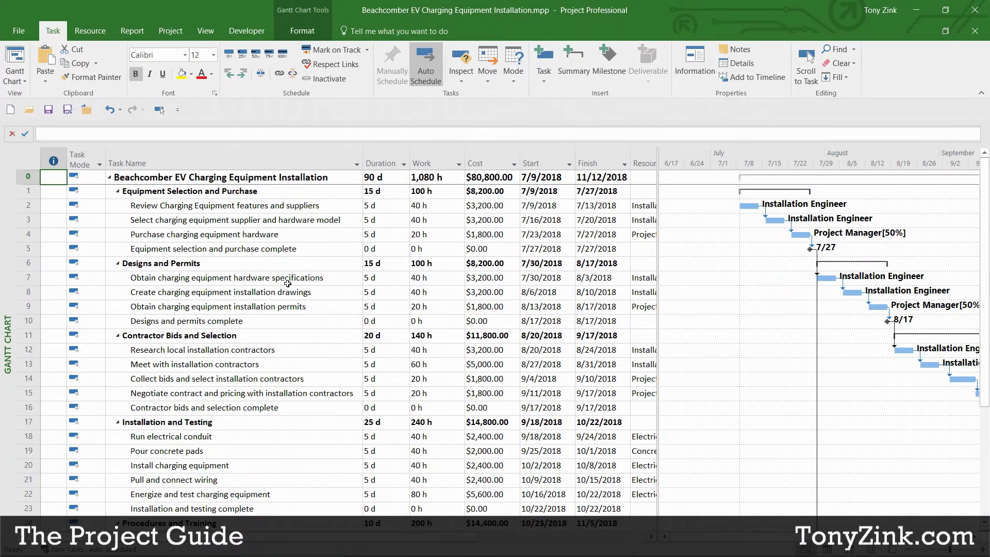
{"action": "right_click", "coordinate": [376, 163]}
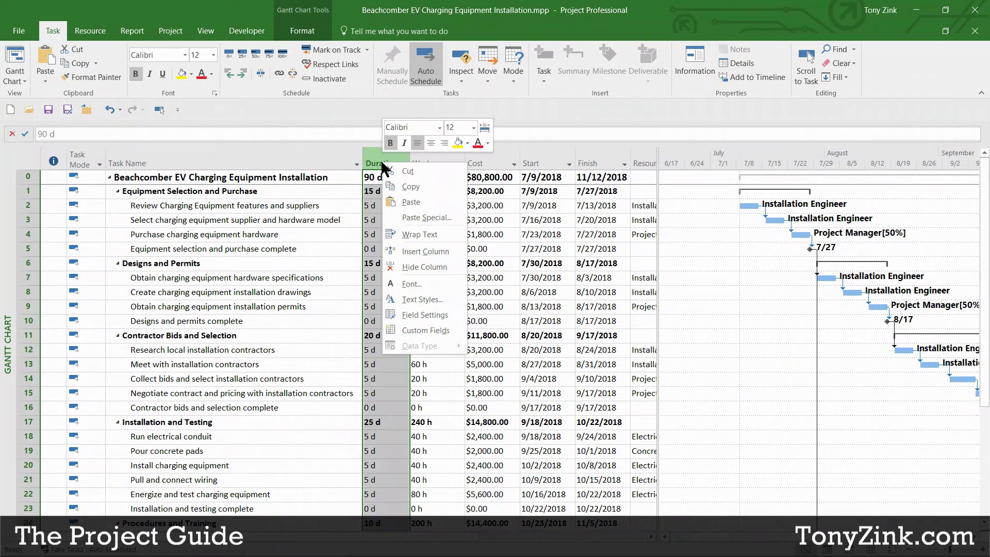
{"action": "left_click", "coordinate": [426, 251]}
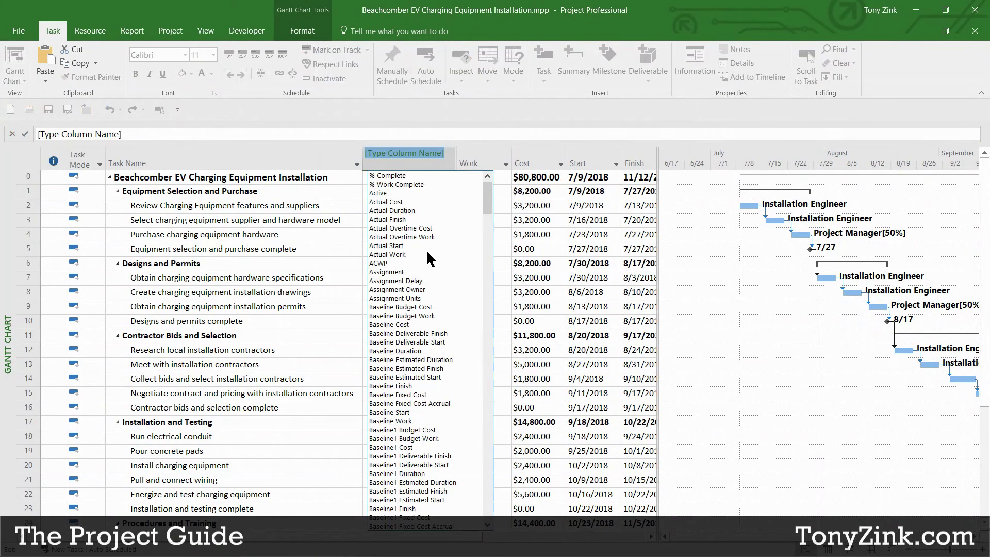
{"action": "left_click", "coordinate": [391, 173]}
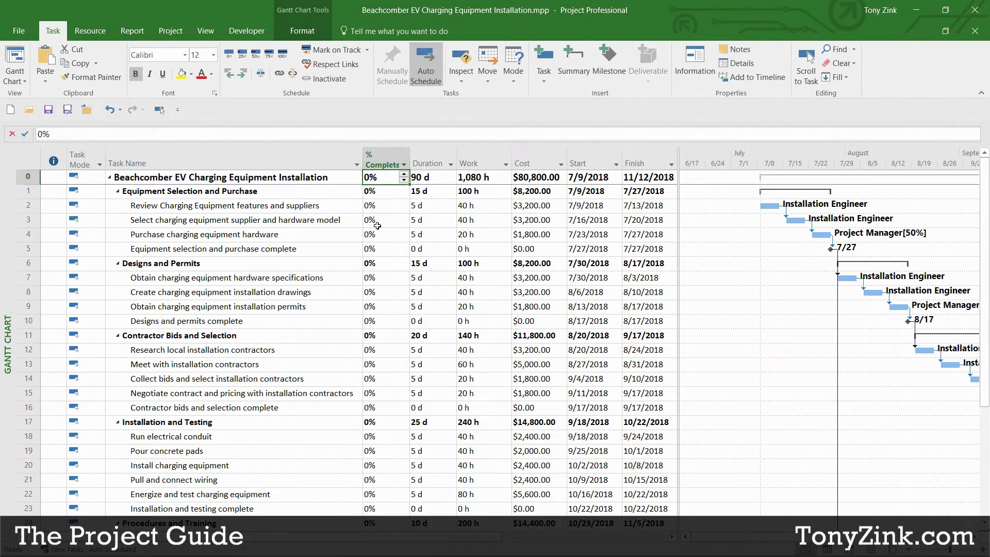
Switch to Gantter and show the % Complete column in the task list
{"action": "left_click", "coordinate": [382, 205]}
{"action": "left_click", "coordinate": [393, 220]}
{"action": "left_click", "coordinate": [391, 233]}
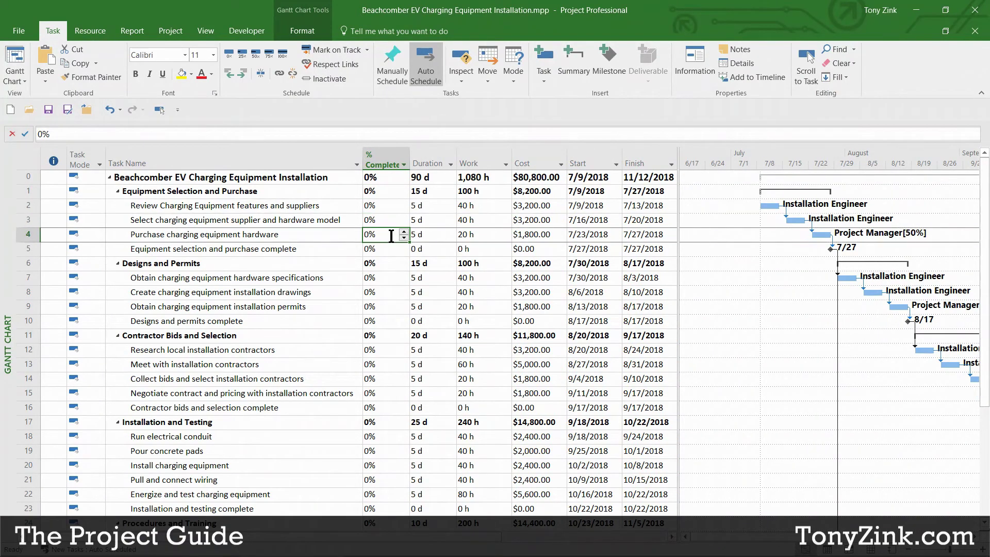
{"action": "left_click", "coordinate": [916, 10]}
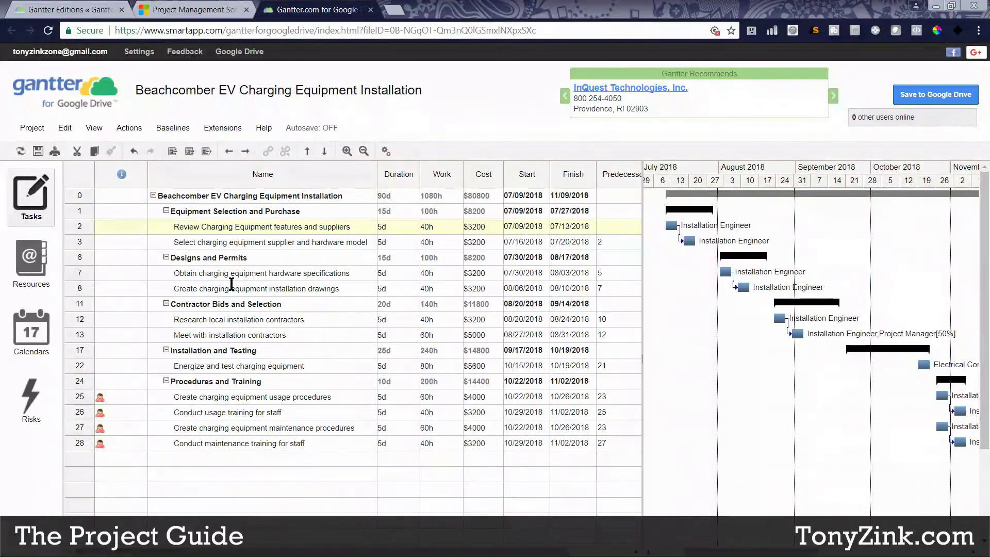
{"action": "left_click", "coordinate": [98, 128]}
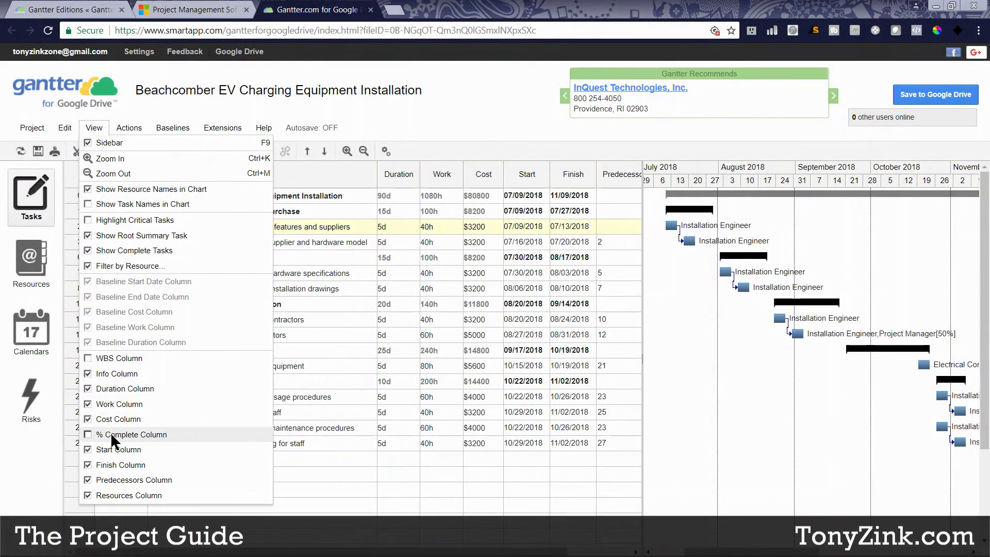
{"action": "left_click", "coordinate": [91, 436]}
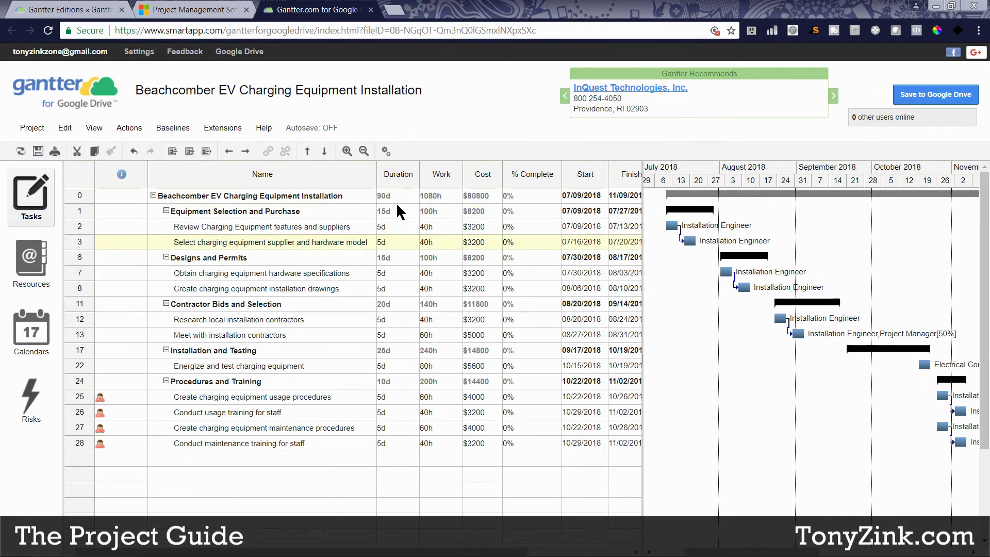
Remove the resource filter from the Gantter tasks and select the % Complete cell of the Review Charging Equipment task
{"action": "left_click", "coordinate": [93, 128]}
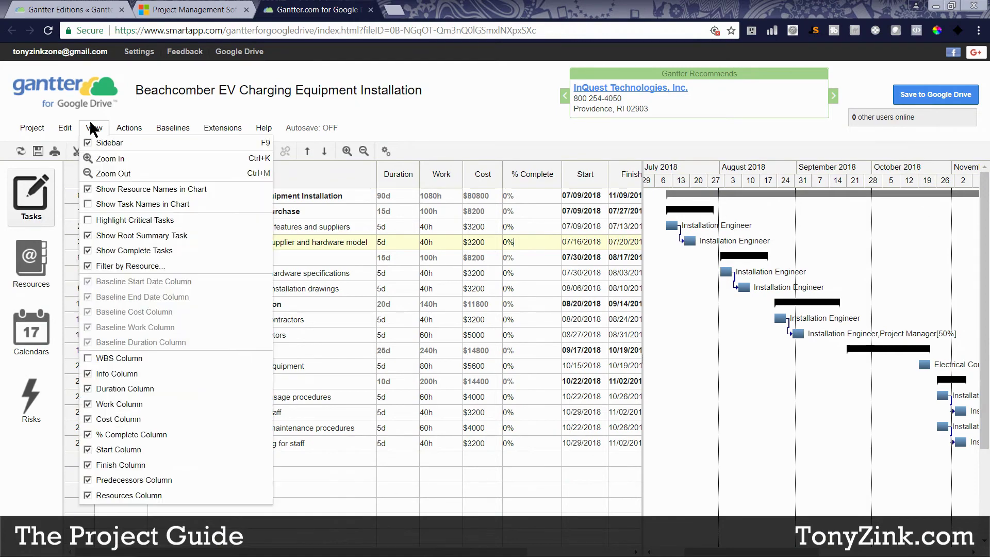
{"action": "left_click", "coordinate": [93, 266]}
{"action": "left_click", "coordinate": [319, 195]}
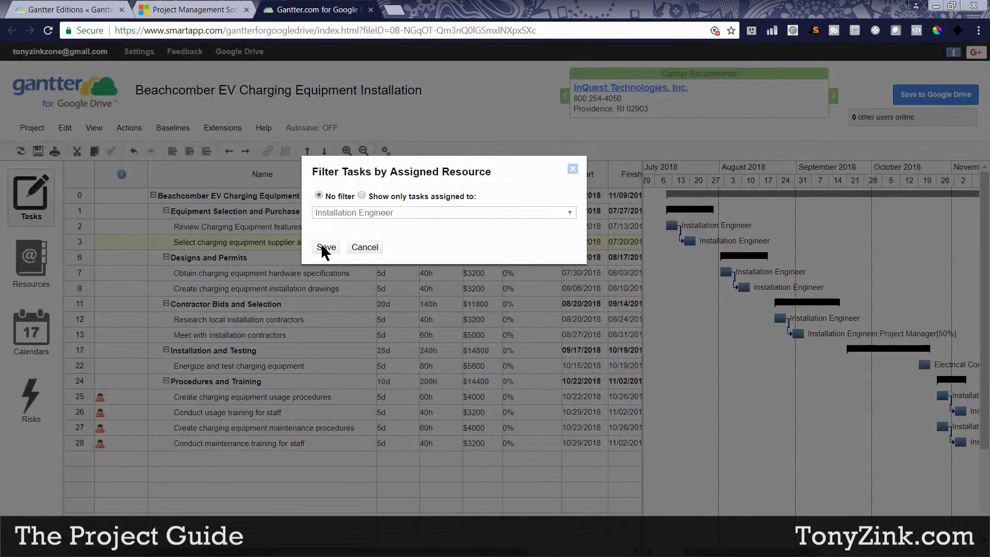
{"action": "left_click", "coordinate": [325, 247]}
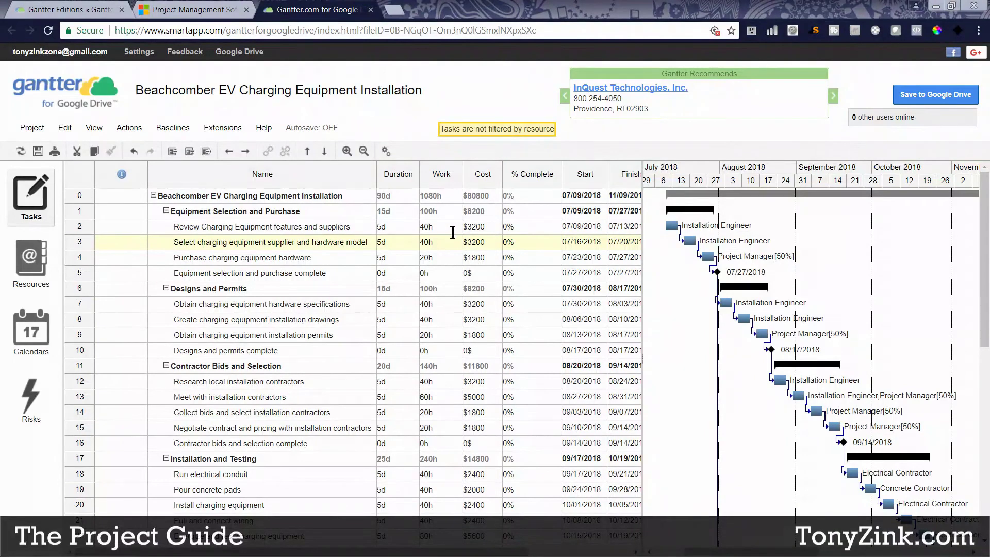
{"action": "left_click", "coordinate": [524, 228]}
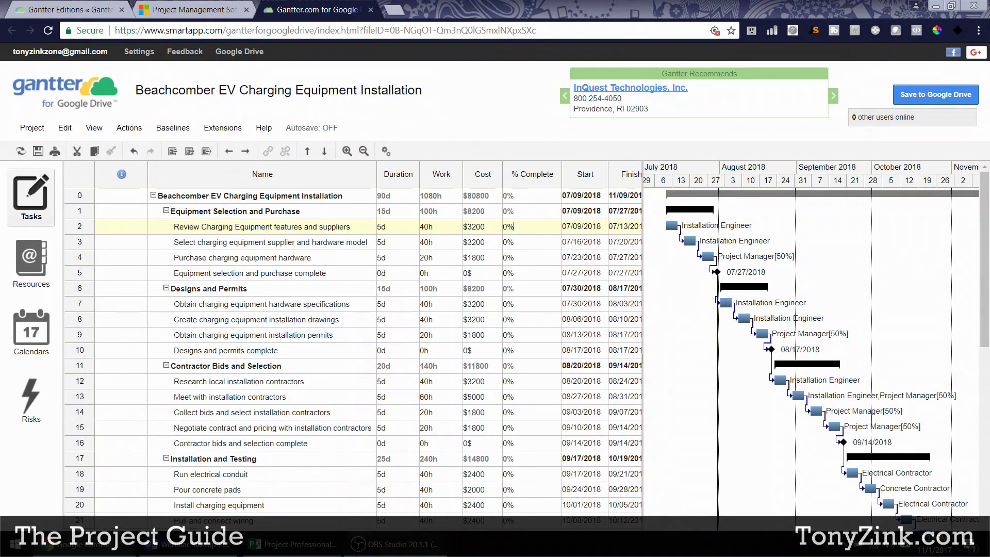
Switch to Microsoft Project and insert an Actual Start column before the % Complete column
{"action": "left_click", "coordinate": [292, 544]}
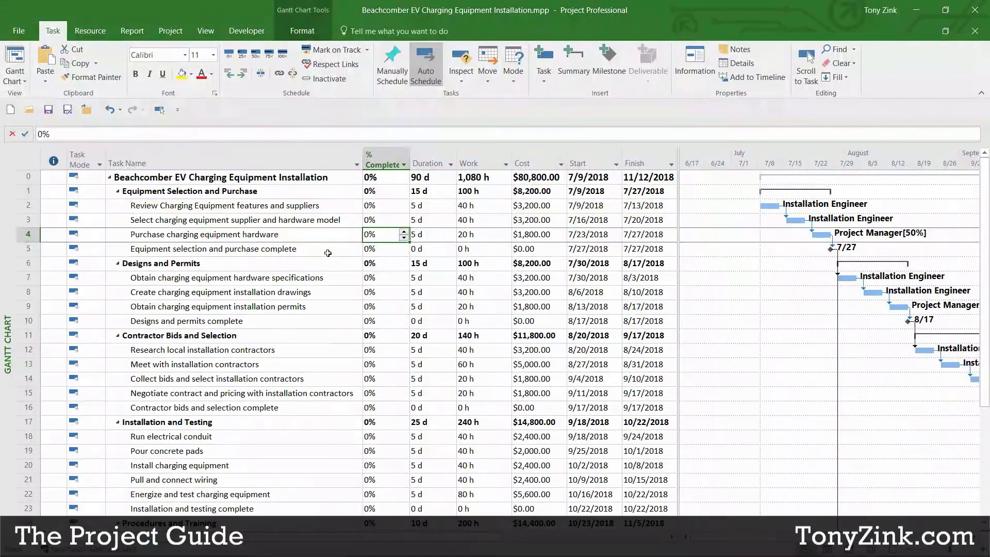
{"action": "right_click", "coordinate": [383, 154]}
{"action": "left_click", "coordinate": [421, 243]}
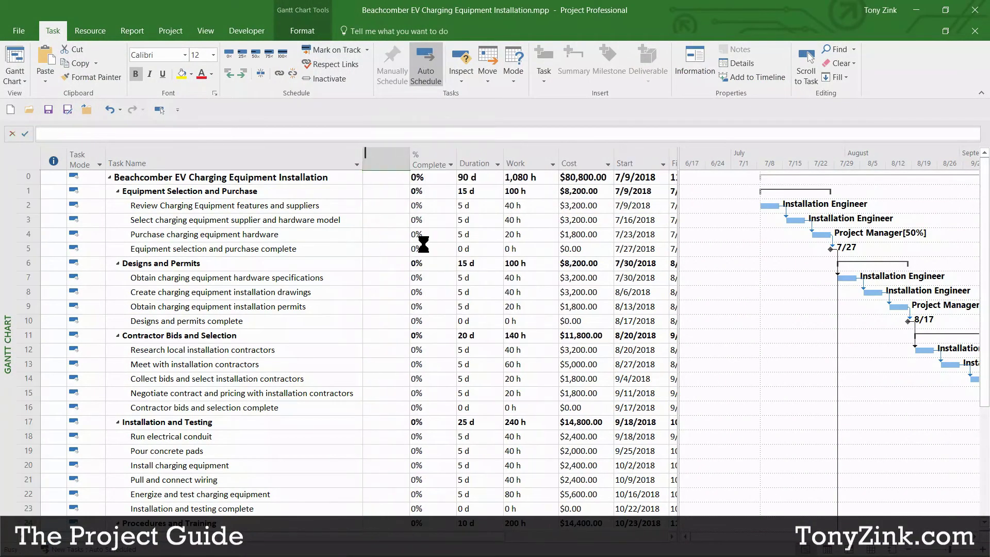
{"action": "type", "text": "active"}
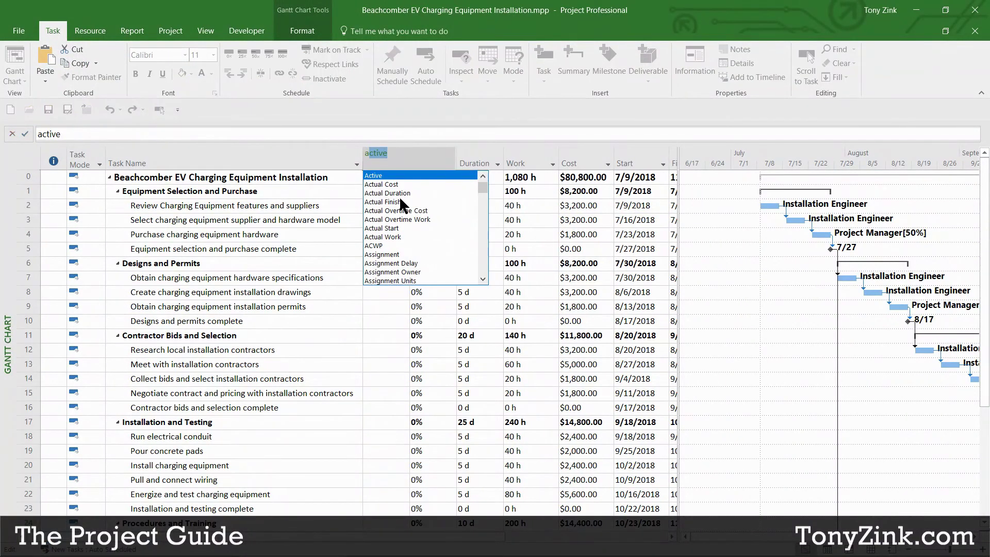
{"action": "left_click", "coordinate": [400, 229]}
Insert an Actual Finish column before the Duration column
{"action": "right_click", "coordinate": [472, 164]}
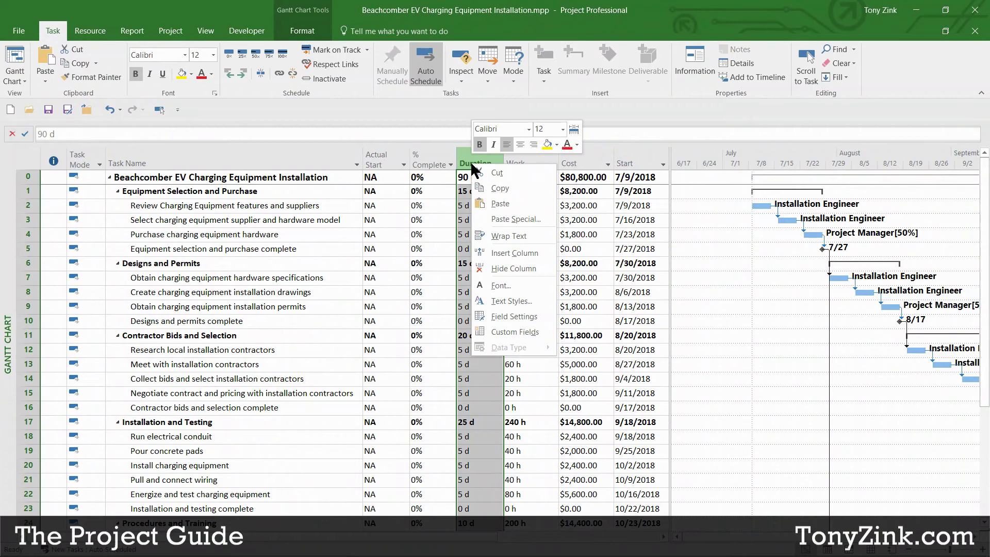
{"action": "left_click", "coordinate": [499, 254]}
{"action": "type", "text": "al Finish"}
{"action": "left_click", "coordinate": [493, 203]}
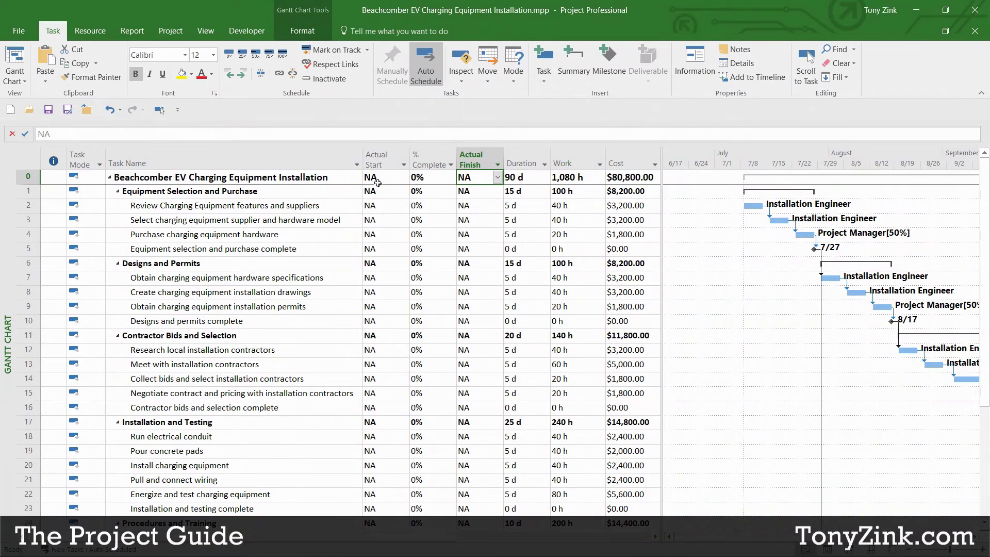
Widen the task table and examine the Review Charging Equipment task's Start, Finish and Actual Start cells, including the Actual Start date picker
{"action": "left_click", "coordinate": [380, 206]}
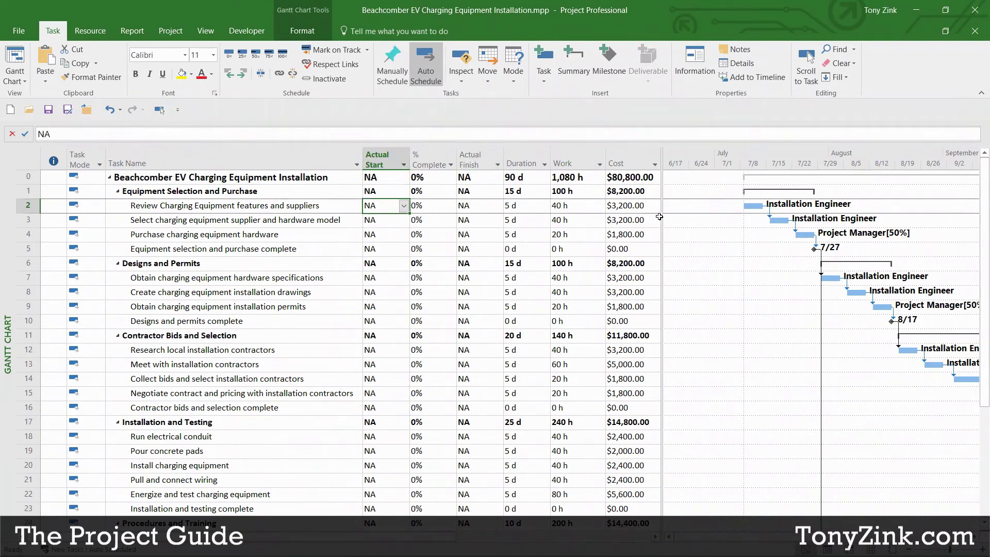
{"action": "left_click_drag", "start_coordinate": [661, 217], "coordinate": [757, 219]}
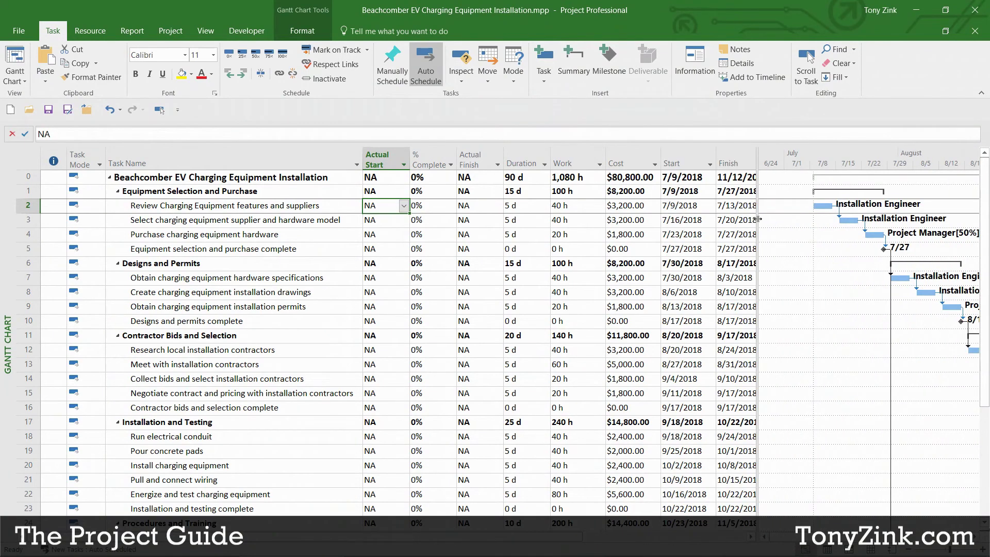
{"action": "left_click", "coordinate": [673, 206]}
{"action": "left_click", "coordinate": [742, 209]}
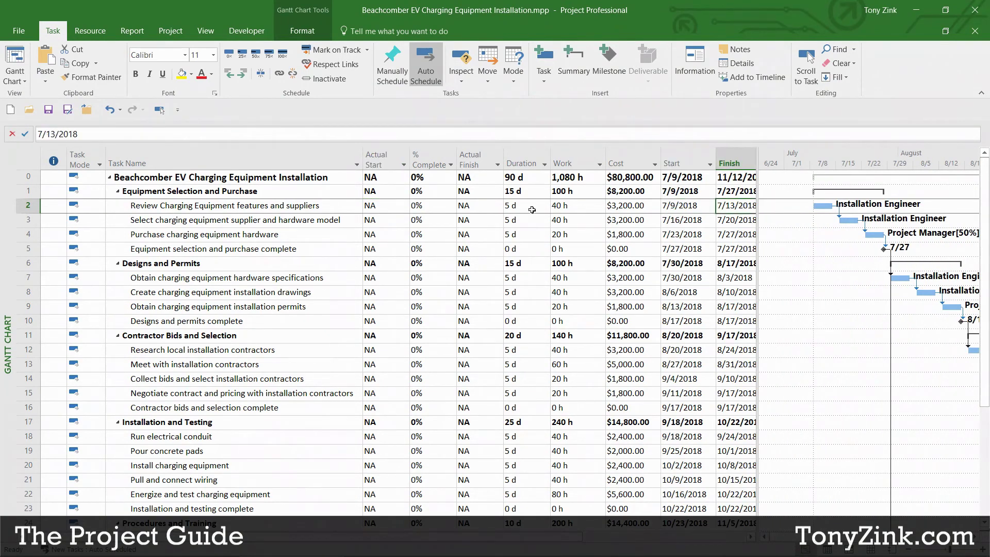
{"action": "left_click", "coordinate": [379, 205]}
{"action": "left_click", "coordinate": [405, 205]}
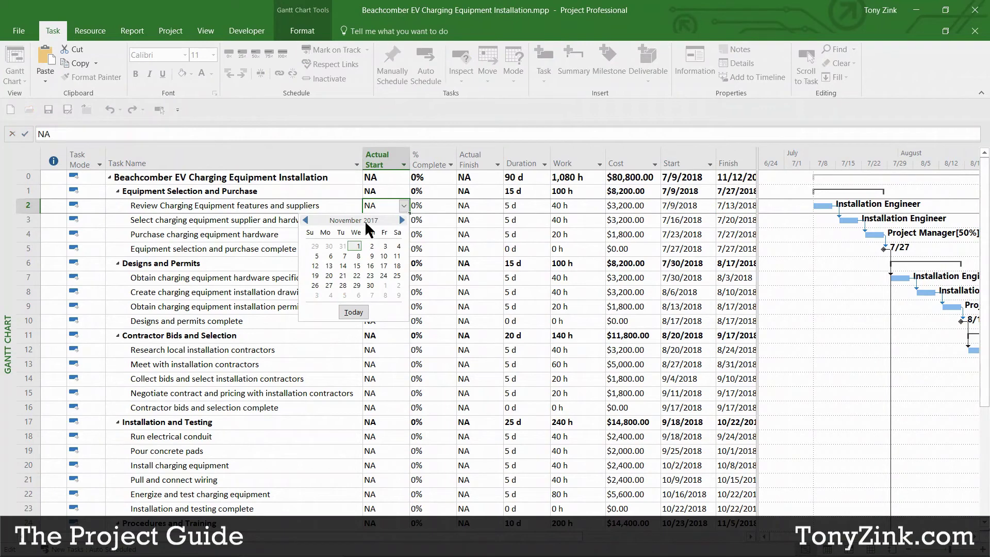
{"action": "left_click", "coordinate": [285, 206]}
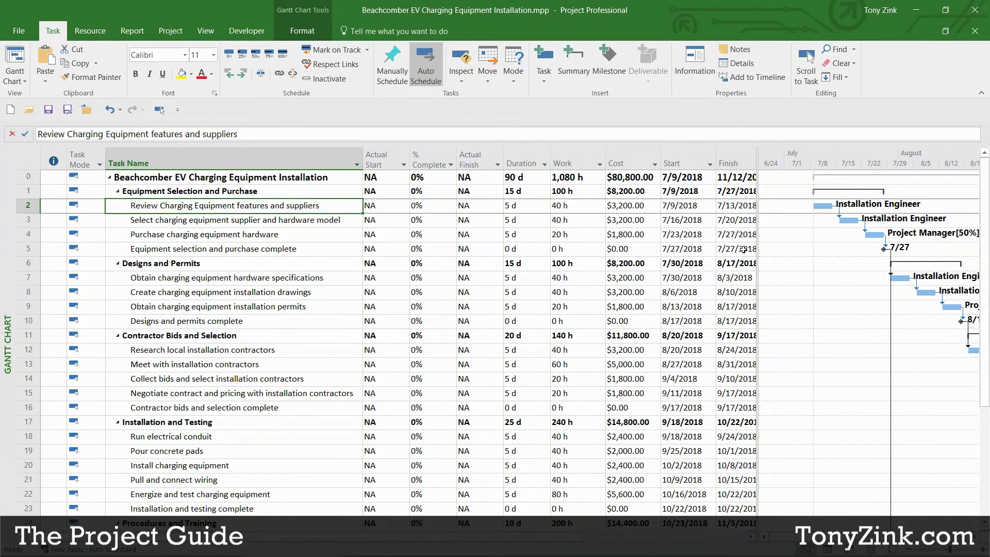
Narrow the task table to end at the Duration column, exposing more of the Gantt bars
{"action": "left_click_drag", "start_coordinate": [756, 250], "coordinate": [545, 268]}
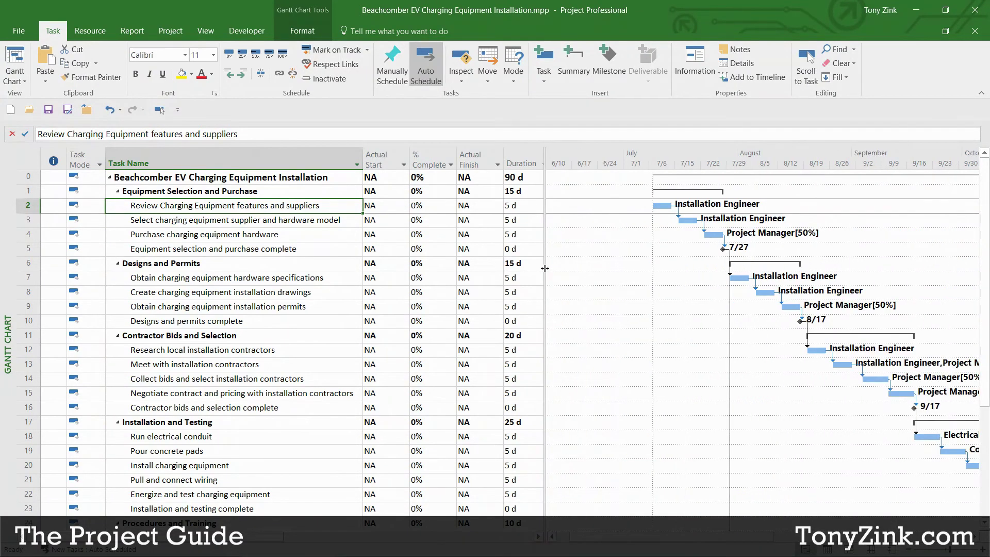
{"action": "left_click", "coordinate": [977, 539]}
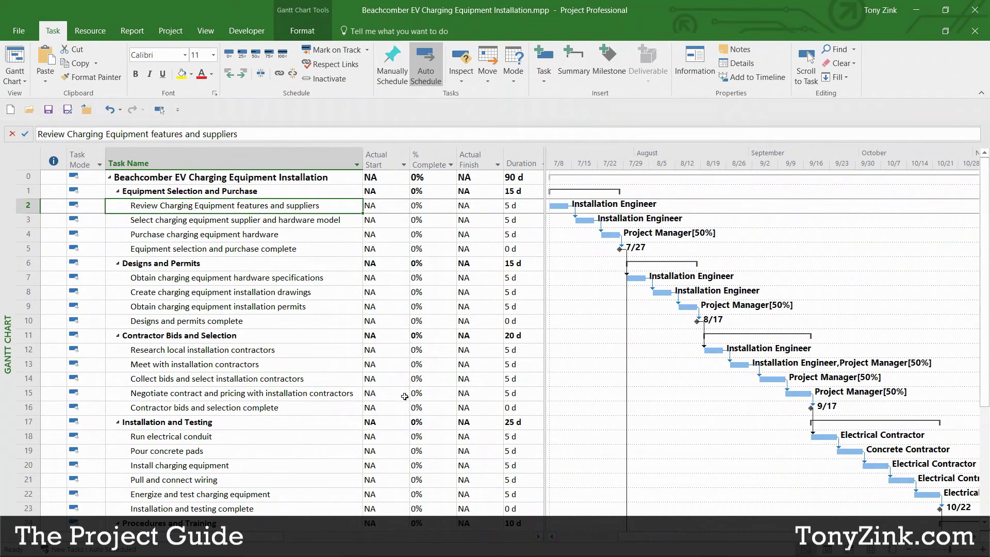
Switch to Gantter and look through the columns available for the task list
{"action": "left_click", "coordinate": [916, 10]}
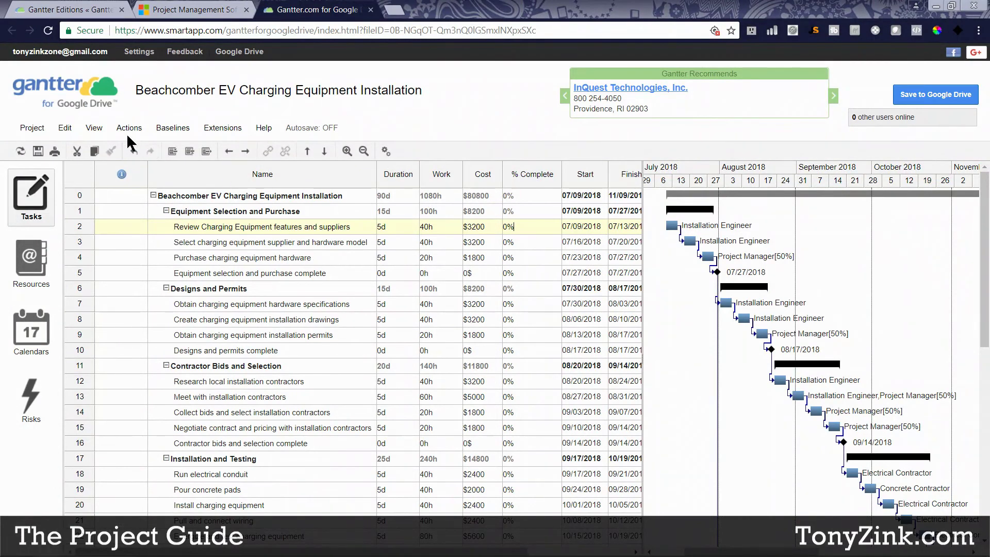
{"action": "left_click", "coordinate": [95, 128]}
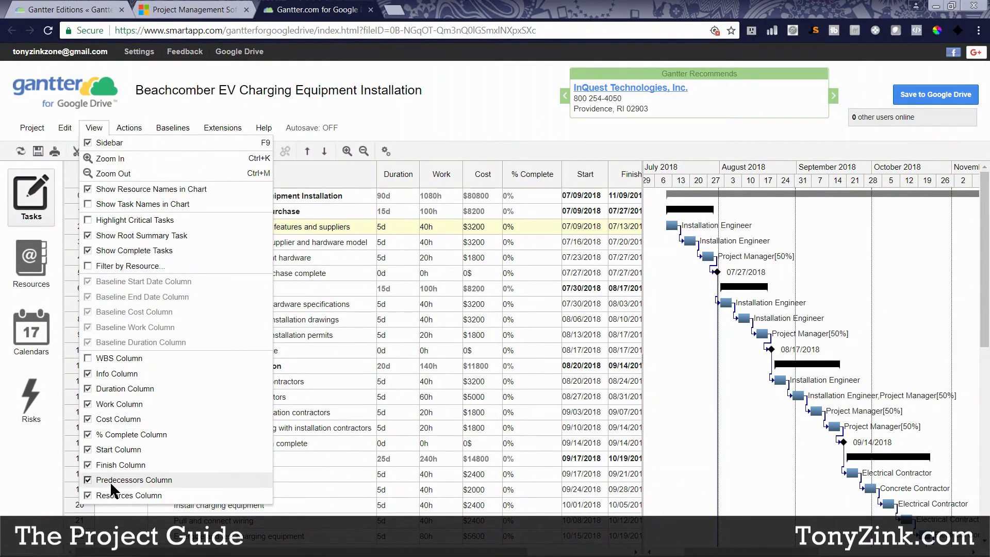
{"action": "left_click", "coordinate": [135, 361]}
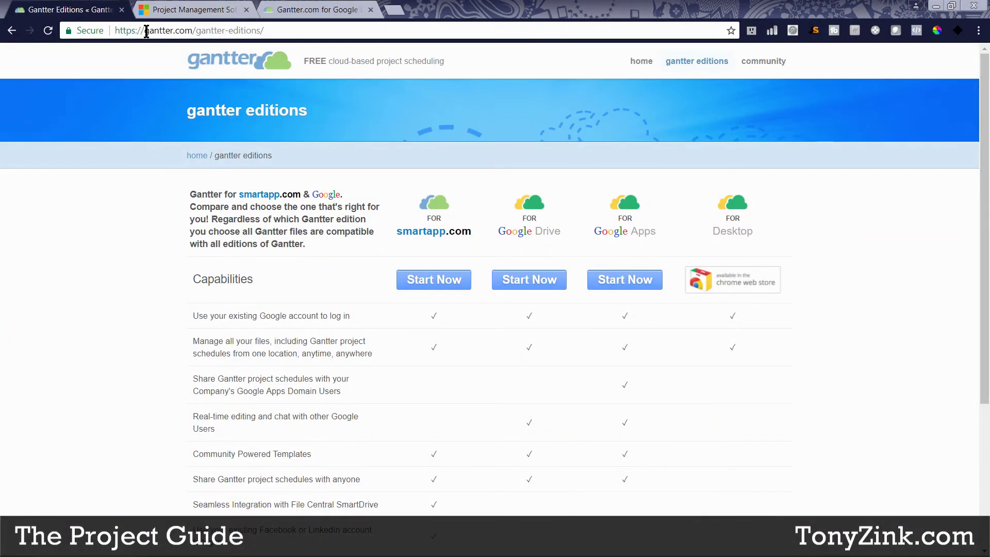
Examine the Gantter editions comparison page, noting its web address and the Desktop edition
{"action": "left_click_drag", "start_coordinate": [145, 31], "coordinate": [184, 31]}
{"action": "left_click", "coordinate": [139, 216]}
{"action": "left_click_drag", "start_coordinate": [715, 229], "coordinate": [751, 228]}
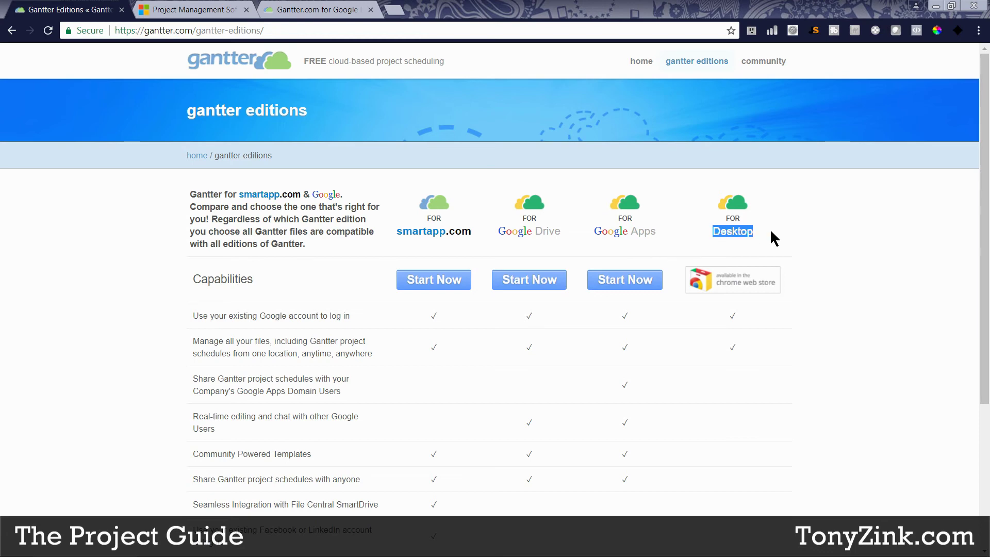
{"action": "left_click", "coordinate": [771, 231]}
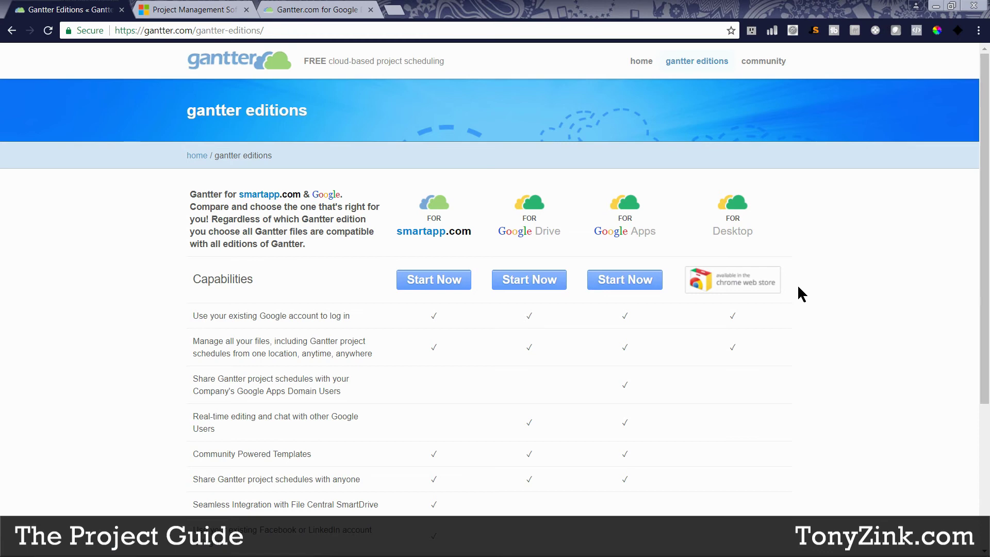
Open the Microsoft Project plans and pricing page and examine the cloud-based plans, especially Project Online Professional
{"action": "left_click", "coordinate": [189, 11]}
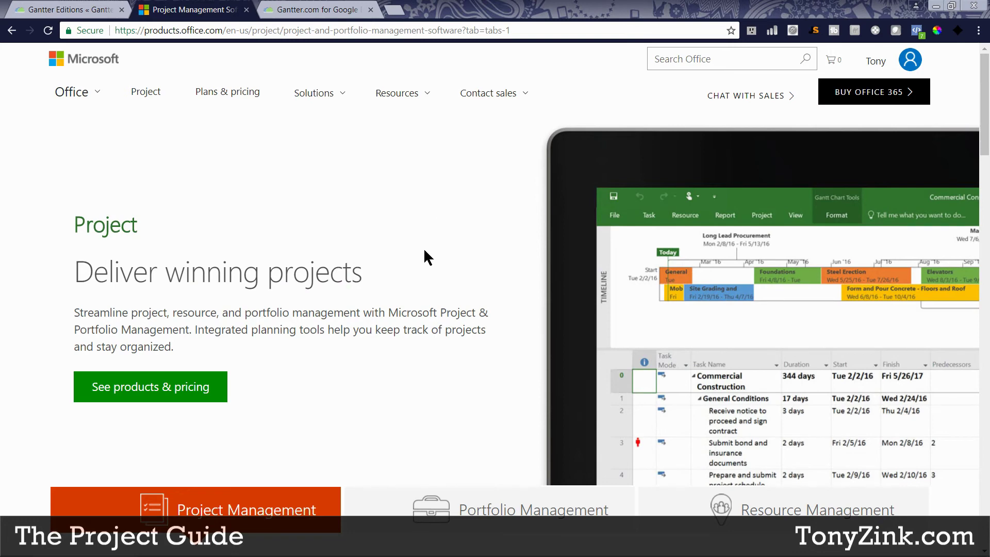
{"action": "left_click", "coordinate": [164, 394]}
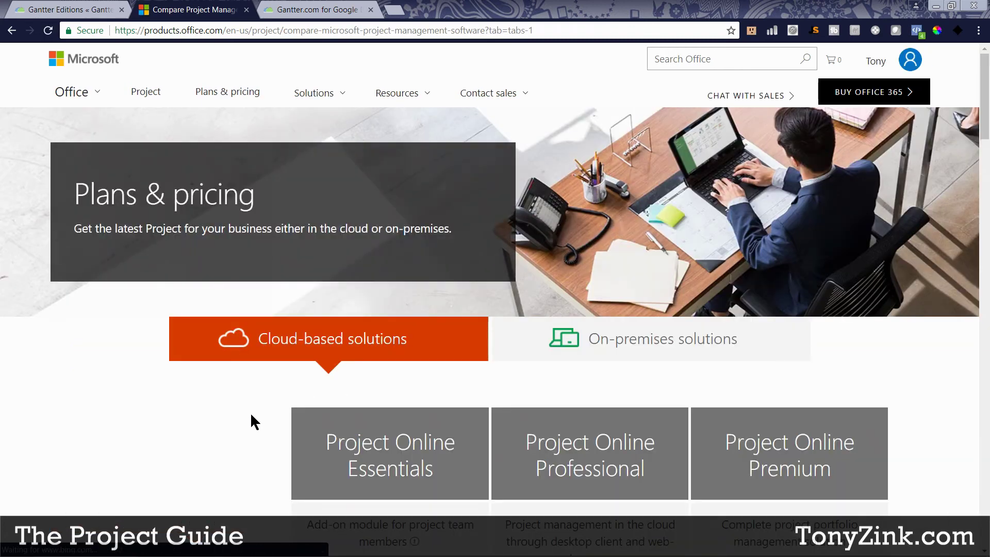
{"action": "scroll", "coordinate": [258, 413], "scroll_direction": "down", "scroll_amount": 3}
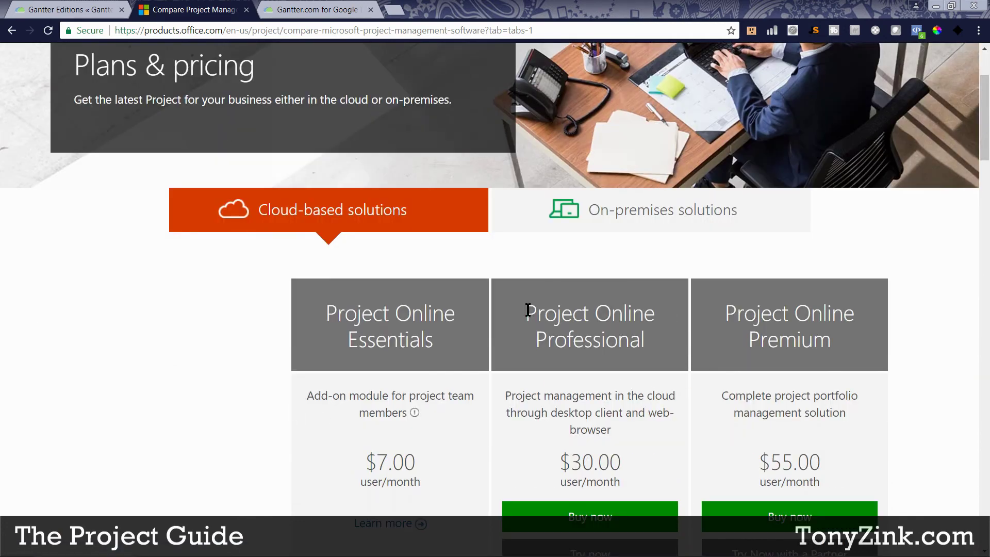
{"action": "left_click_drag", "start_coordinate": [525, 310], "coordinate": [645, 338]}
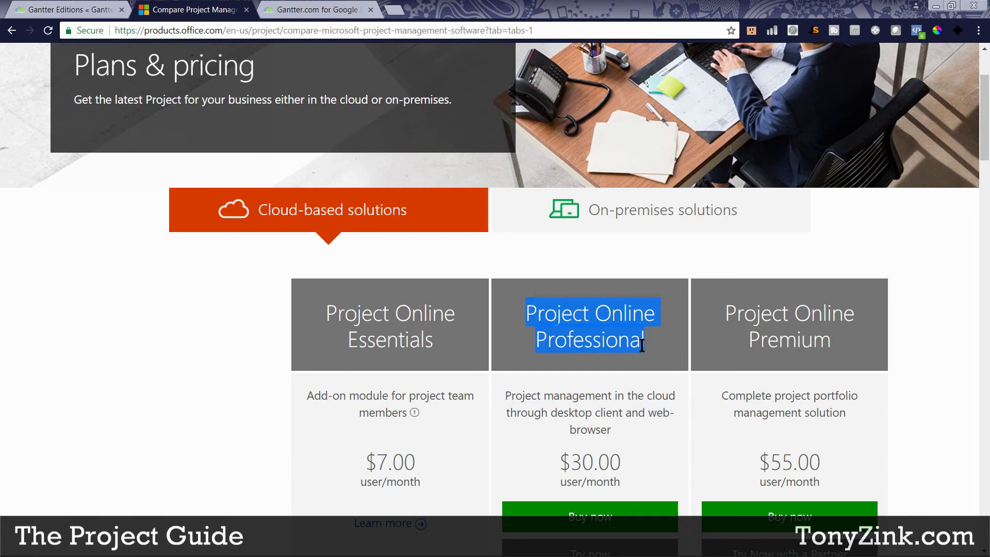
{"action": "left_click", "coordinate": [585, 403]}
{"action": "scroll", "coordinate": [578, 404], "scroll_direction": "up", "scroll_amount": 3}
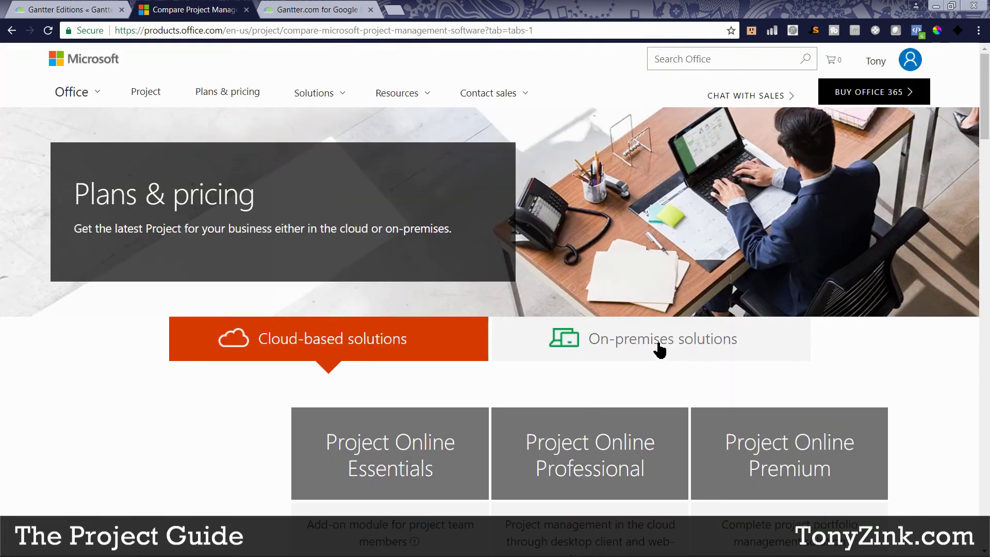
Show the on-premises solutions and compare the prices of Project Professional and Project Standard
{"action": "left_click", "coordinate": [633, 346]}
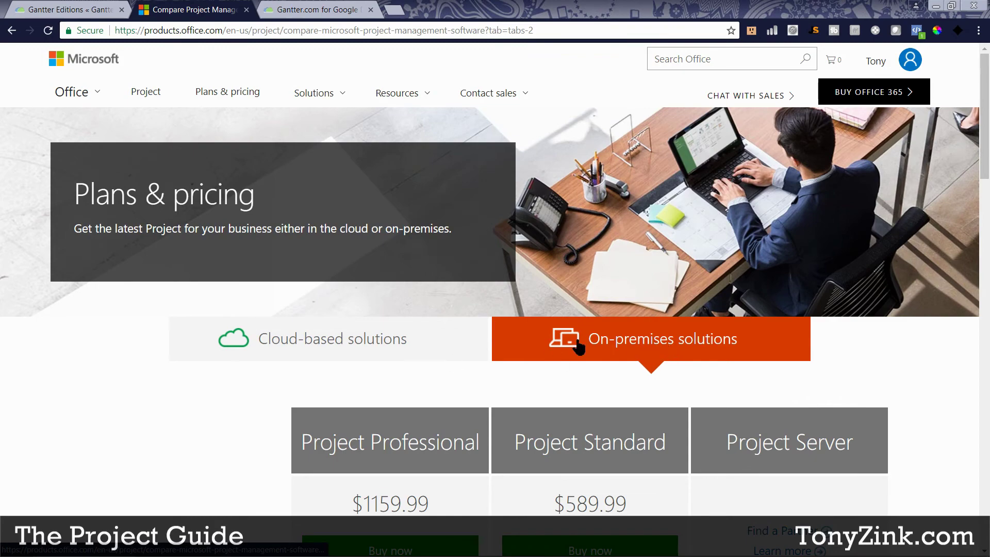
{"action": "scroll", "coordinate": [319, 379], "scroll_direction": "down", "scroll_amount": 1}
{"action": "scroll", "coordinate": [319, 379], "scroll_direction": "down", "scroll_amount": 2}
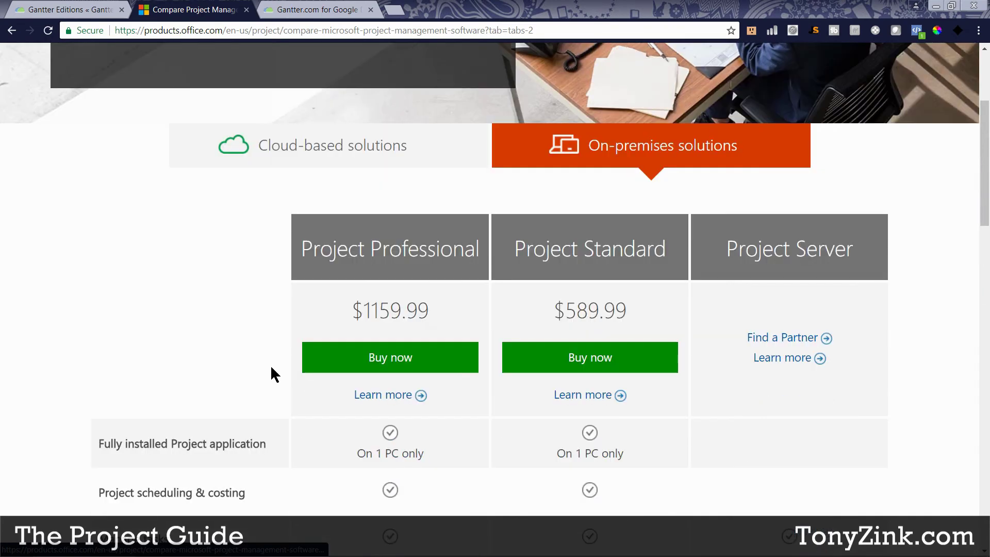
{"action": "left_click_drag", "start_coordinate": [314, 250], "coordinate": [453, 246]}
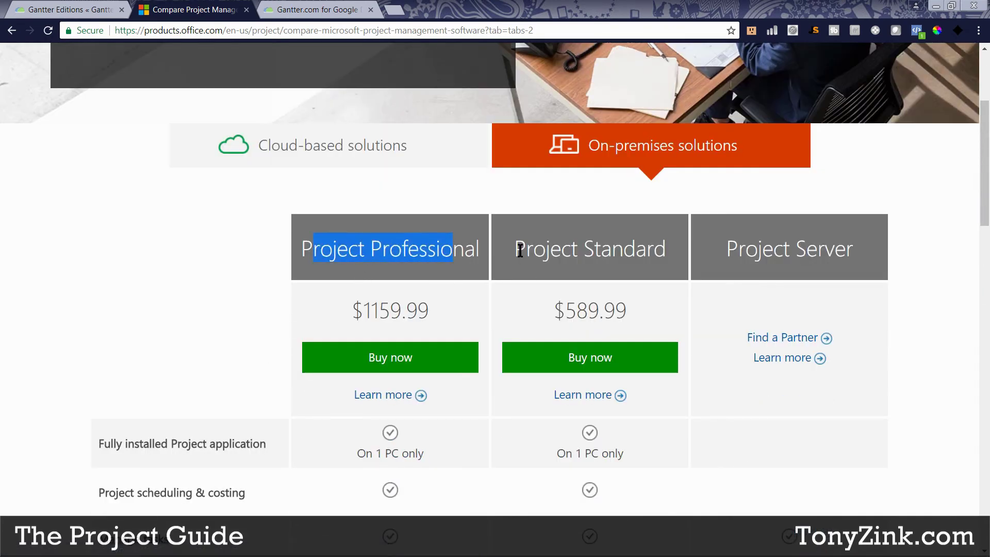
{"action": "left_click_drag", "start_coordinate": [514, 251], "coordinate": [655, 249]}
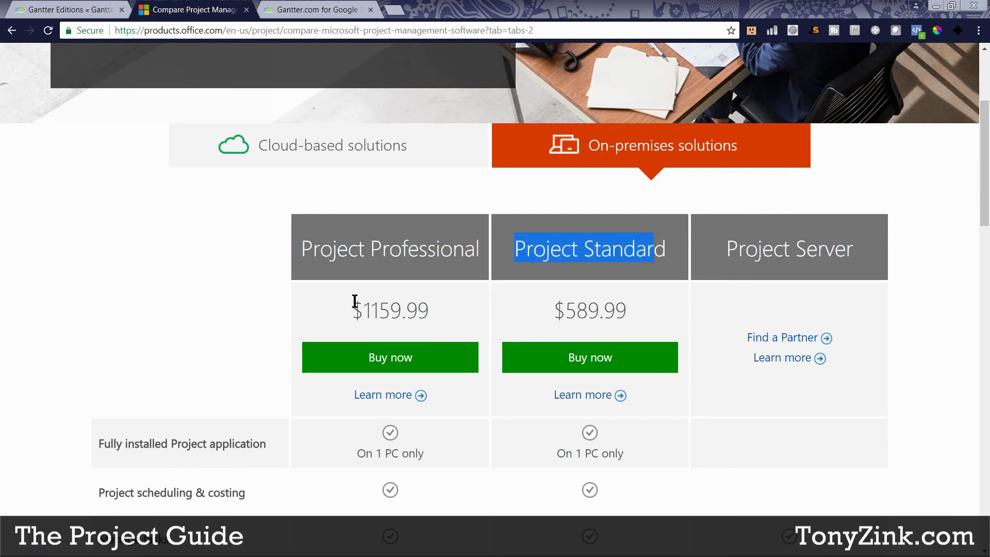
{"action": "left_click_drag", "start_coordinate": [360, 309], "coordinate": [432, 310]}
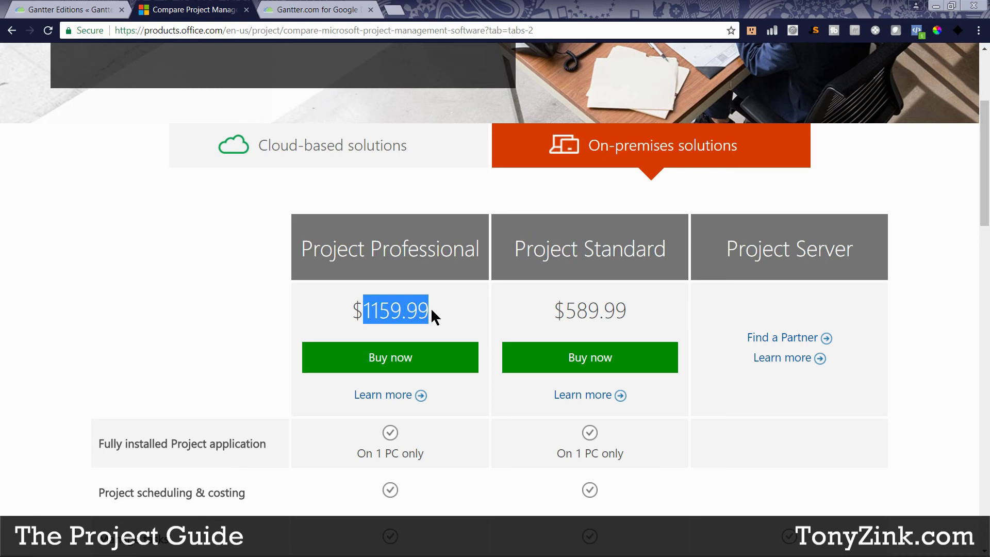
{"action": "left_click_drag", "start_coordinate": [566, 311], "coordinate": [626, 311]}
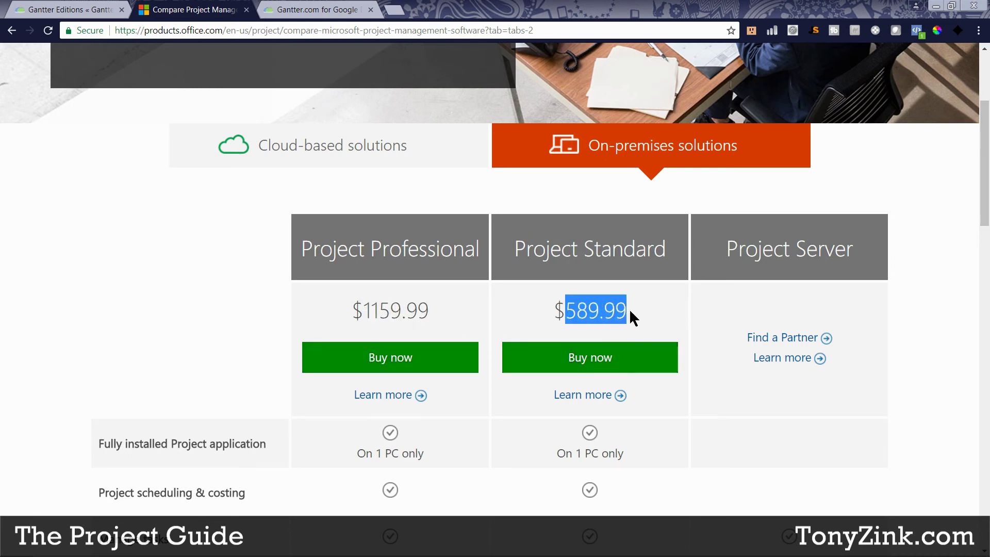
{"action": "left_click", "coordinate": [256, 302]}
{"action": "scroll", "coordinate": [255, 302], "scroll_direction": "up", "scroll_amount": 3}
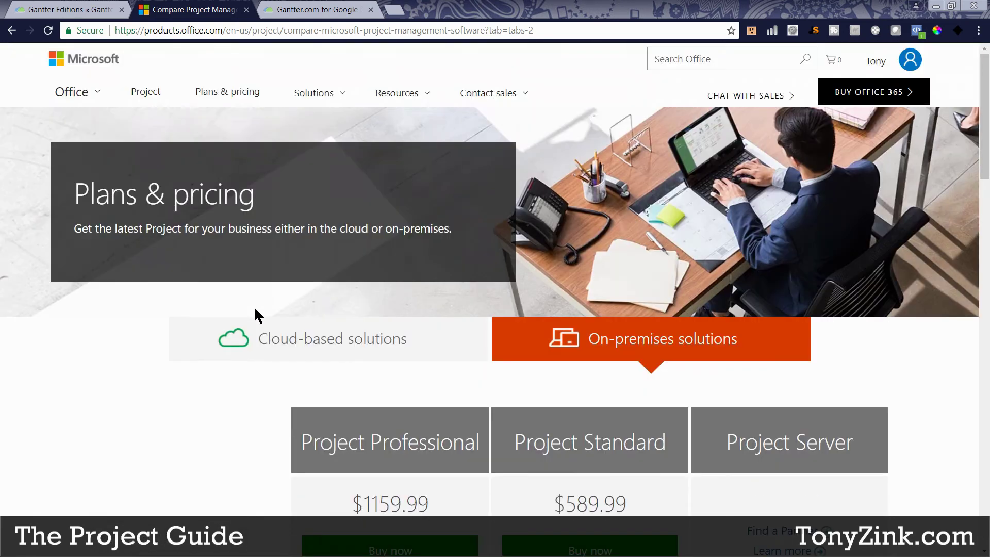